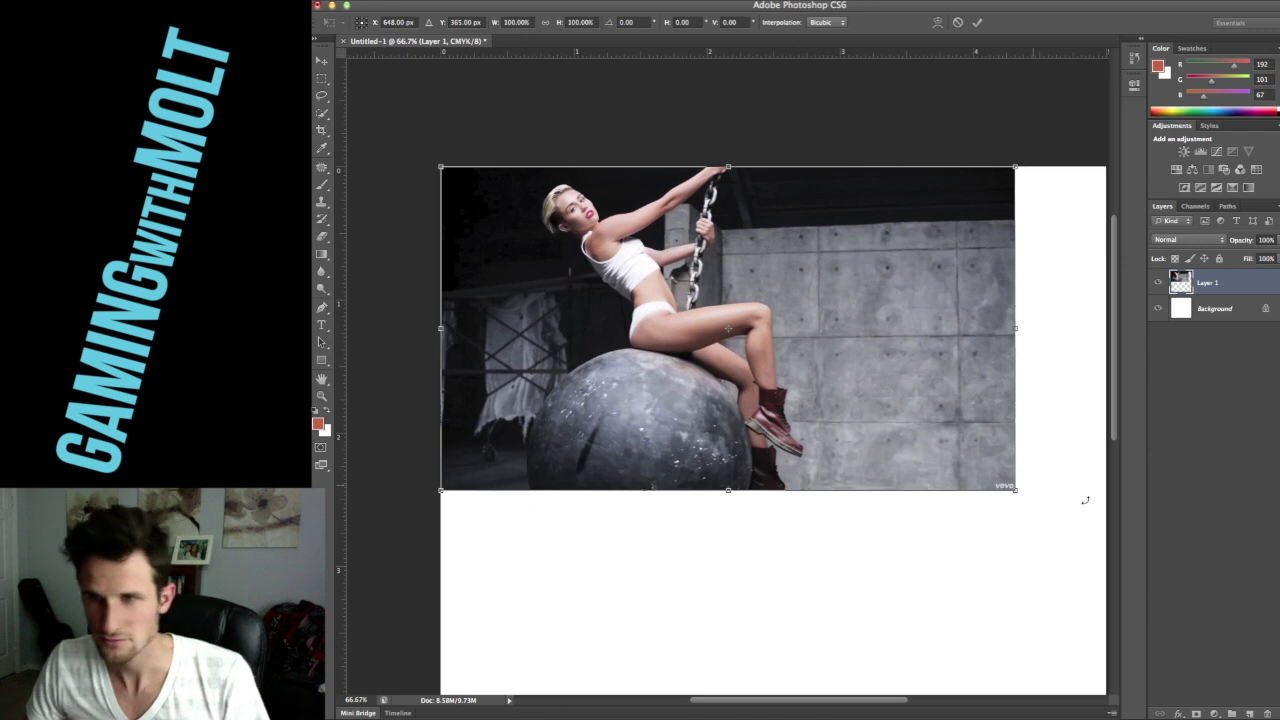
# Scale the wrecking ball photo to about 116% so it fills the canvas width
pyautogui.moveTo(1017, 491); pyautogui.dragTo(1091, 556)
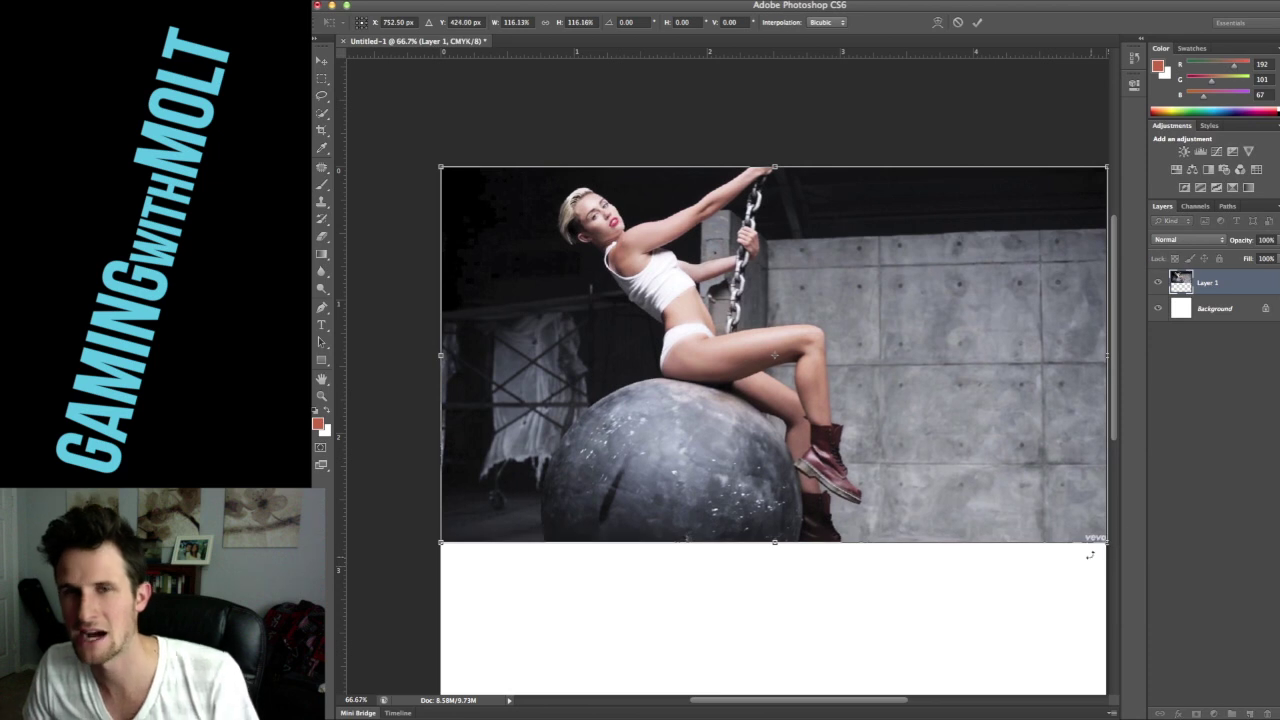
pyautogui.press('Return')
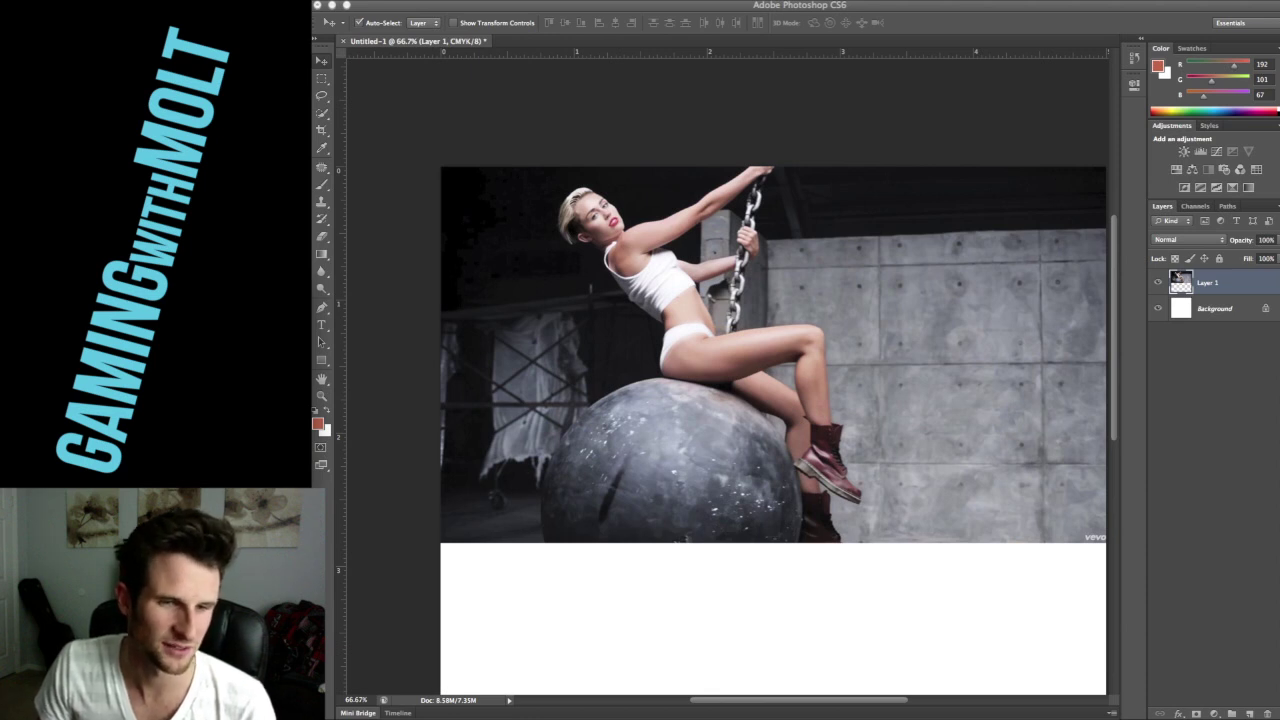
# Place the Clash of Clans artwork over the photo, enlarge it to about 196%, and move it down
pyautogui.moveTo(200, 480); pyautogui.dragTo(486, 391)
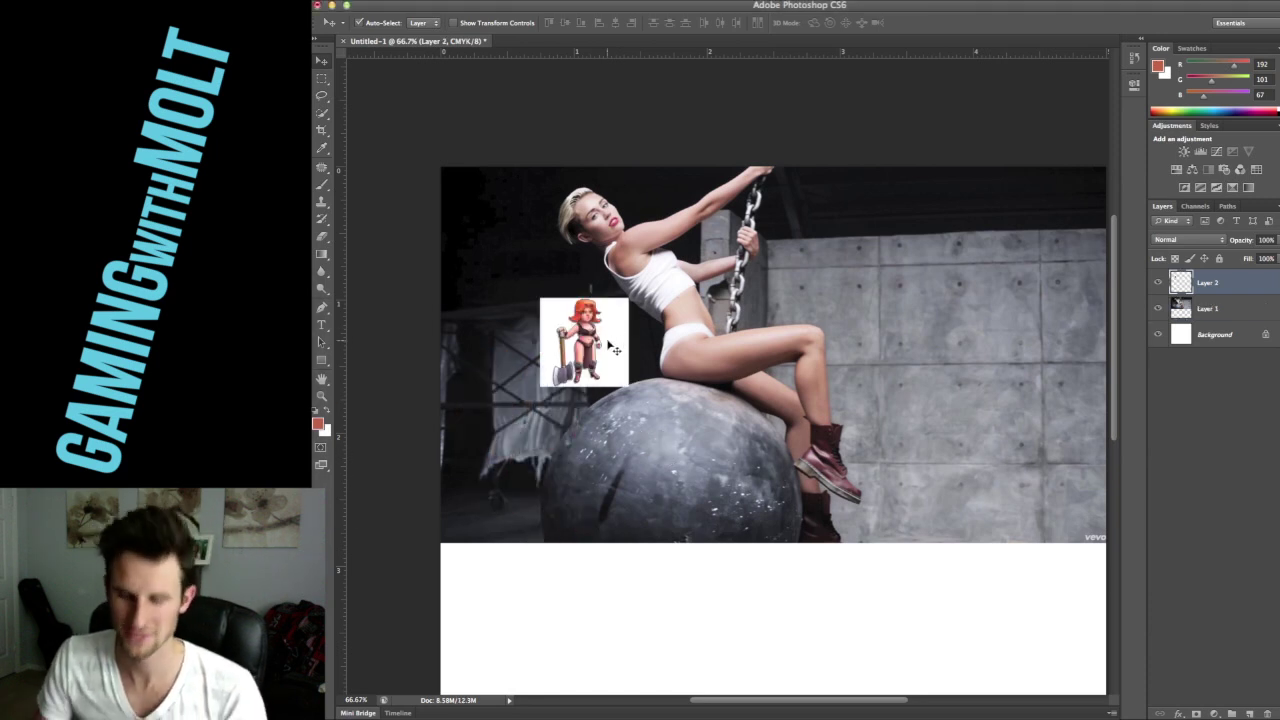
pyautogui.press('super+z')
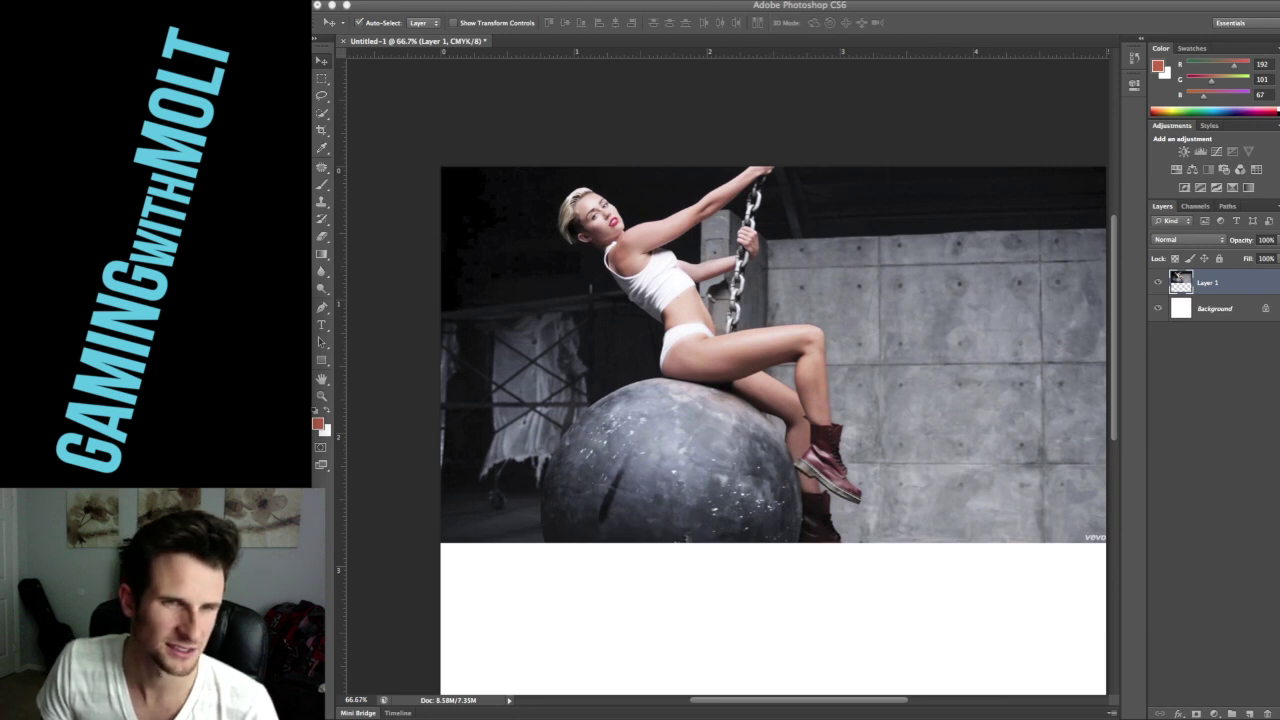
pyautogui.moveTo(285, 498); pyautogui.dragTo(745, 370)
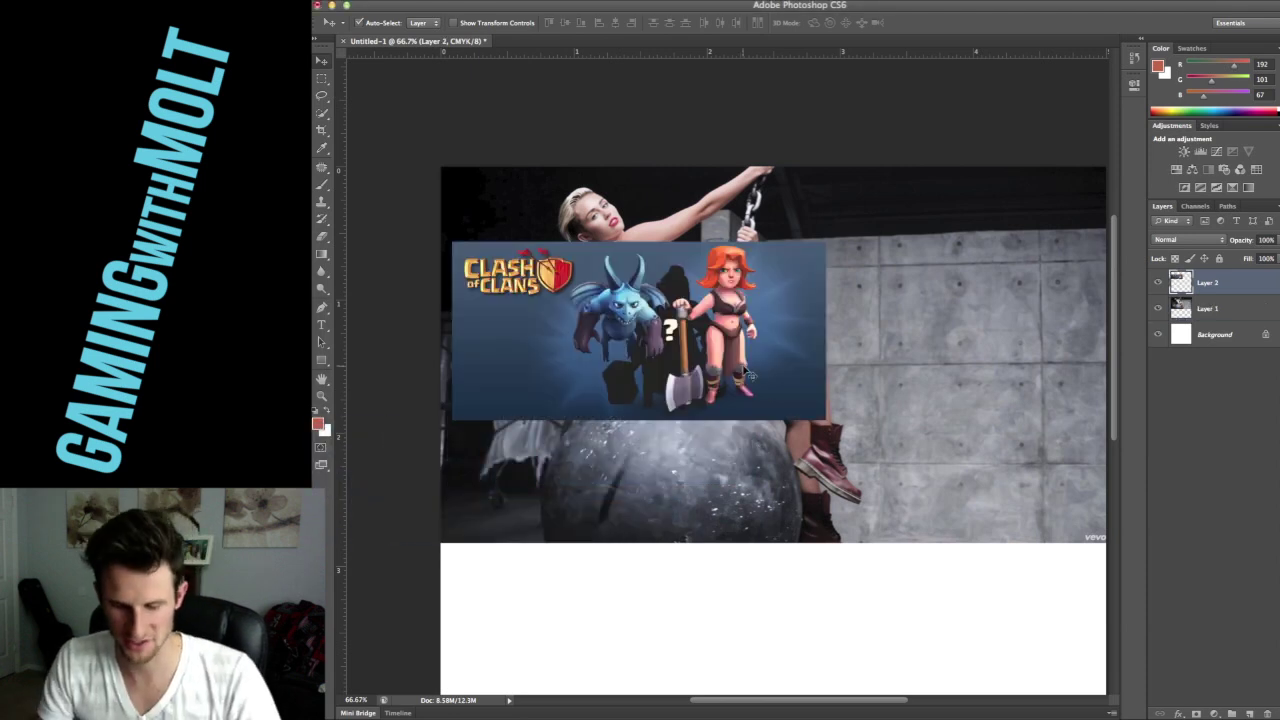
pyautogui.moveTo(866, 204); pyautogui.dragTo(992, 119)
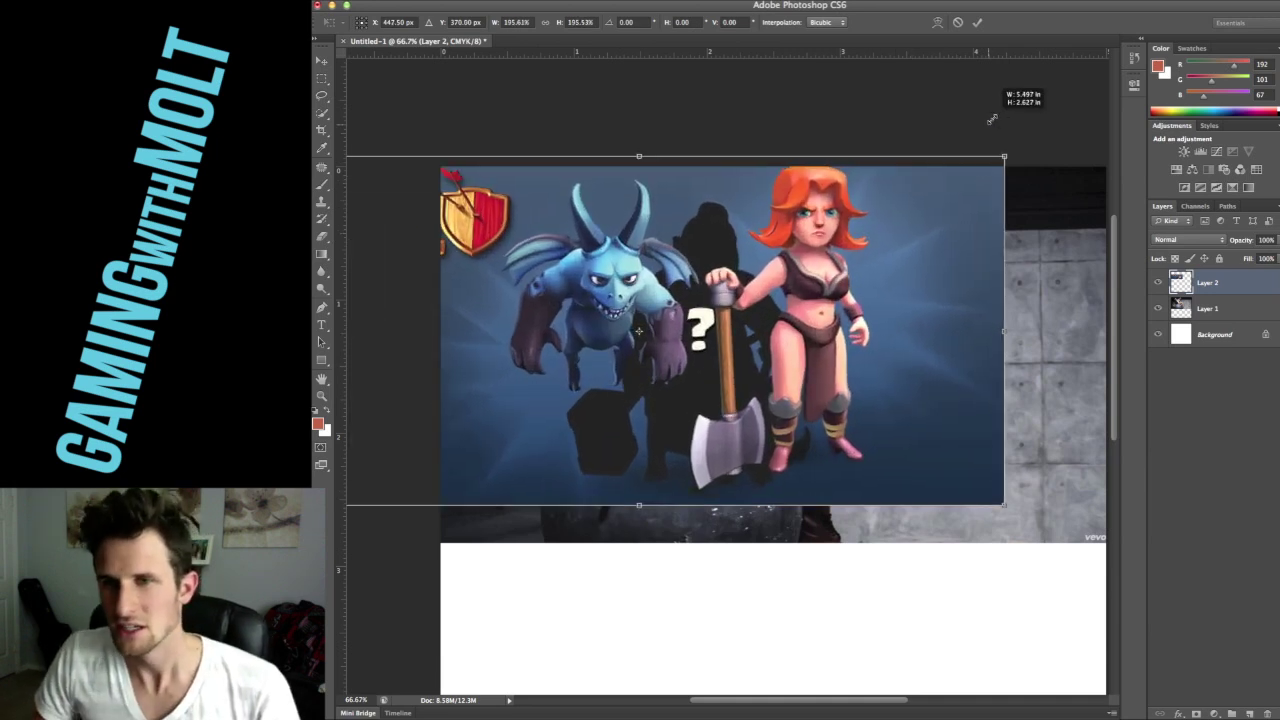
pyautogui.press('Return')
pyautogui.moveTo(894, 321); pyautogui.dragTo(918, 422)
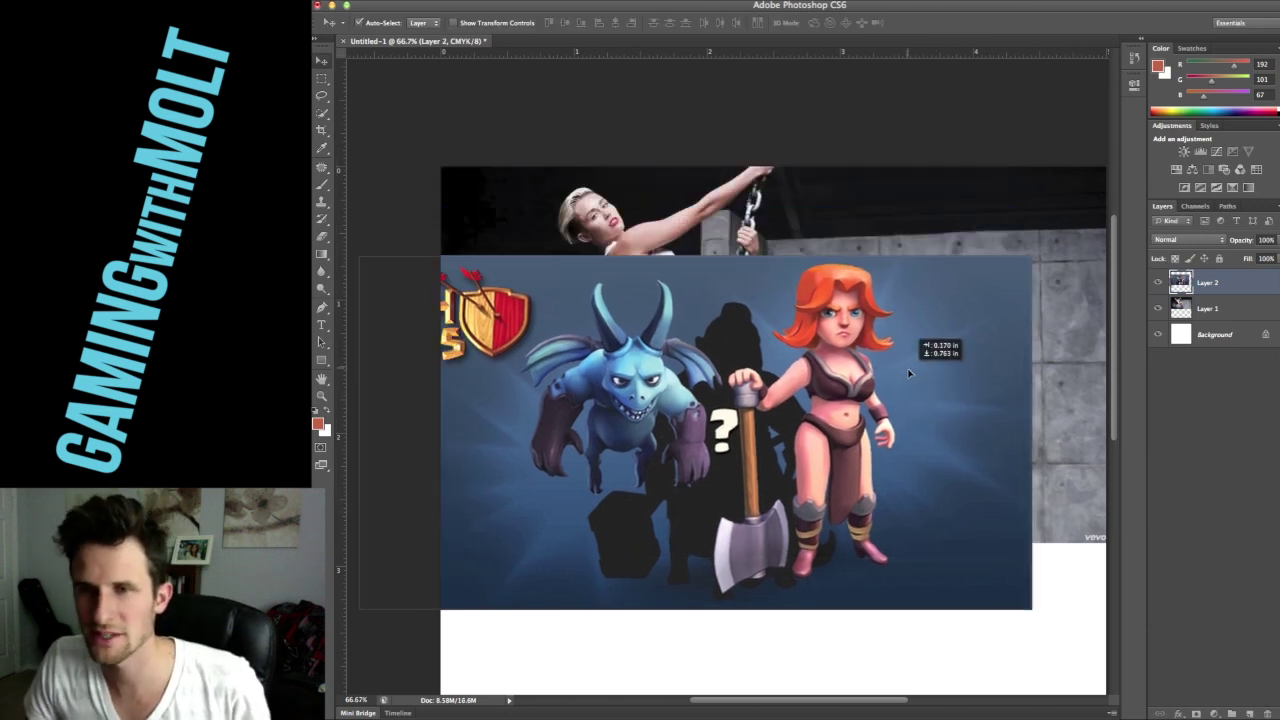
# Add a mask to Layer 2 and hide everything outside a rectangle around the red-haired character's head
pyautogui.click(1197, 713)
pyautogui.press('m')
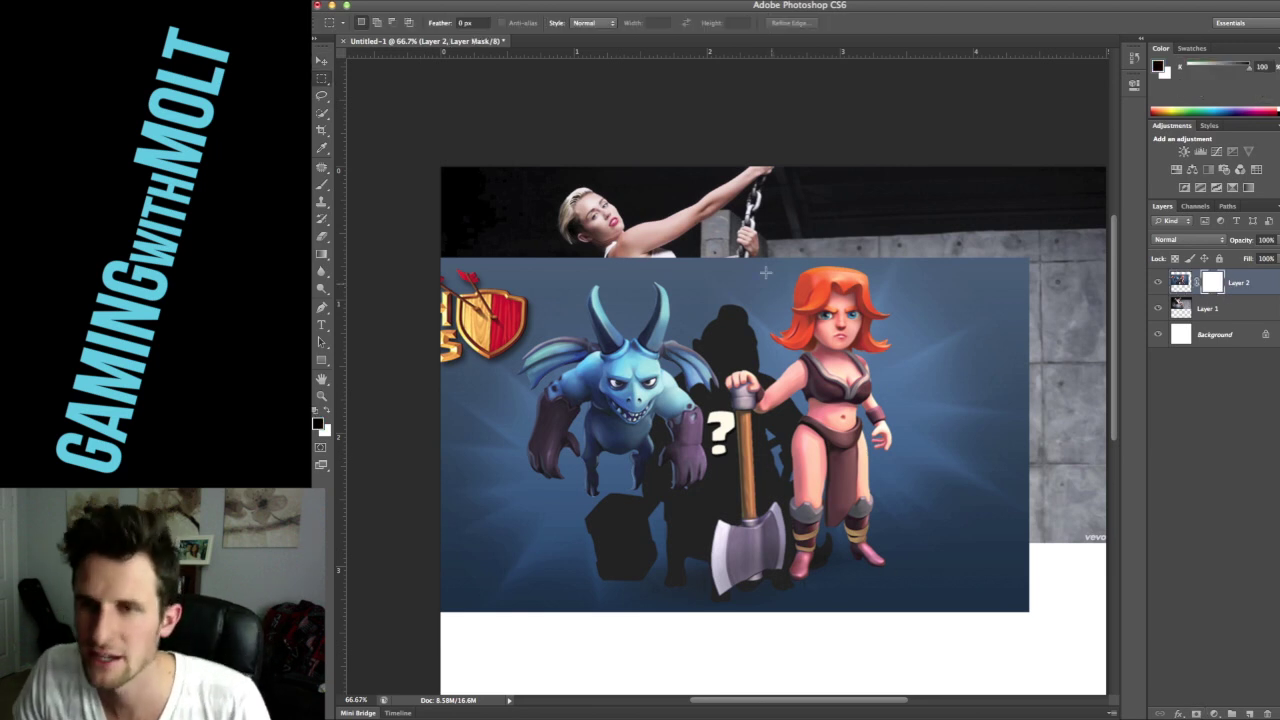
pyautogui.moveTo(765, 253); pyautogui.dragTo(900, 376)
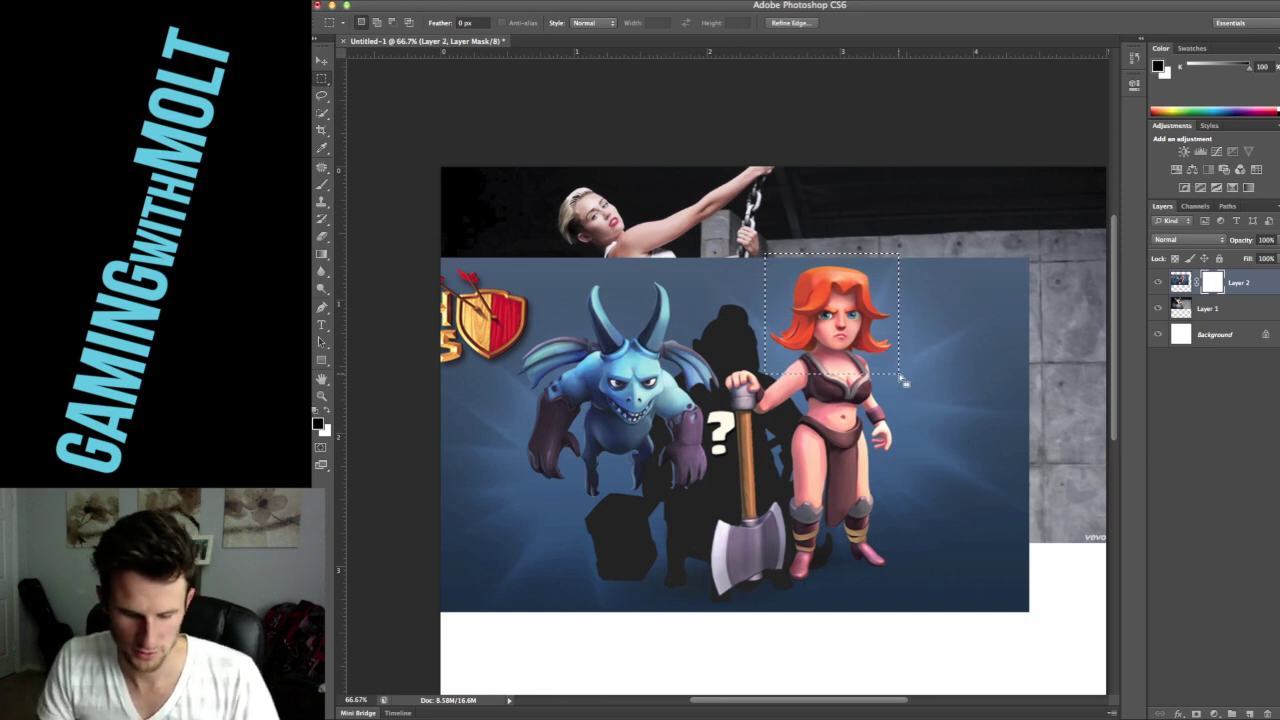
pyautogui.press('super+shift+i')
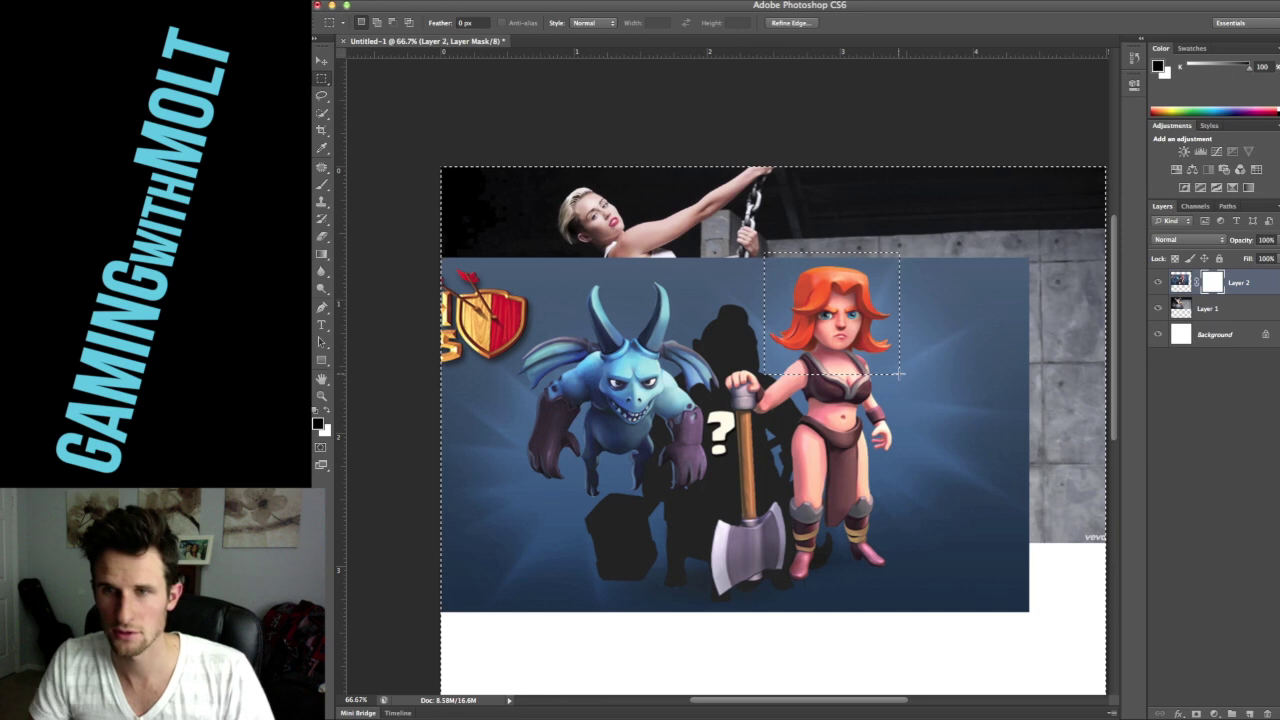
pyautogui.hotkey('alt', 'BackSpace')
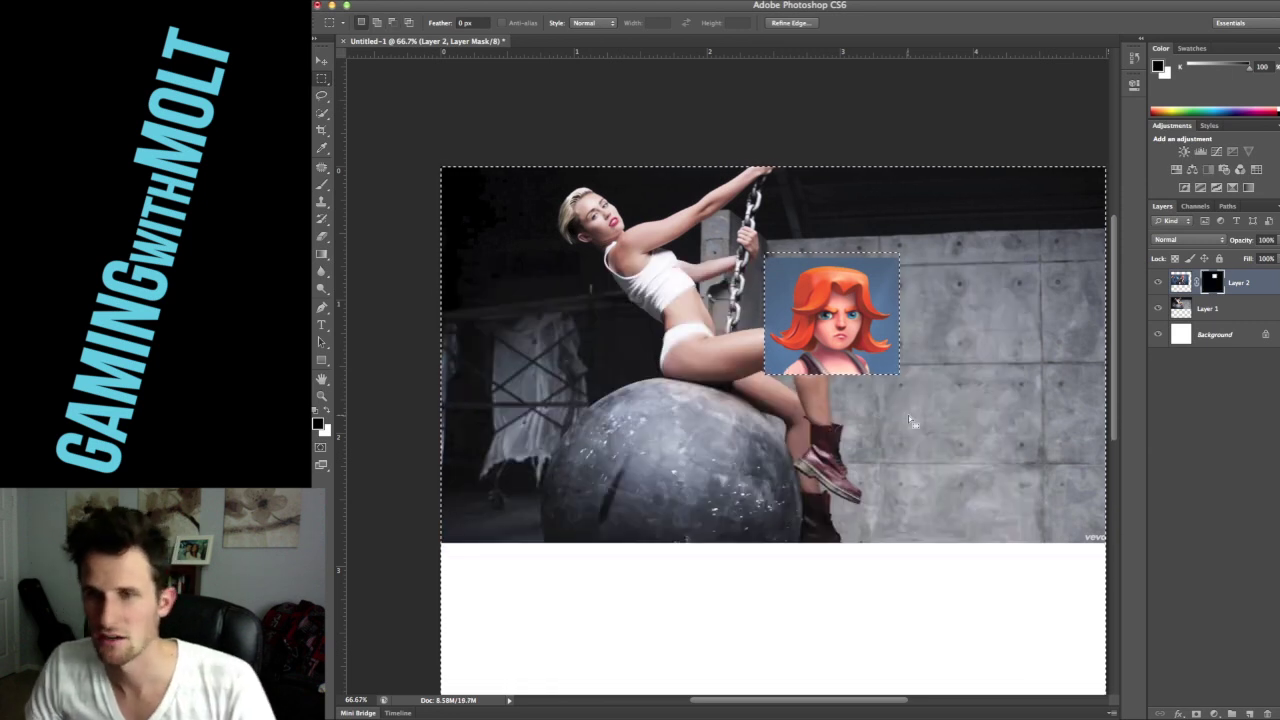
pyautogui.press('super+d')
# Try to select the blue background beside the head with the Magic Wand while Layer 2's mask is active
pyautogui.press('super+equal')
pyautogui.press('super+equal')
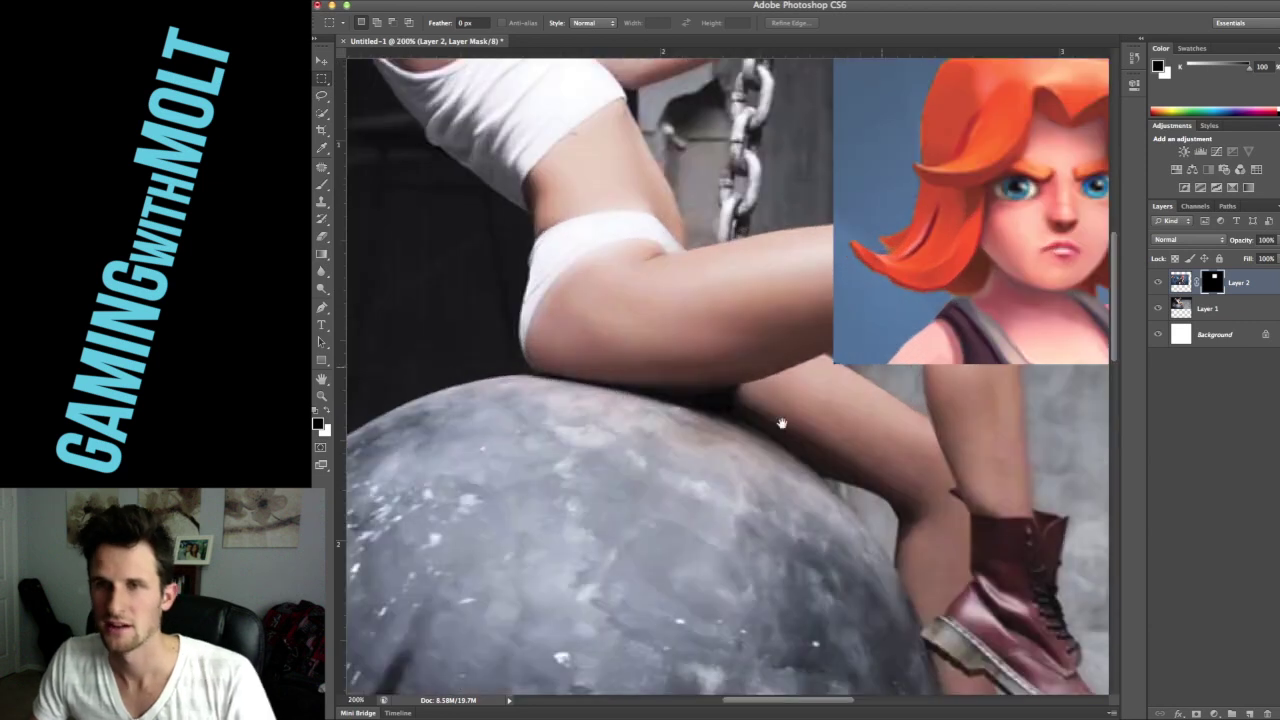
pyautogui.moveTo(840, 378); pyautogui.dragTo(585, 590)
pyautogui.press('w')
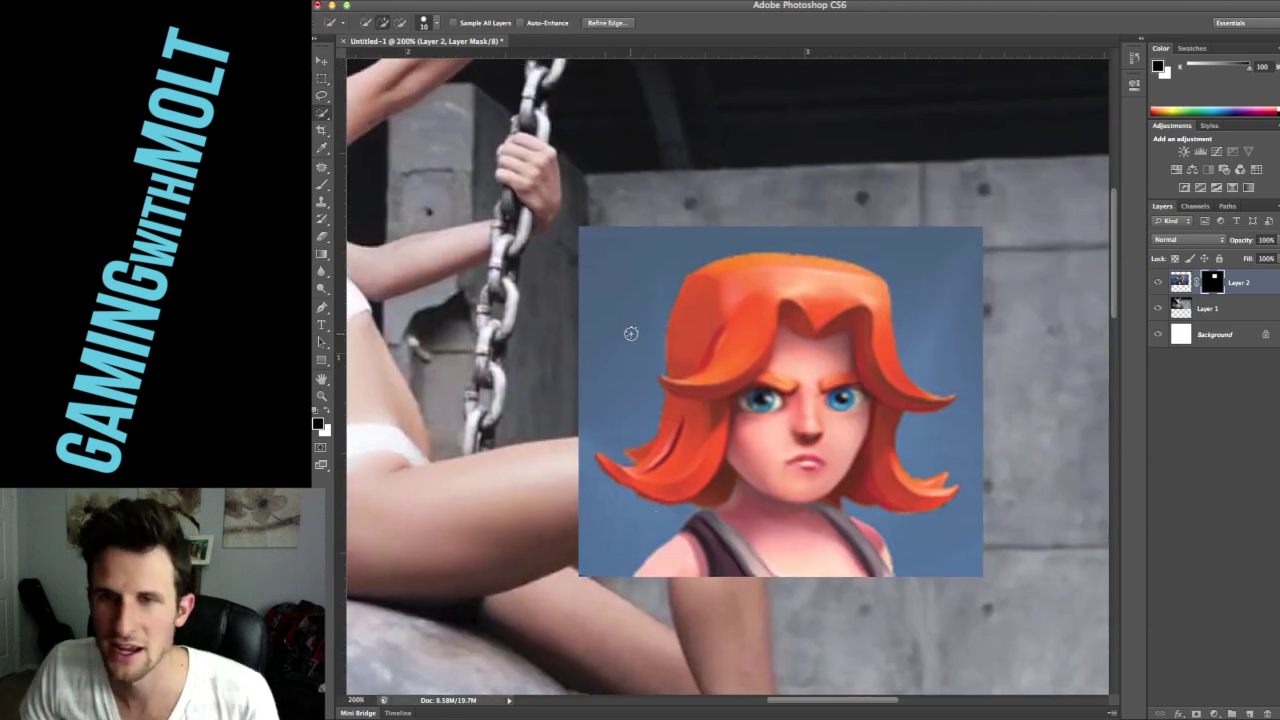
pyautogui.press('super+d')
pyautogui.hotkey('shift', 'w')
pyautogui.click(631, 334)
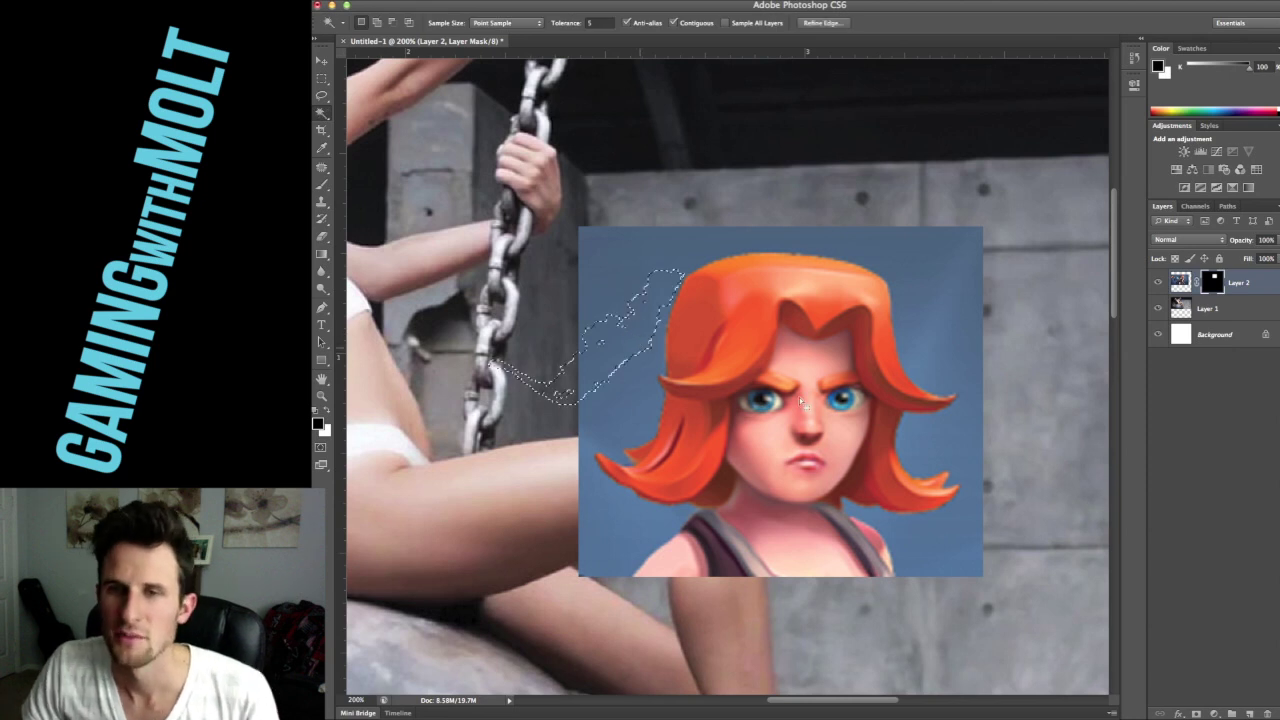
pyautogui.keyDown('shift'); pyautogui.click(637, 405); pyautogui.keyUp('shift')
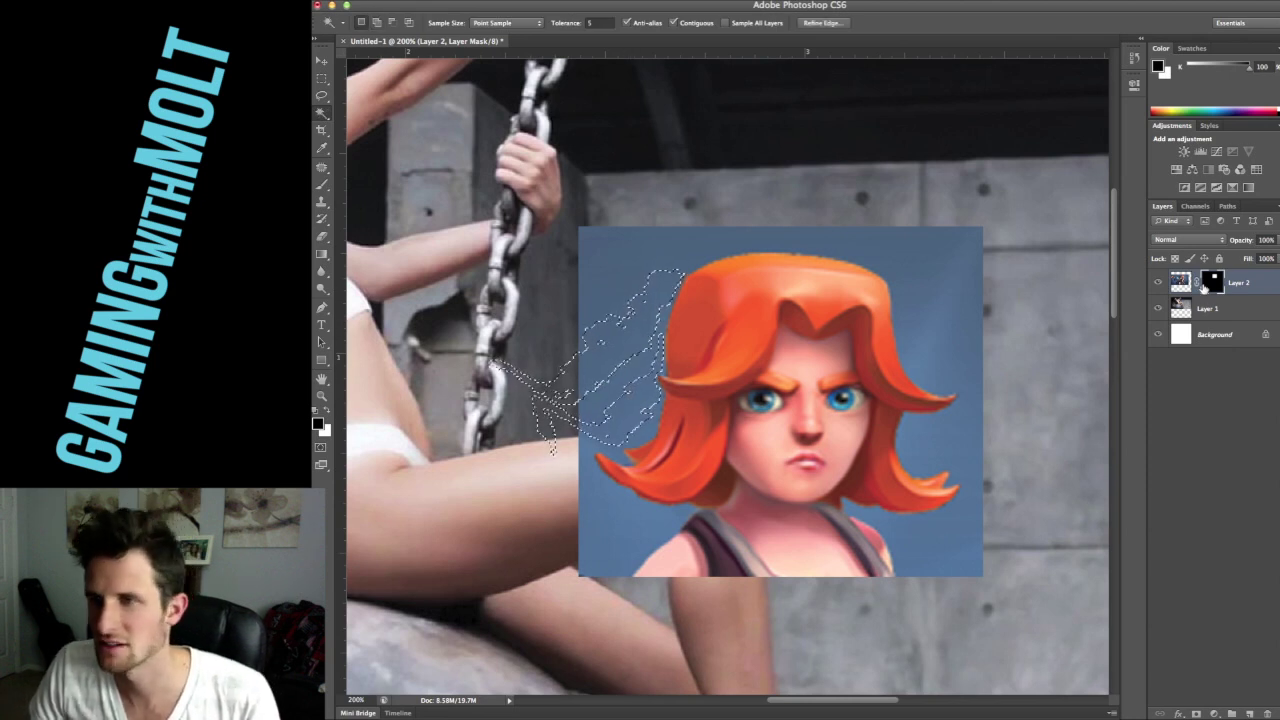
# Select the blue background areas above and to the right of the head in Layer 2's artwork with the Magic Wand
pyautogui.click(1189, 286)
pyautogui.click(956, 317)
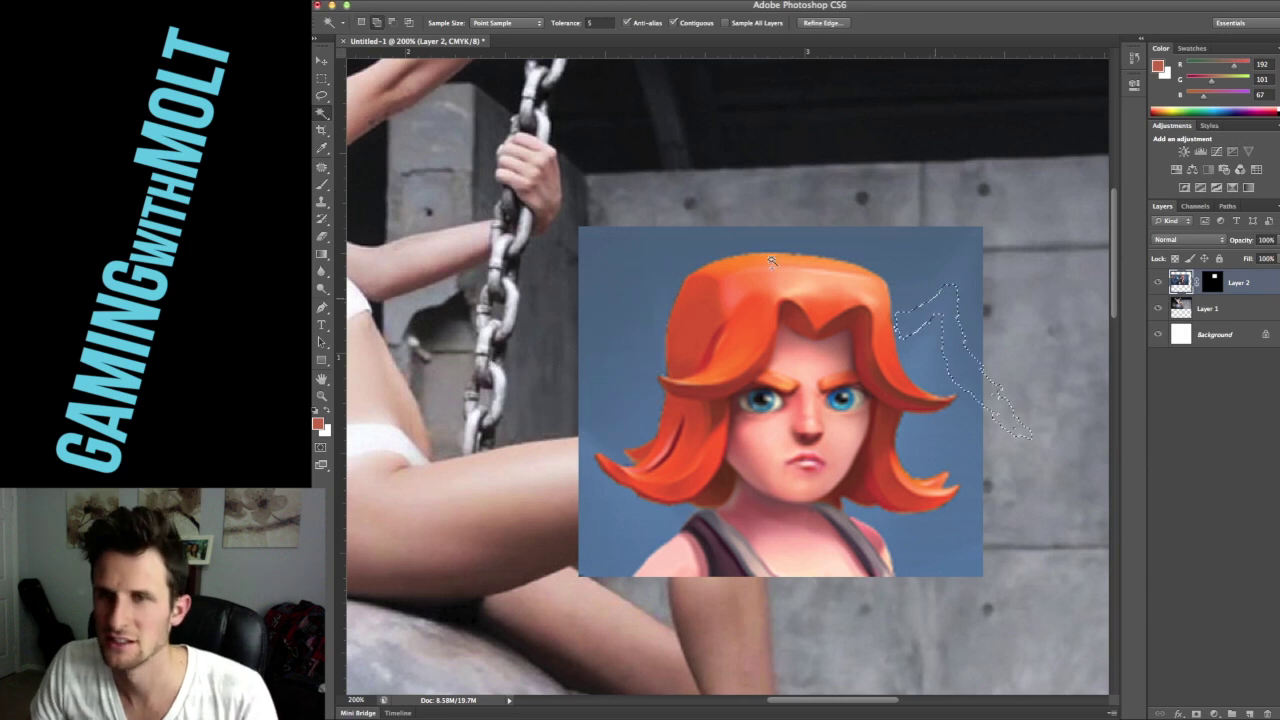
pyautogui.keyDown('shift'); pyautogui.click(930, 234); pyautogui.keyUp('shift')
pyautogui.keyDown('shift'); pyautogui.click(936, 259); pyautogui.keyUp('shift')
pyautogui.keyDown('shift'); pyautogui.click(938, 282); pyautogui.keyUp('shift')
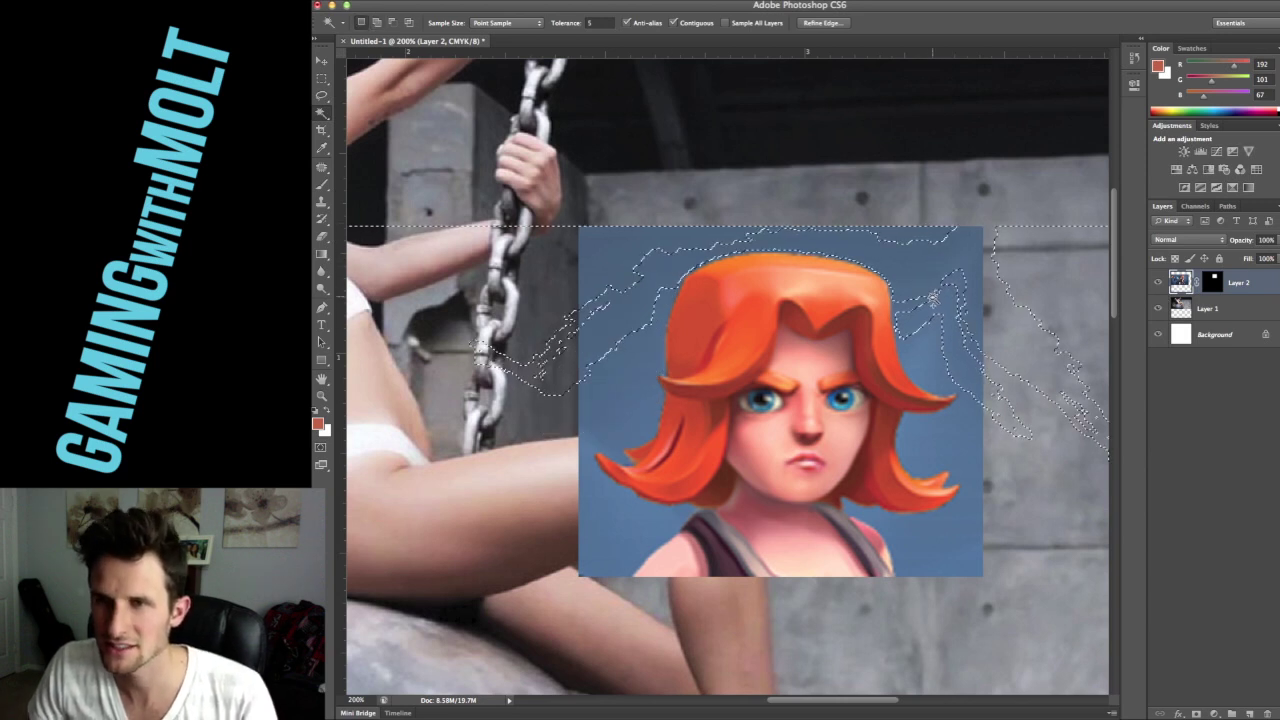
pyautogui.keyDown('shift'); pyautogui.click(934, 455); pyautogui.keyUp('shift')
# Set the Magic Wand tolerance to 15 and add the remaining blue background around the hair and shoulders to the selection
pyautogui.click(604, 22)
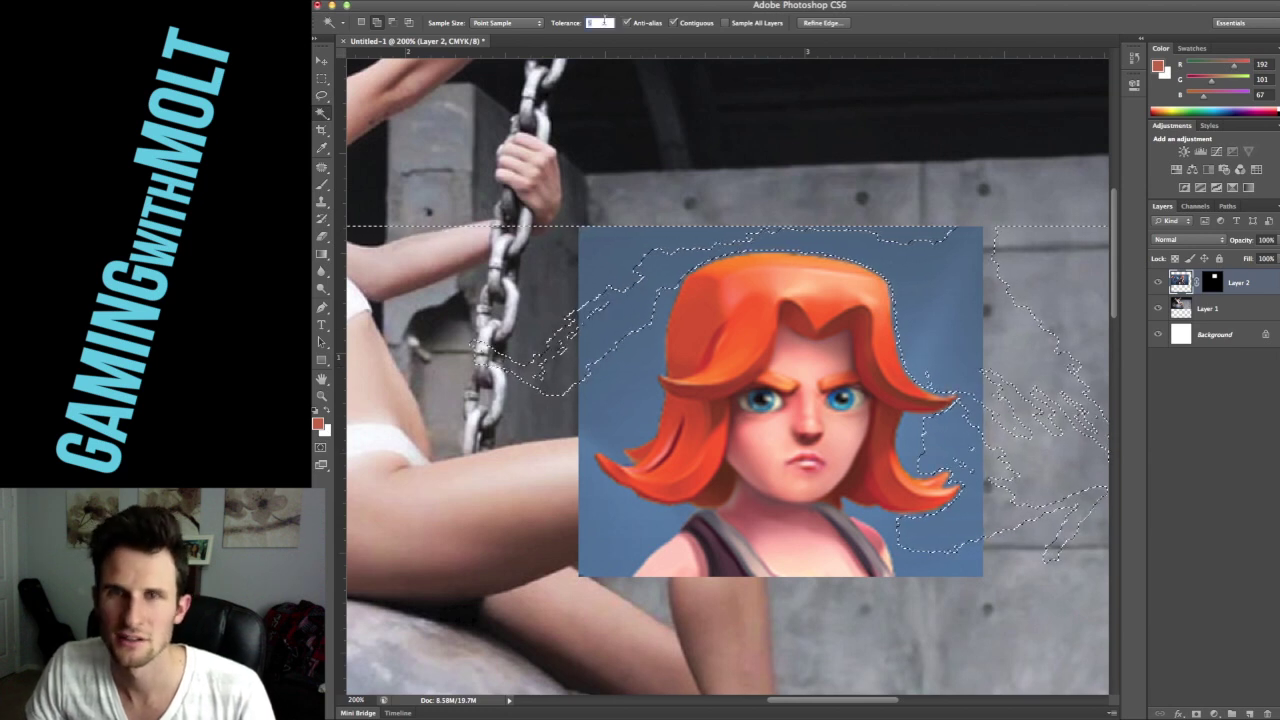
pyautogui.write('15')
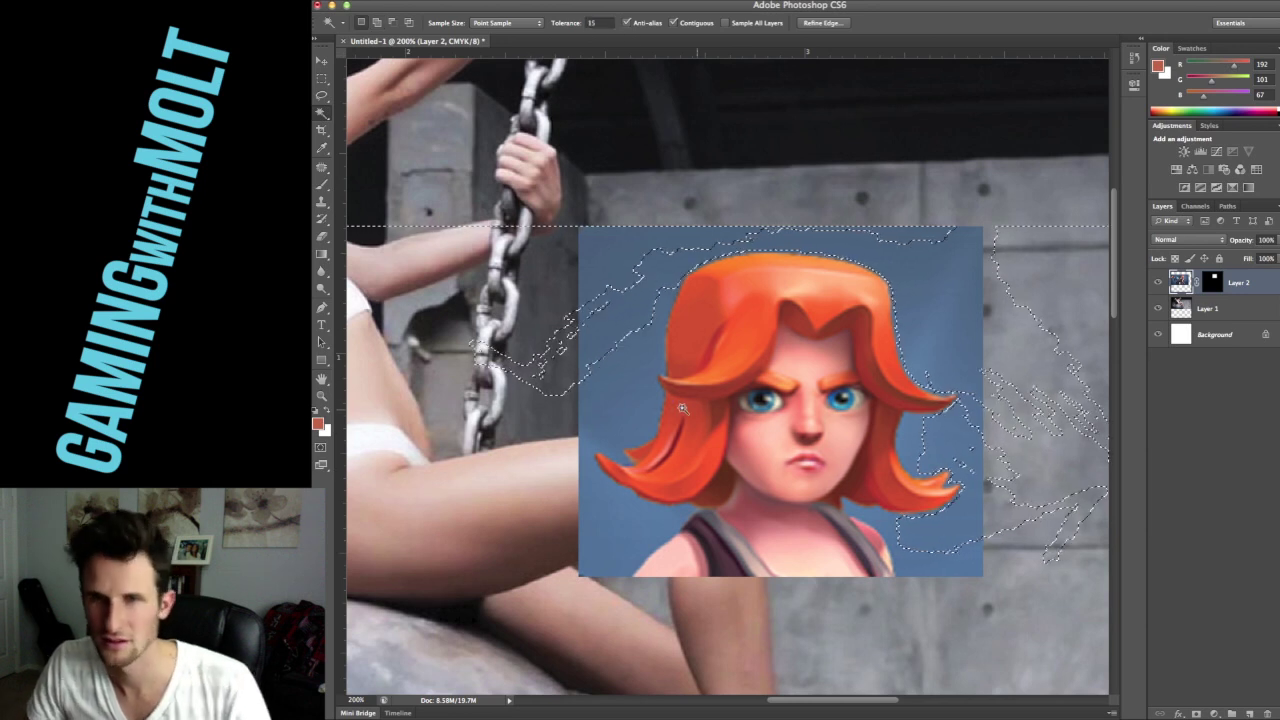
pyautogui.keyDown('shift'); pyautogui.click(631, 370); pyautogui.keyUp('shift')
pyautogui.keyDown('shift'); pyautogui.click(611, 289); pyautogui.keyUp('shift')
pyautogui.keyDown('shift'); pyautogui.click(611, 249); pyautogui.keyUp('shift')
pyautogui.keyDown('shift'); pyautogui.click(603, 510); pyautogui.keyUp('shift')
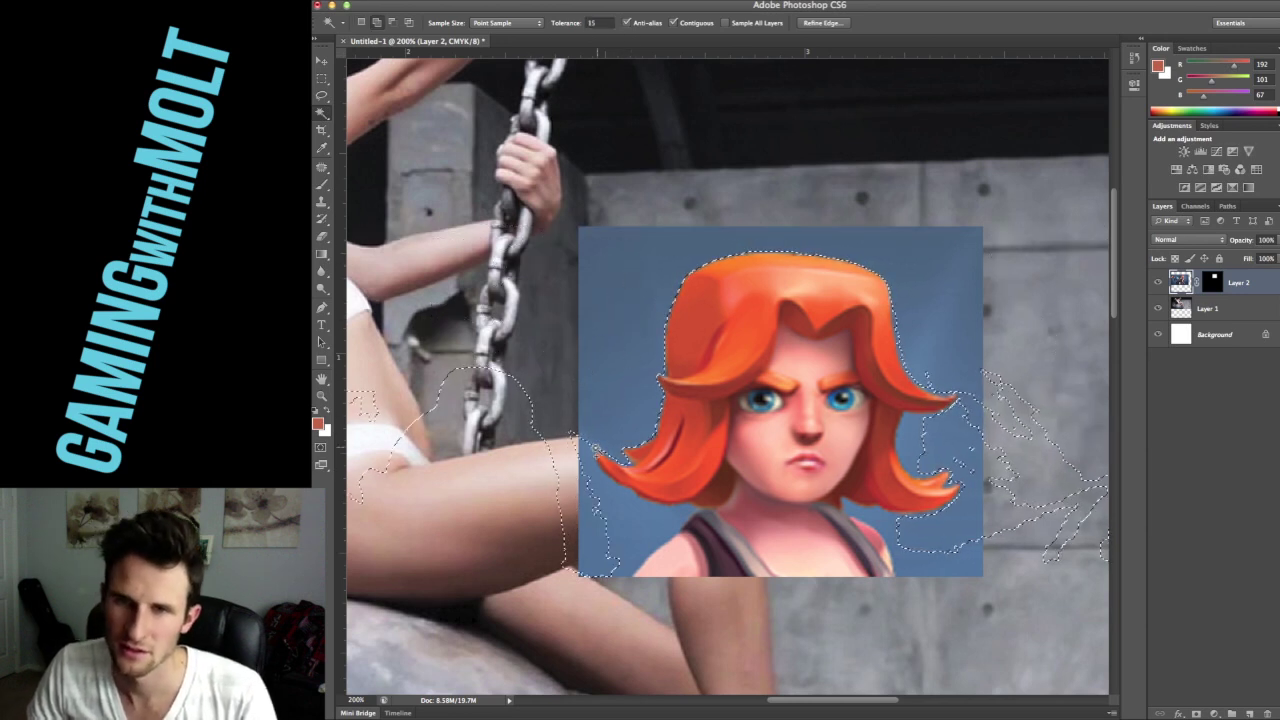
pyautogui.keyDown('shift'); pyautogui.click(940, 443); pyautogui.keyUp('shift')
pyautogui.keyDown('shift'); pyautogui.click(868, 516); pyautogui.keyUp('shift')
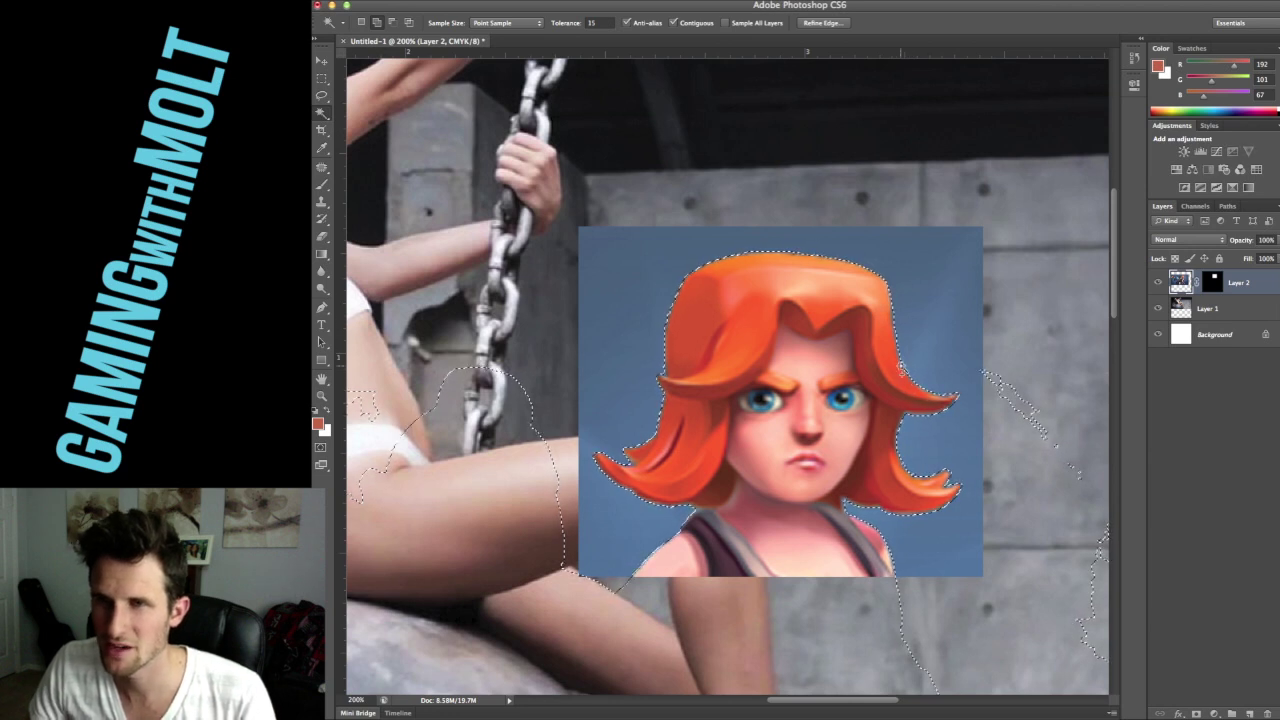
pyautogui.keyDown('shift'); pyautogui.click(897, 340); pyautogui.keyUp('shift')
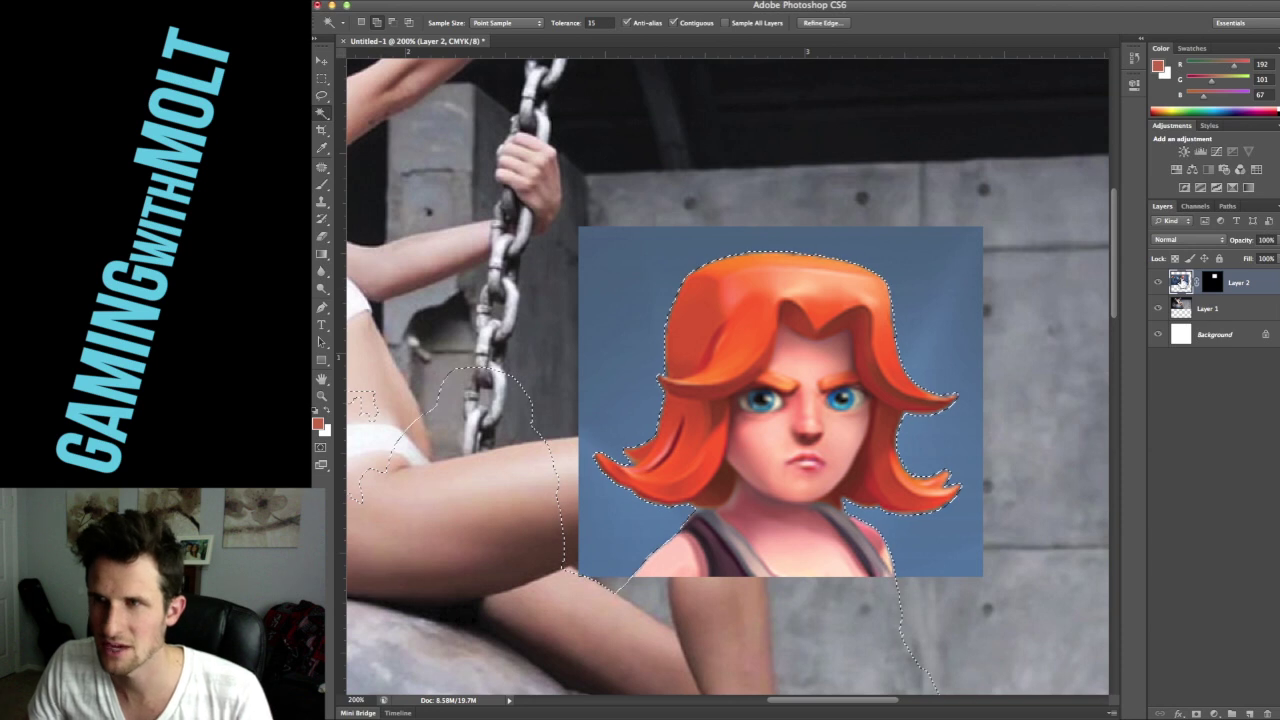
# Reset the colours to black and white and fill the selected background with black on Layer 2's mask
pyautogui.press('d')
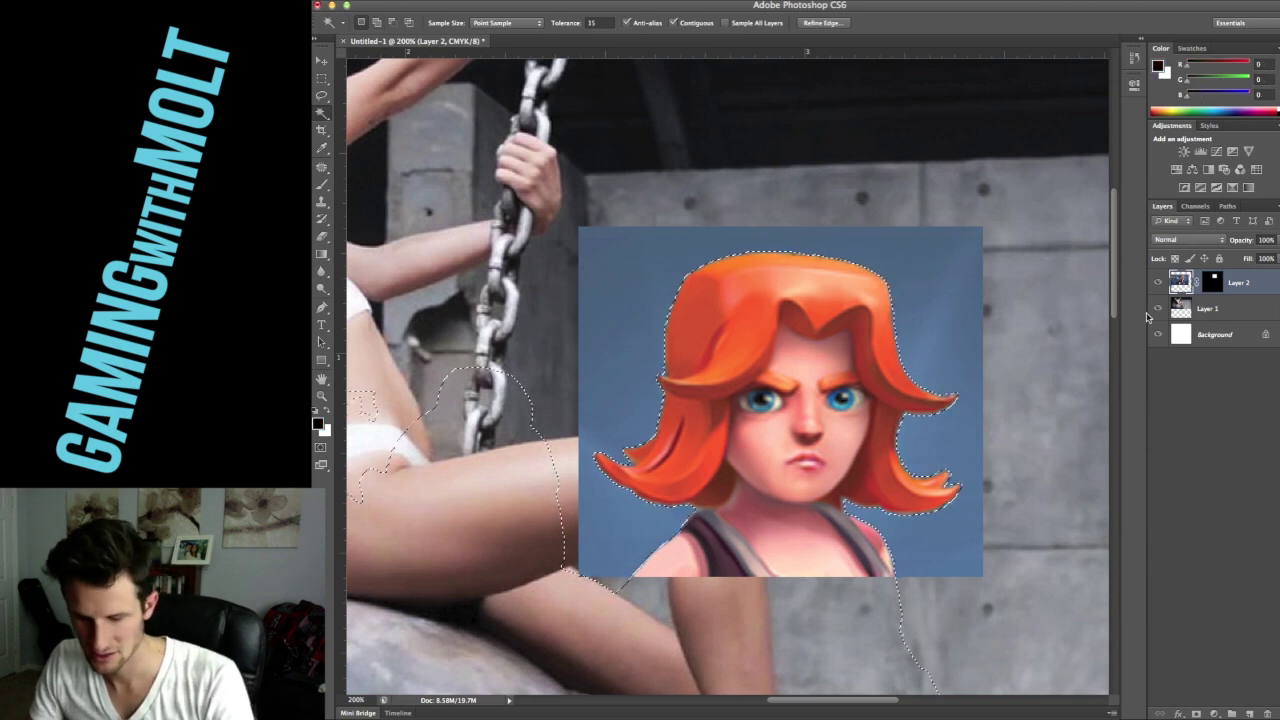
pyautogui.hotkey('alt', 'BackSpace')
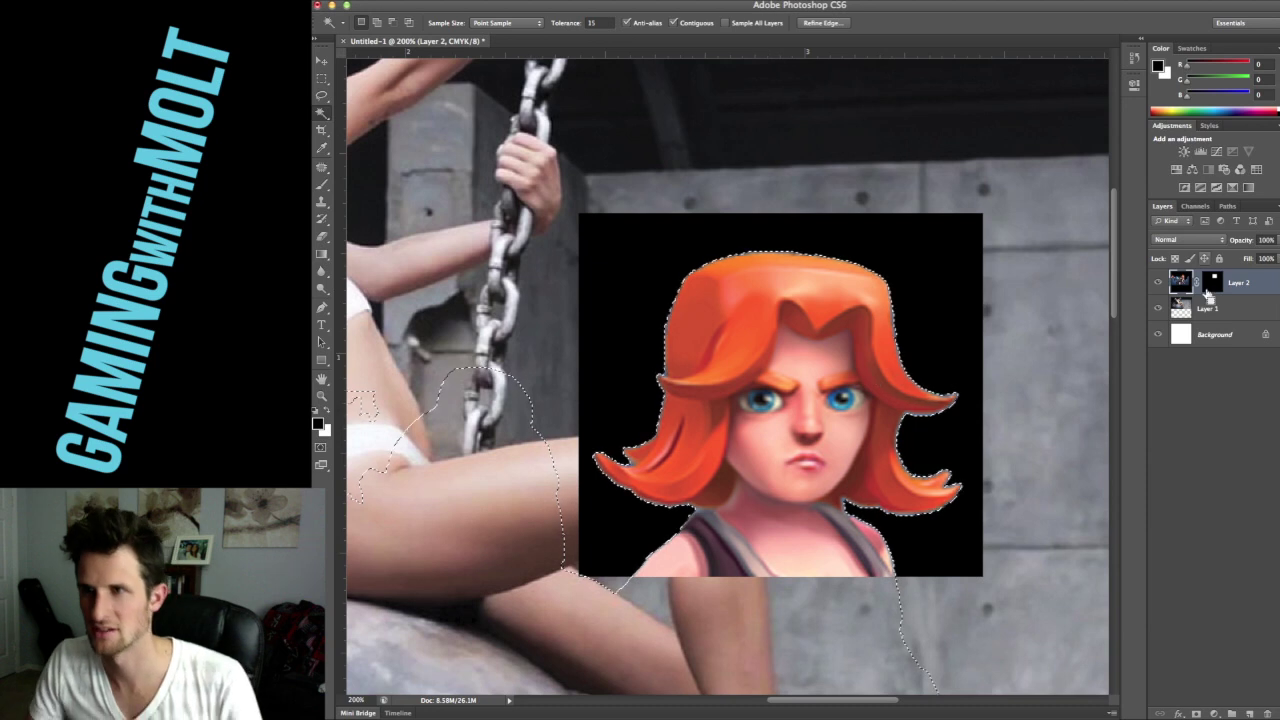
pyautogui.hotkey('ctrl', 'z')
pyautogui.click(1212, 282)
pyautogui.hotkey('alt', 'BackSpace')
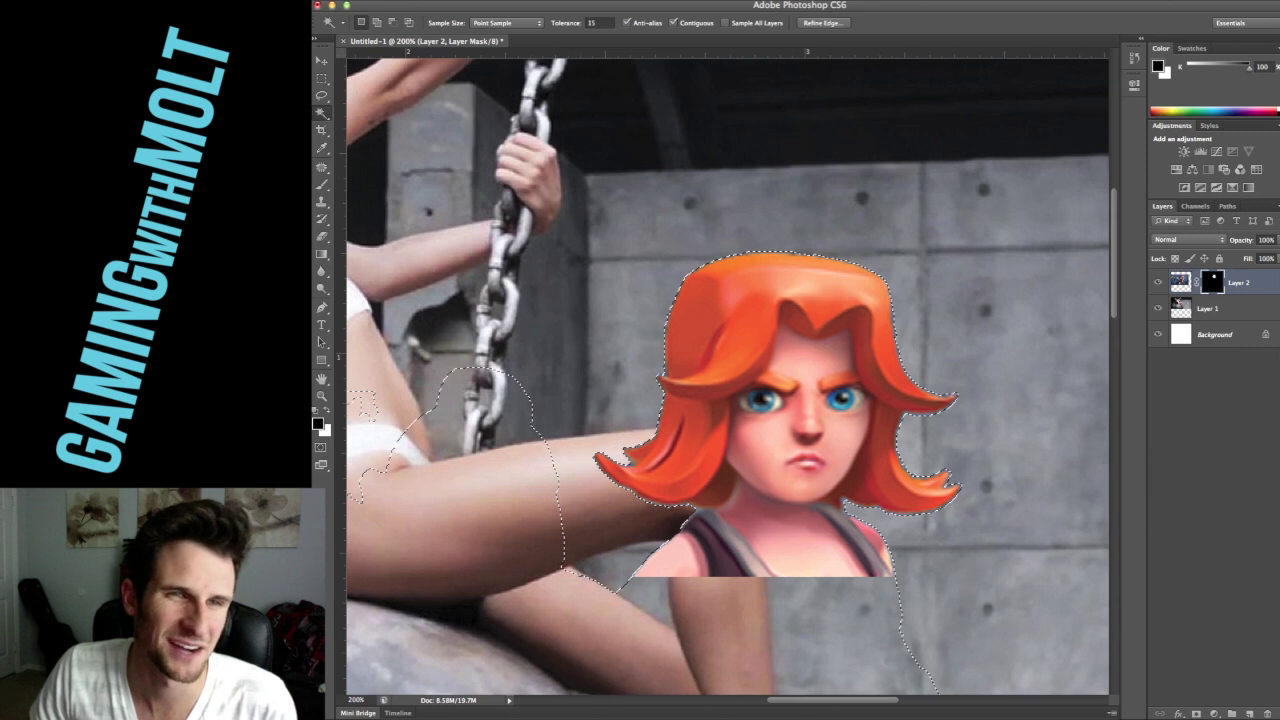
# Try contracting the background selection by 2 pixels
pyautogui.click(555, 204)
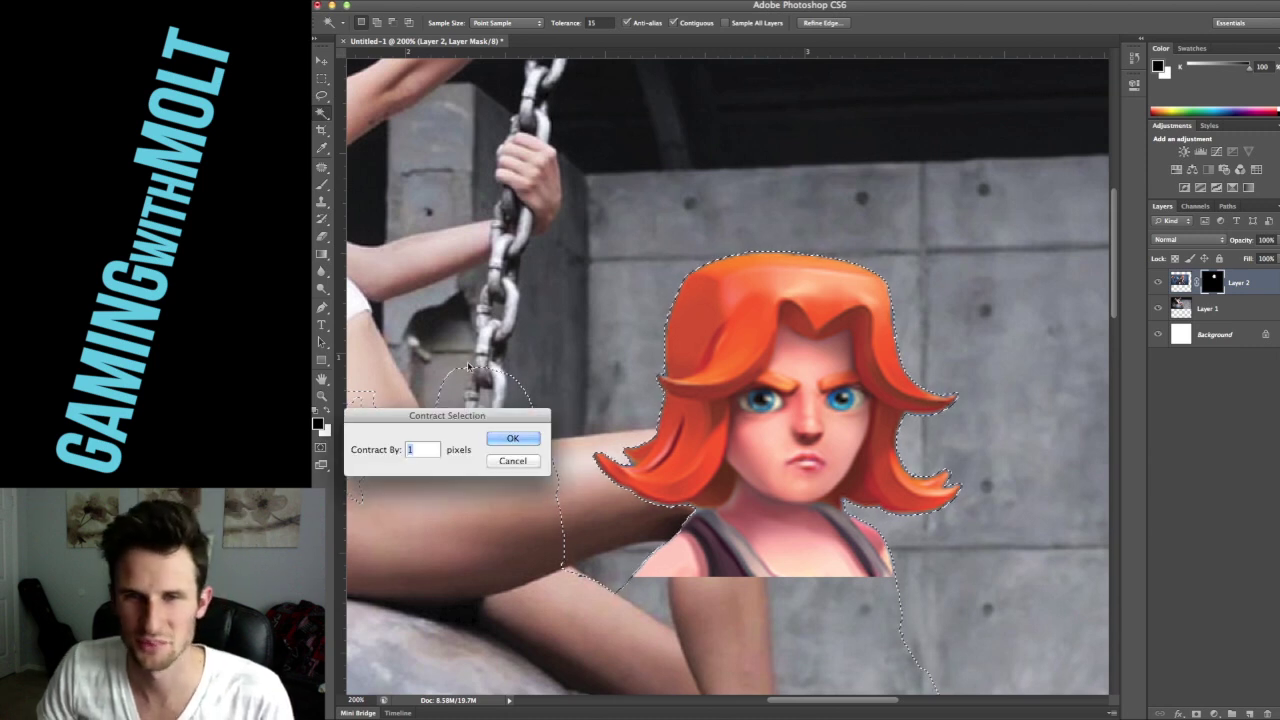
pyautogui.write('2')
pyautogui.click(514, 439)
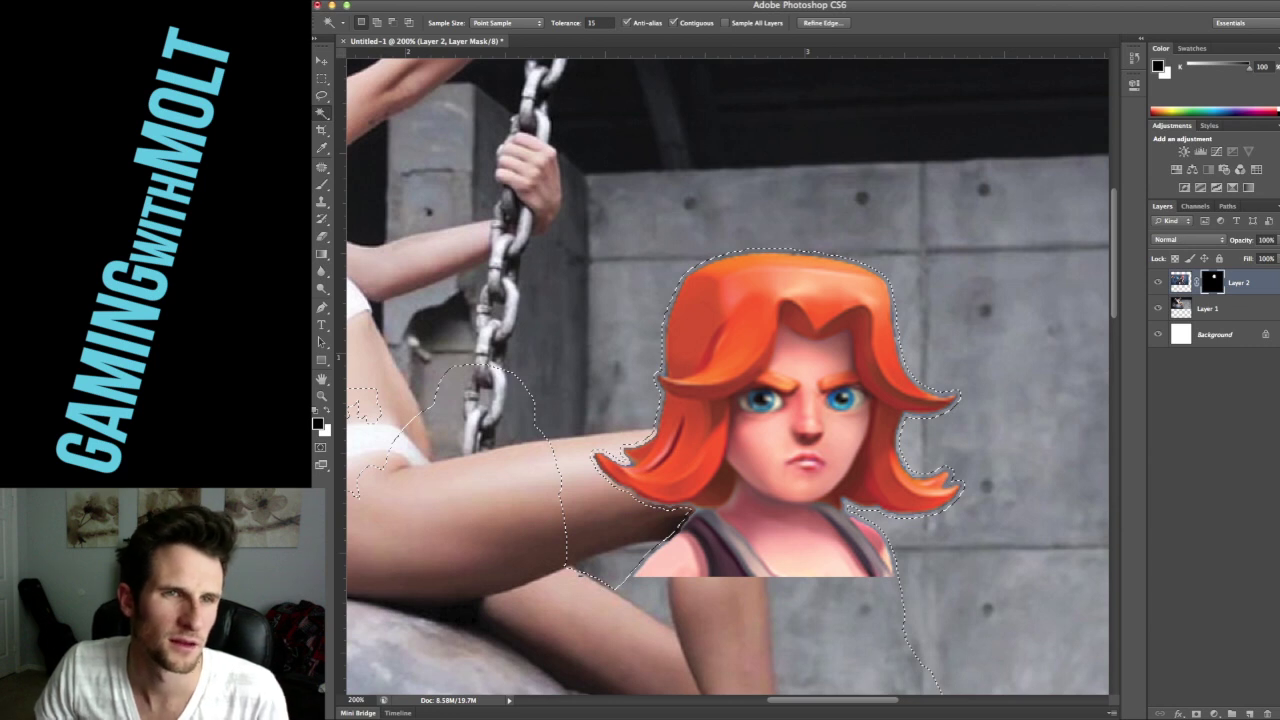
# Expand the background selection slightly over the head's edge, fill it with black on the mask, and deselect
pyautogui.click(333, 238)
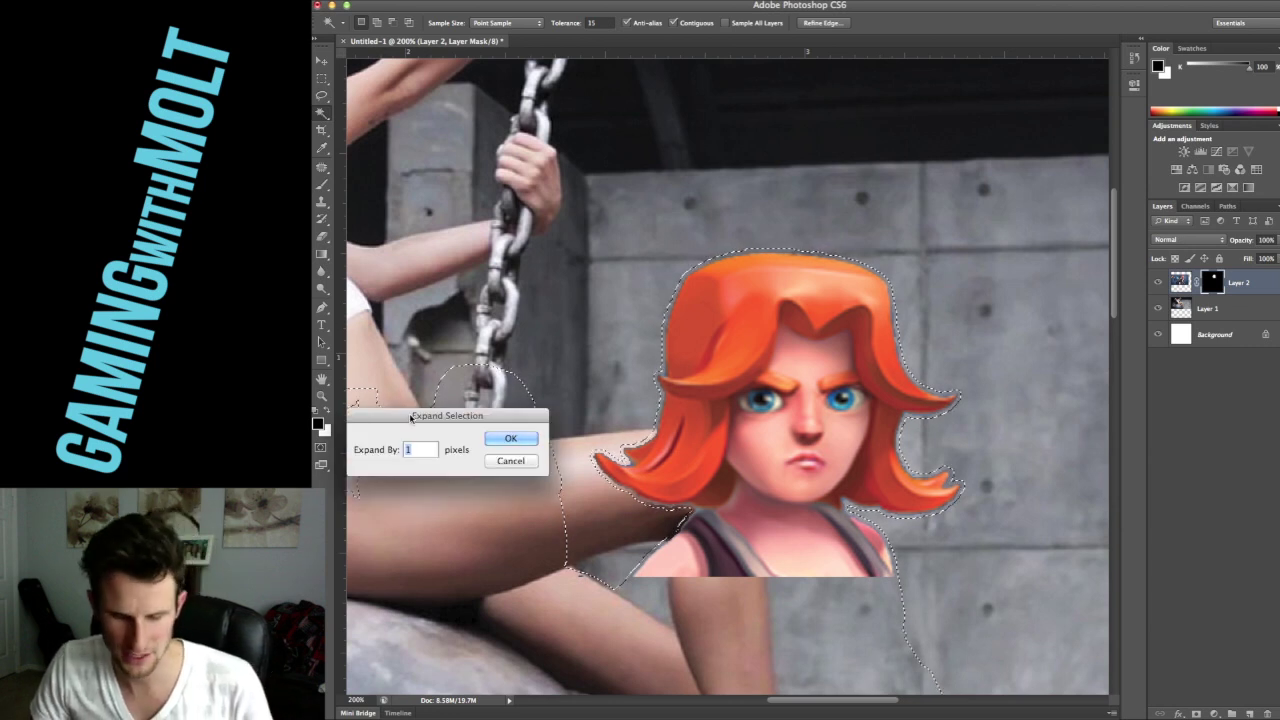
pyautogui.press('Return')
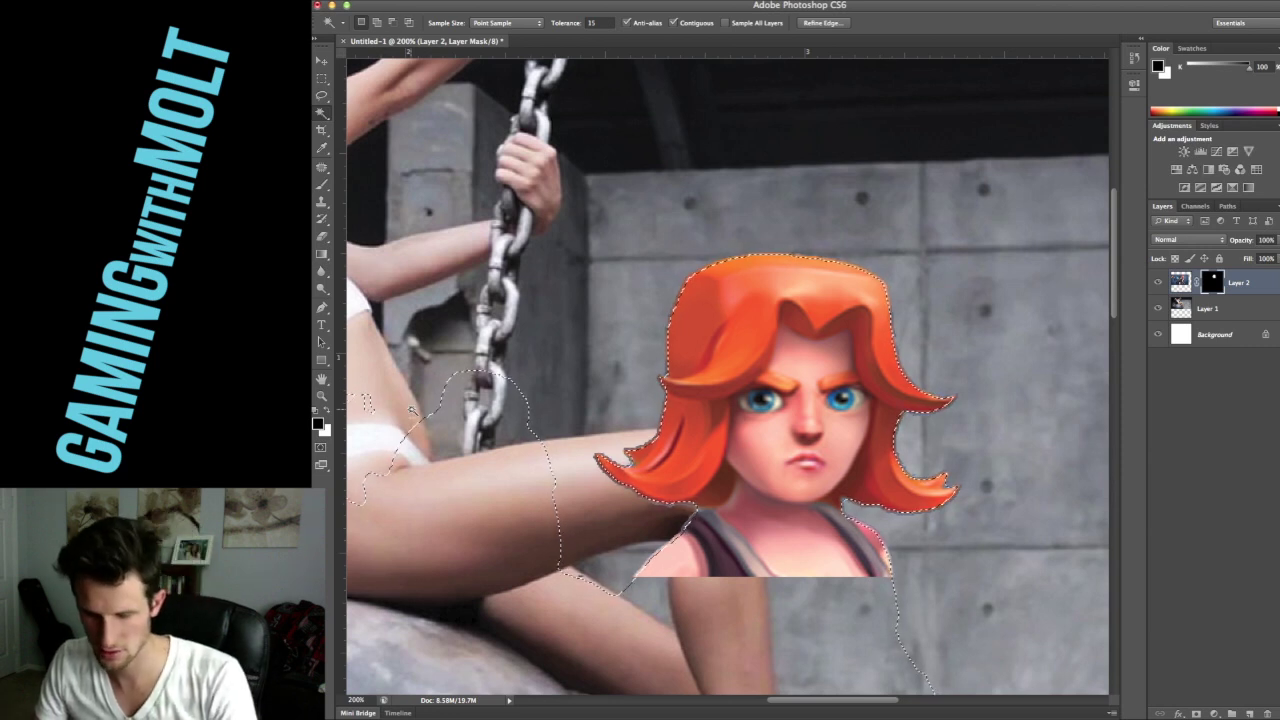
pyautogui.hotkey('alt', 'BackSpace')
pyautogui.hotkey('ctrl', 'z')
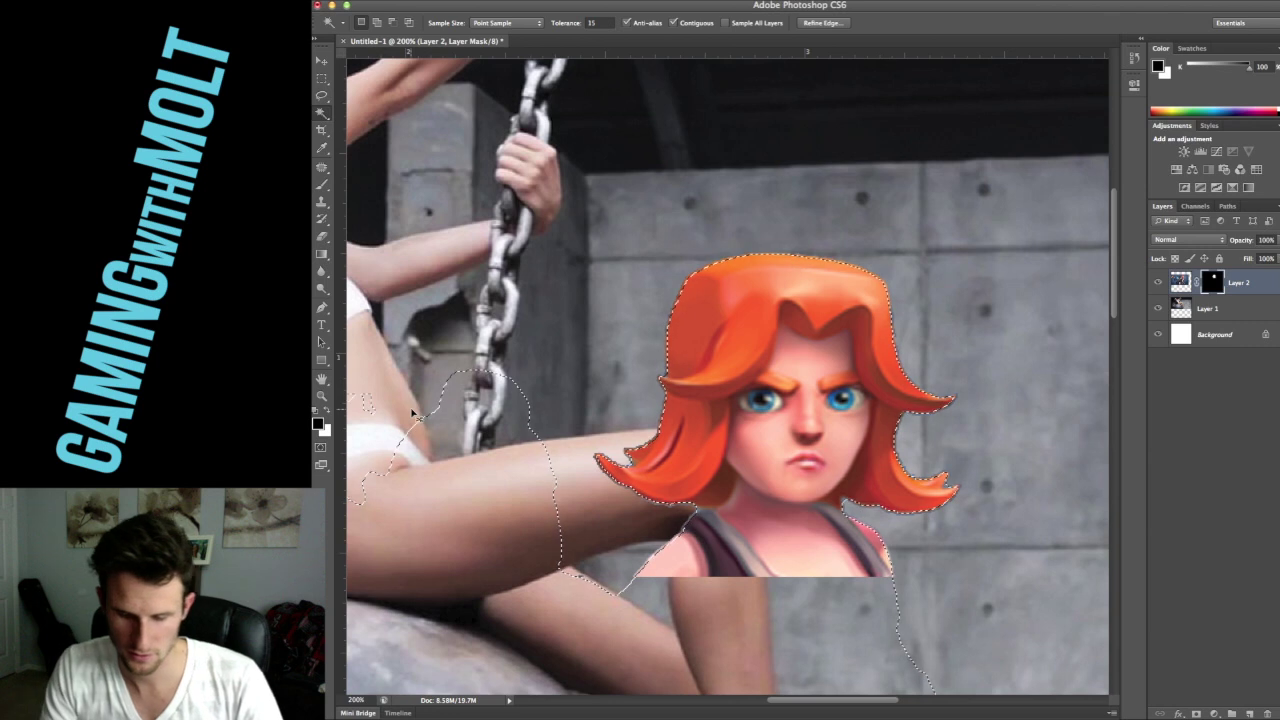
pyautogui.hotkey('ctrl', 'd')
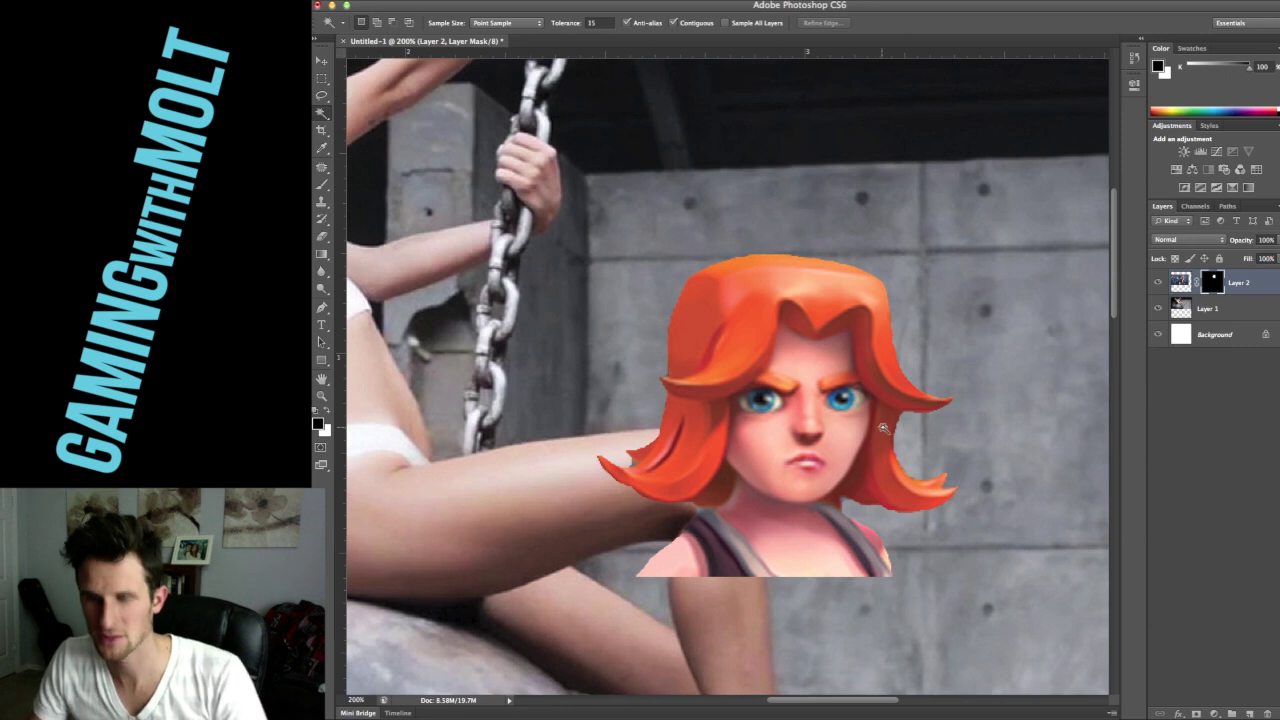
# Move the cut-out head left so it sits over the woman's raised thigh
pyautogui.press('super+minus')
pyautogui.moveTo(640, 406); pyautogui.dragTo(780, 477)
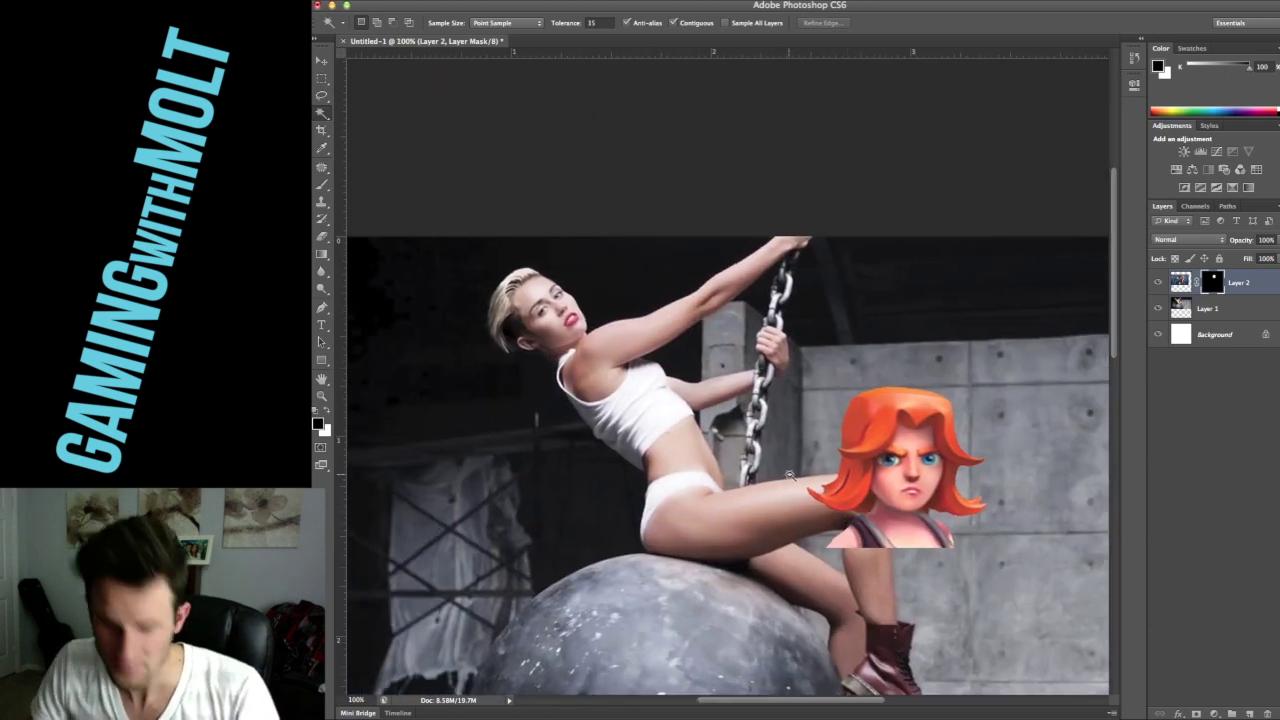
pyautogui.press('v')
pyautogui.moveTo(900, 470); pyautogui.dragTo(826, 471)
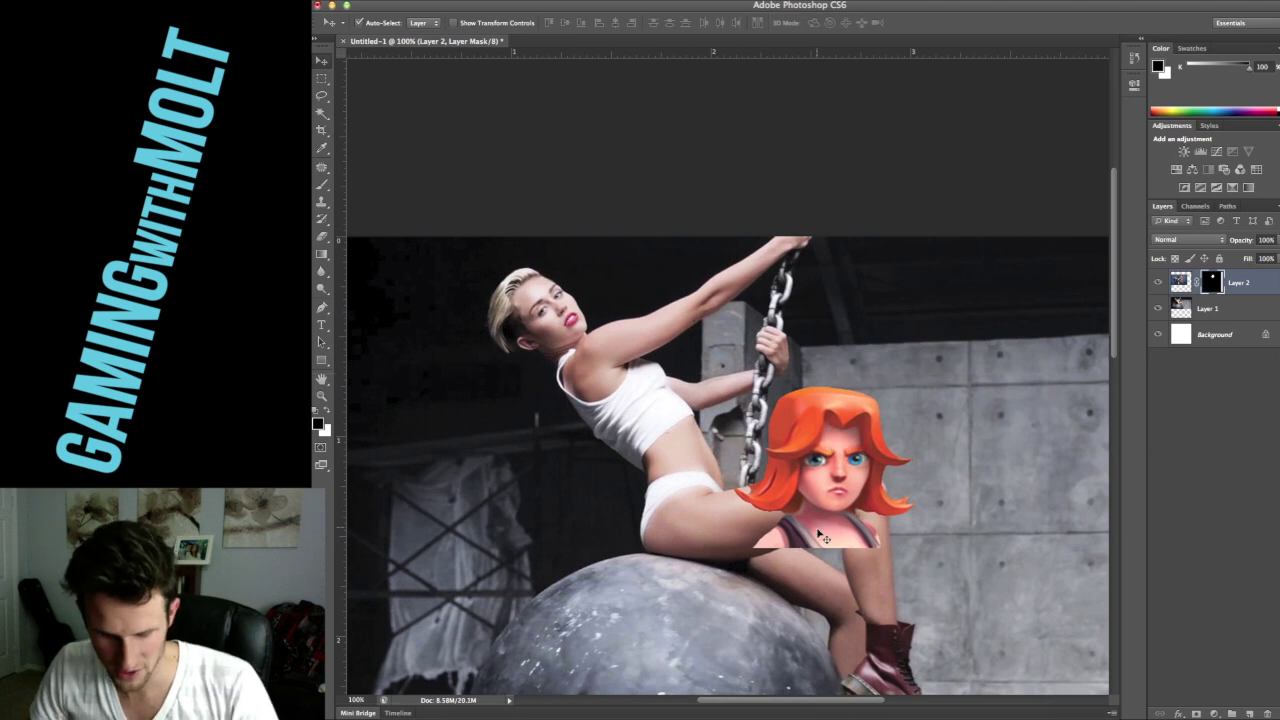
# Paint black on Layer 2's mask to hide the character's shoulders and chest below the neck
pyautogui.press('b')
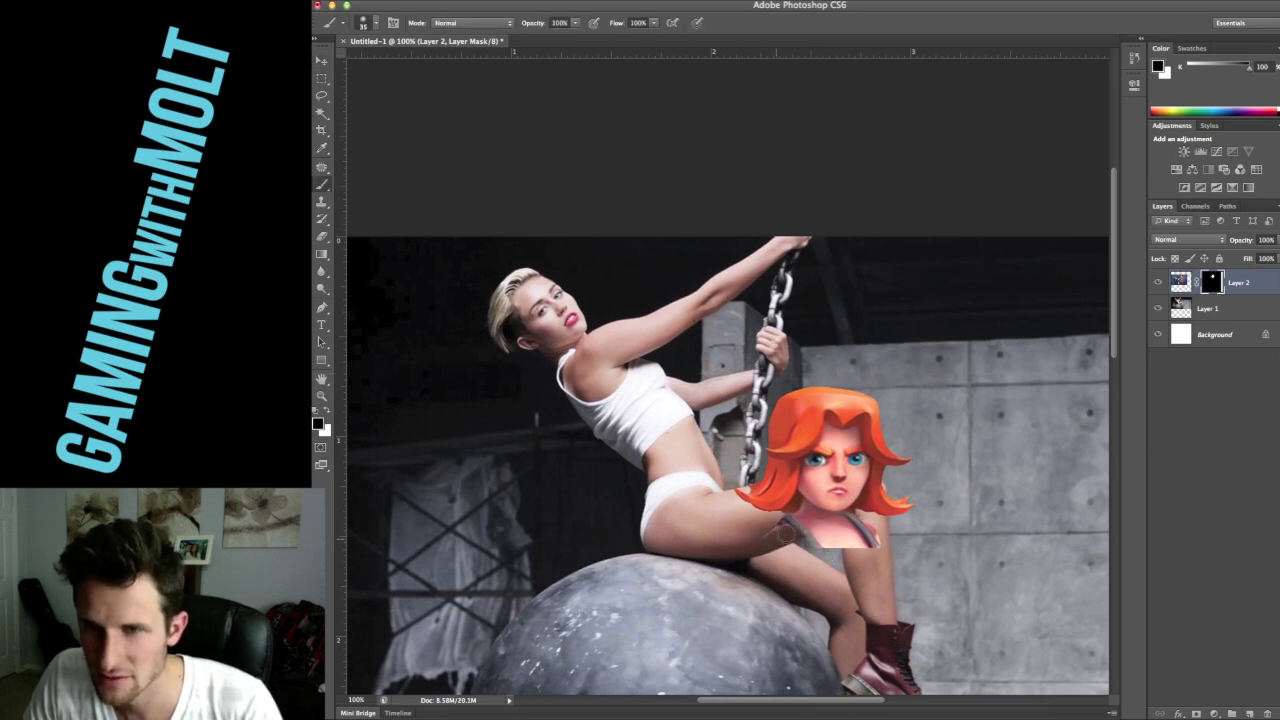
pyautogui.moveTo(788, 531)
pyautogui.mouseDown()
pyautogui.moveTo(843, 539)
pyautogui.moveTo(832, 547)
pyautogui.moveTo(880, 538)
pyautogui.moveTo(780, 526)
pyautogui.moveTo(848, 526)
pyautogui.mouseUp()
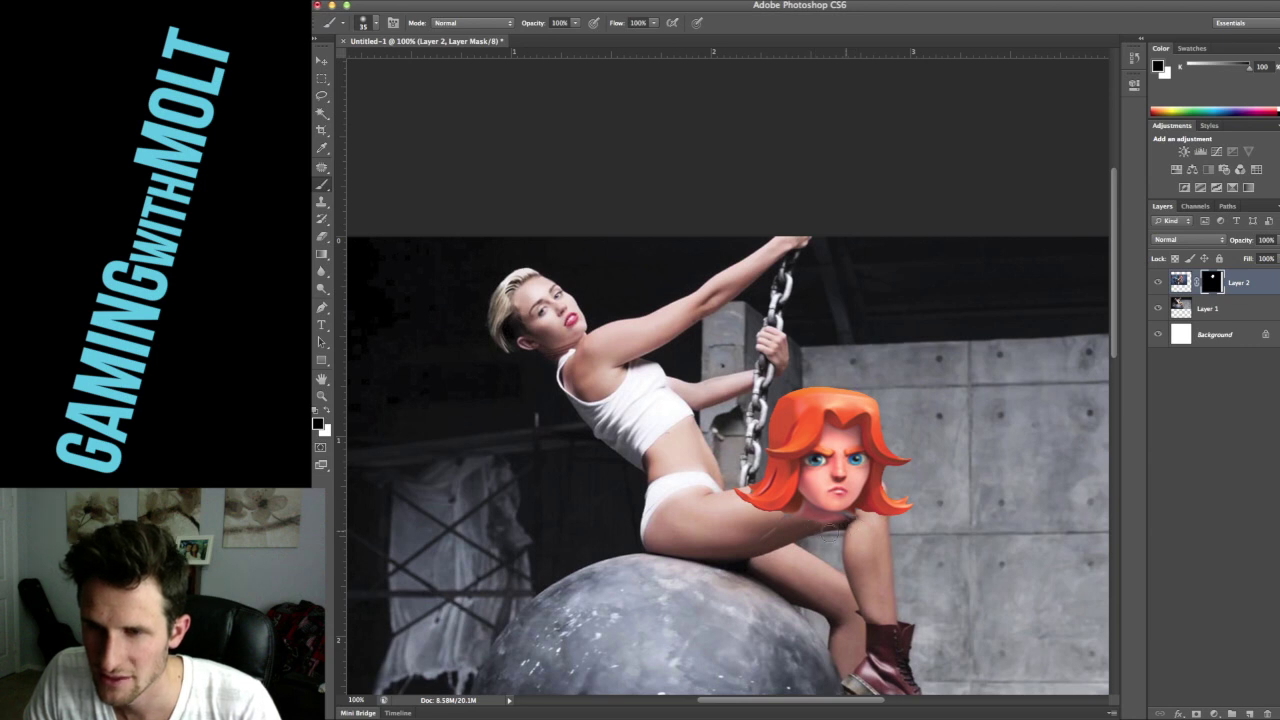
pyautogui.hotkey('ctrl', 't')
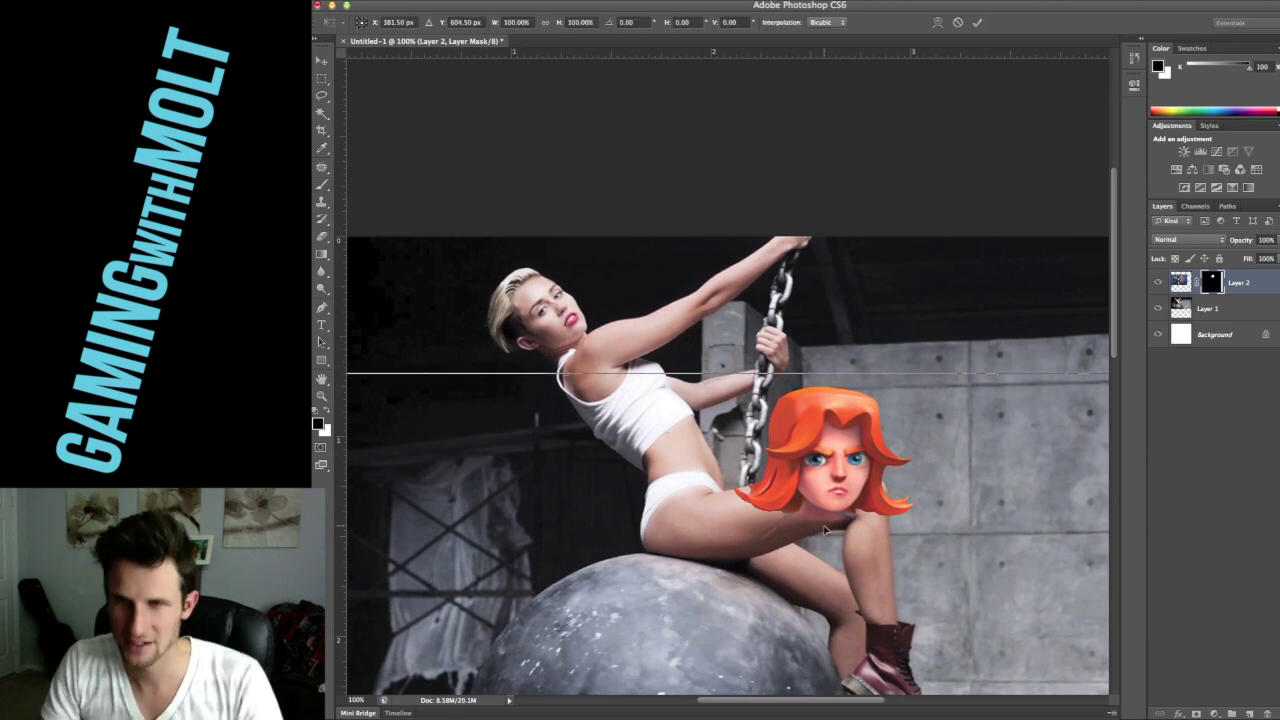
pyautogui.press('Return')
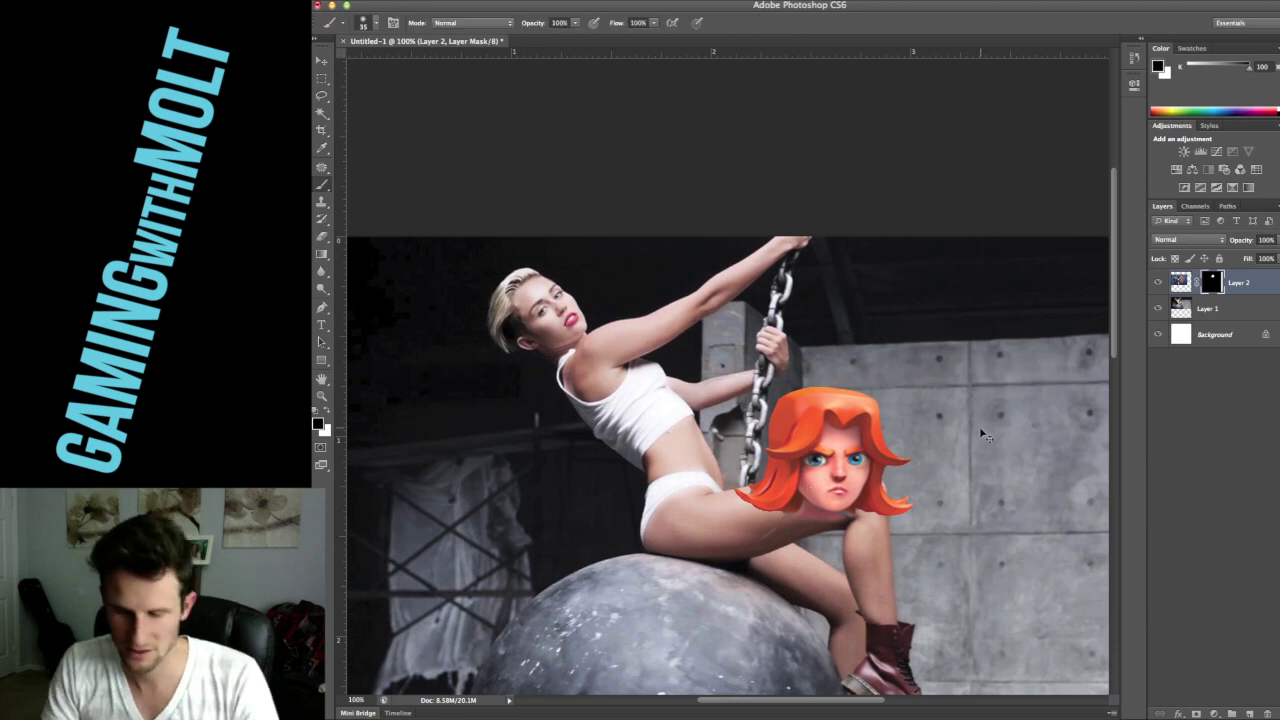
# Duplicate Layer 2 twice, merge the two copies into one unmasked layer, and hide the original Layer 2
pyautogui.hotkey('ctrl', 'j')
pyautogui.hotkey('ctrl', 'j')
pyautogui.keyDown('shift'); pyautogui.click(1240, 309); pyautogui.keyUp('shift')
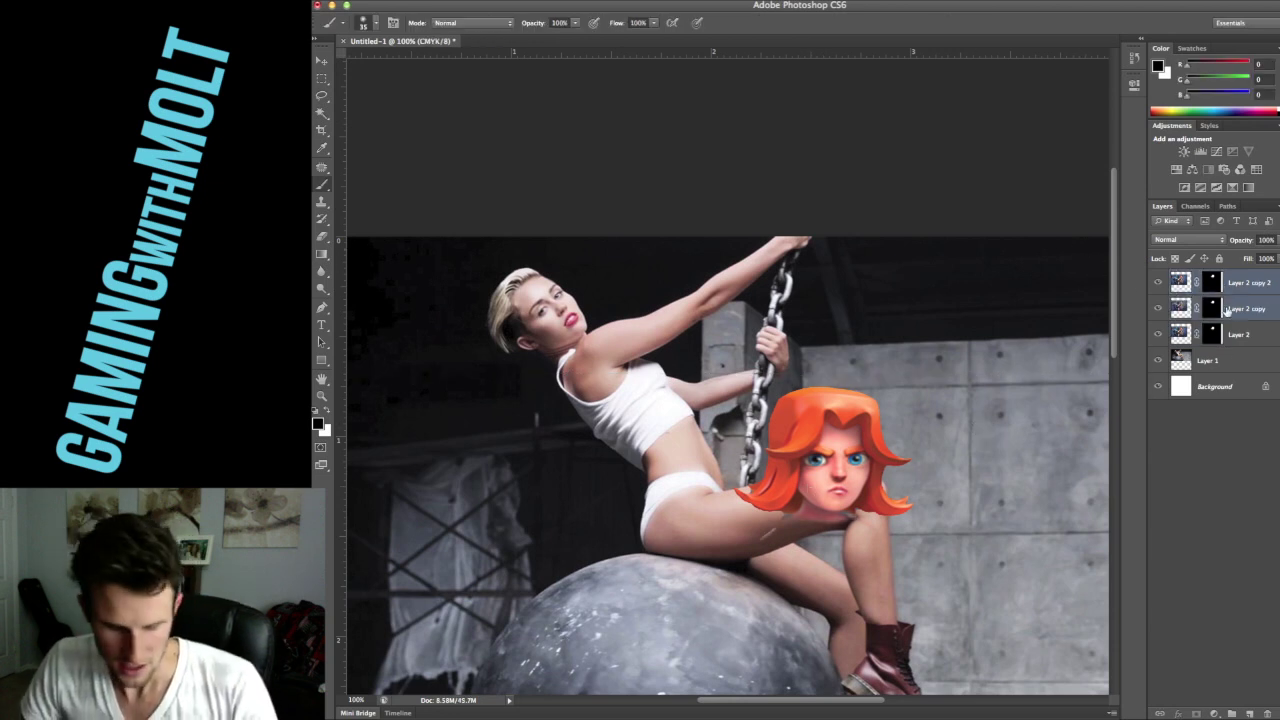
pyautogui.hotkey('ctrl', 'e')
pyautogui.click(1159, 309)
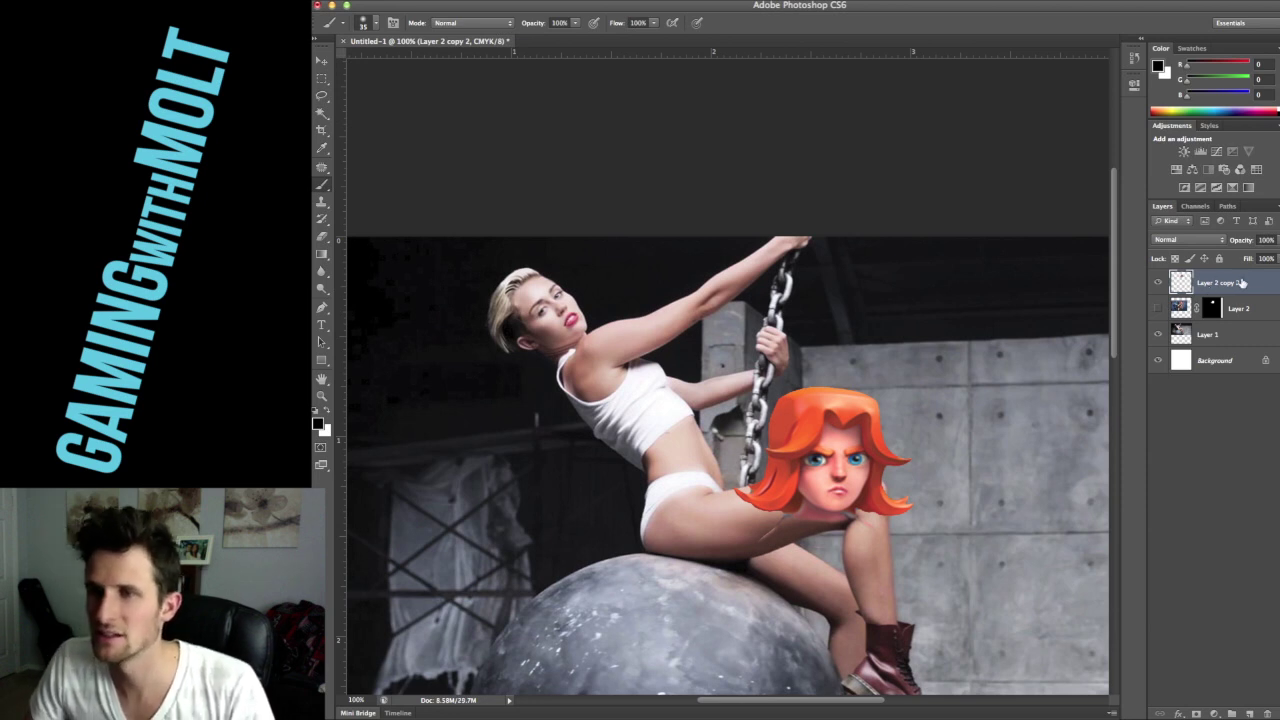
# Crop the document to its existing canvas bounds, deleting the layer pixels that extend outside it
pyautogui.hotkey('ctrl', 't')
pyautogui.press('Escape')
pyautogui.press('super+minus')
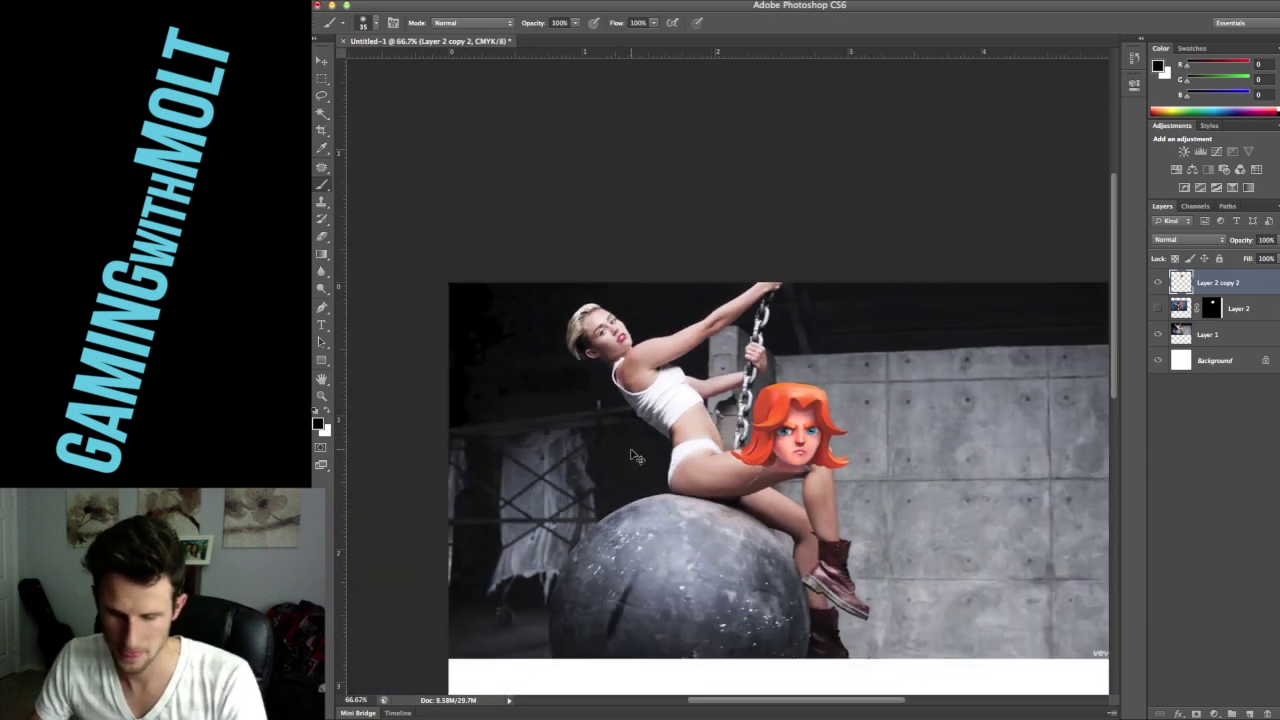
pyautogui.hotkey('ctrl', '-')
pyautogui.press('c')
pyautogui.press('Return')
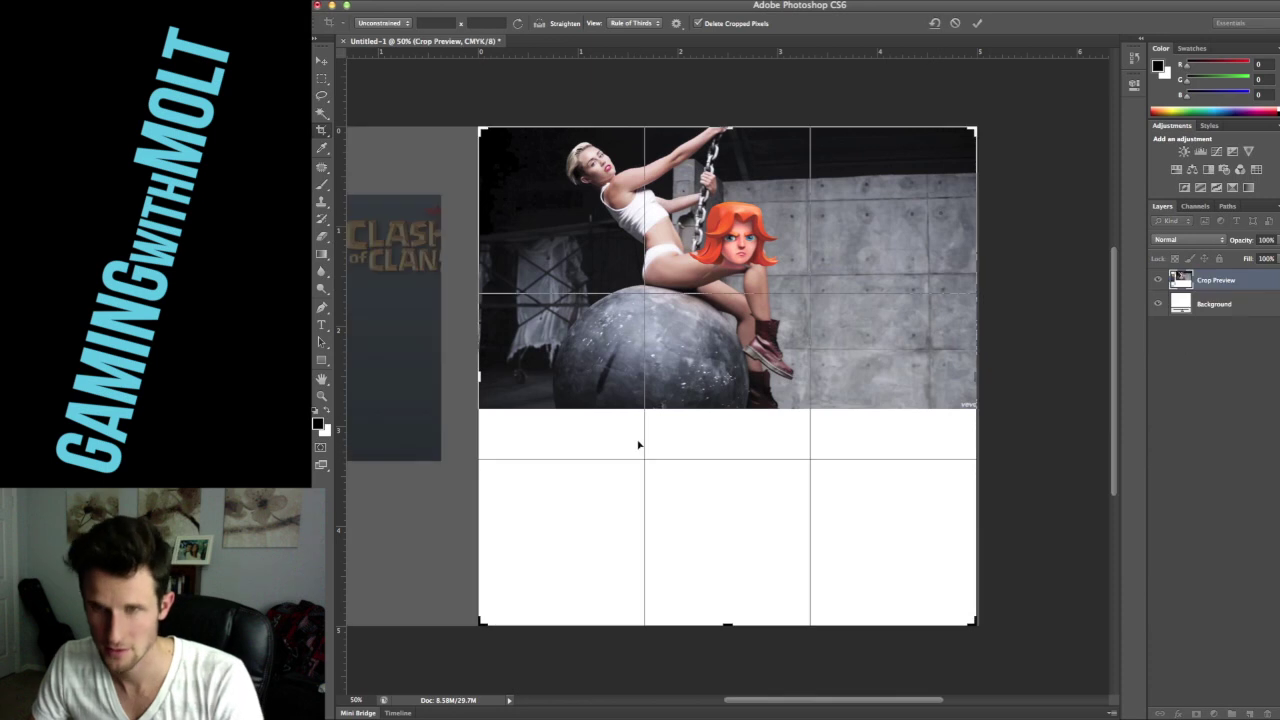
pyautogui.press('Return')
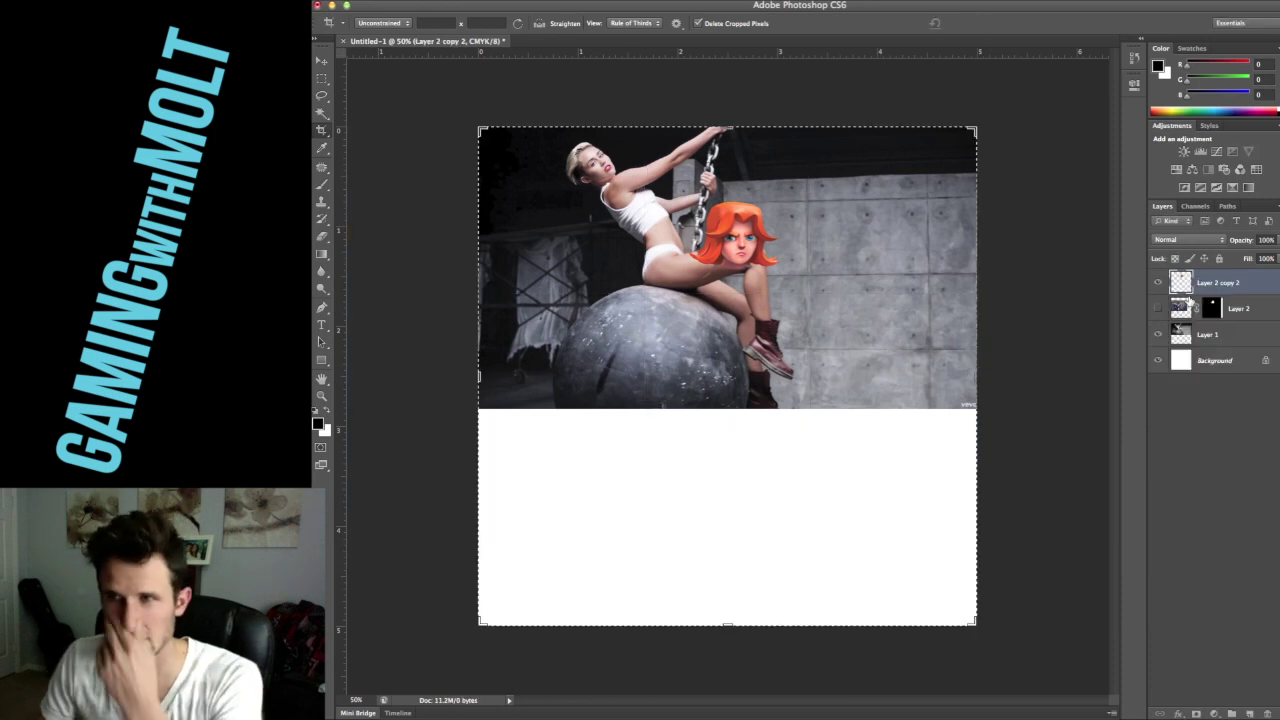
pyautogui.press('Return')
pyautogui.press('v')
# Scale the cut-out head to about 90.6%, rotate it about 48° counter-clockwise, and place it over the woman's head
pyautogui.hotkey('ctrl', 't')
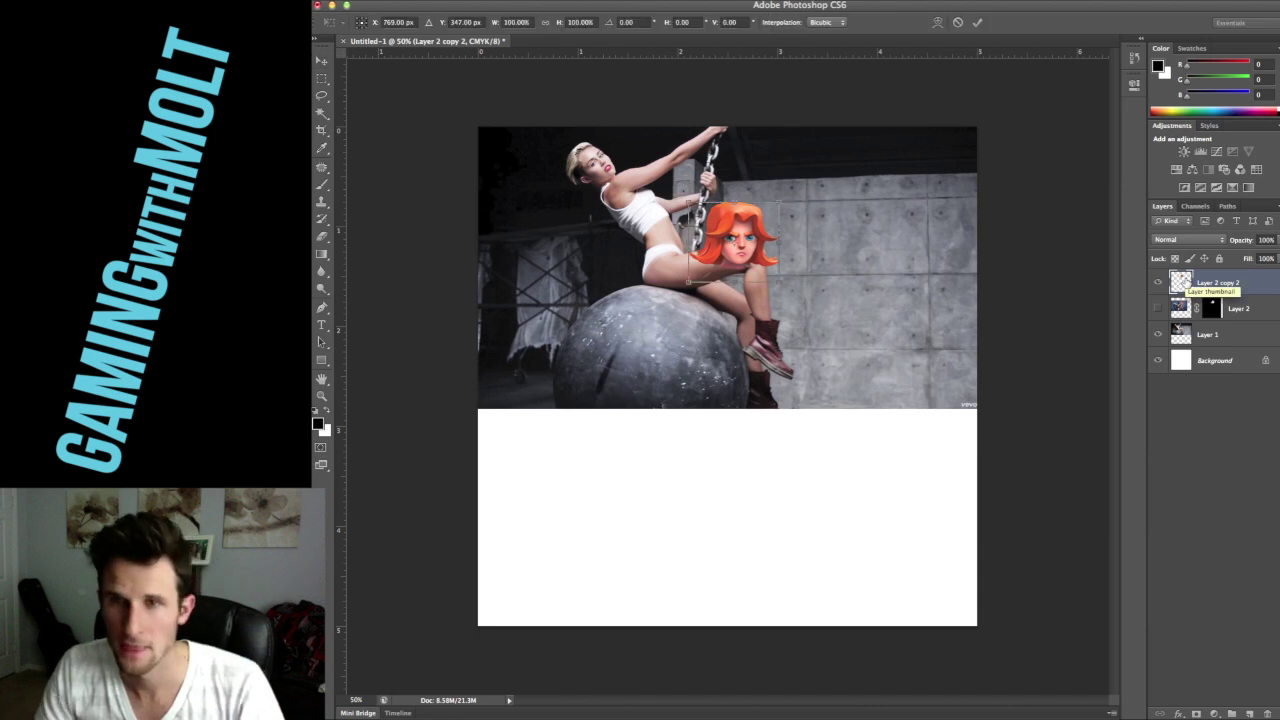
pyautogui.hotkey('ctrl', '-')
pyautogui.hotkey('ctrl', '0')
pyautogui.press('super+plus')
pyautogui.press('super+plus')
pyautogui.moveTo(781, 248); pyautogui.dragTo(808, 423)
pyautogui.press('super+plus')
pyautogui.moveTo(811, 303); pyautogui.dragTo(907, 463)
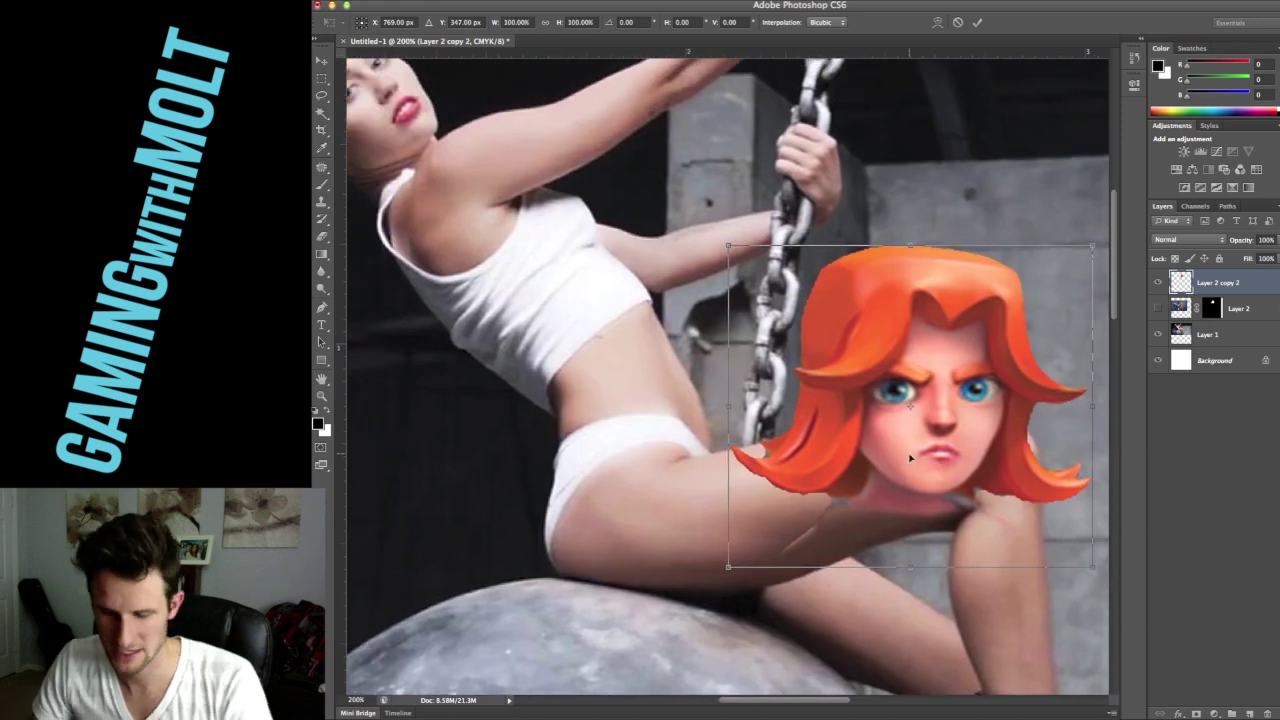
pyautogui.hotkey('ctrl', '-')
pyautogui.moveTo(918, 298); pyautogui.dragTo(824, 322)
pyautogui.moveTo(829, 370); pyautogui.dragTo(552, 221)
pyautogui.moveTo(568, 157)
pyautogui.mouseDown()
pyautogui.moveTo(567, 119)
pyautogui.moveTo(551, 140)
pyautogui.mouseUp()
pyautogui.moveTo(547, 174); pyautogui.dragTo(538, 121)
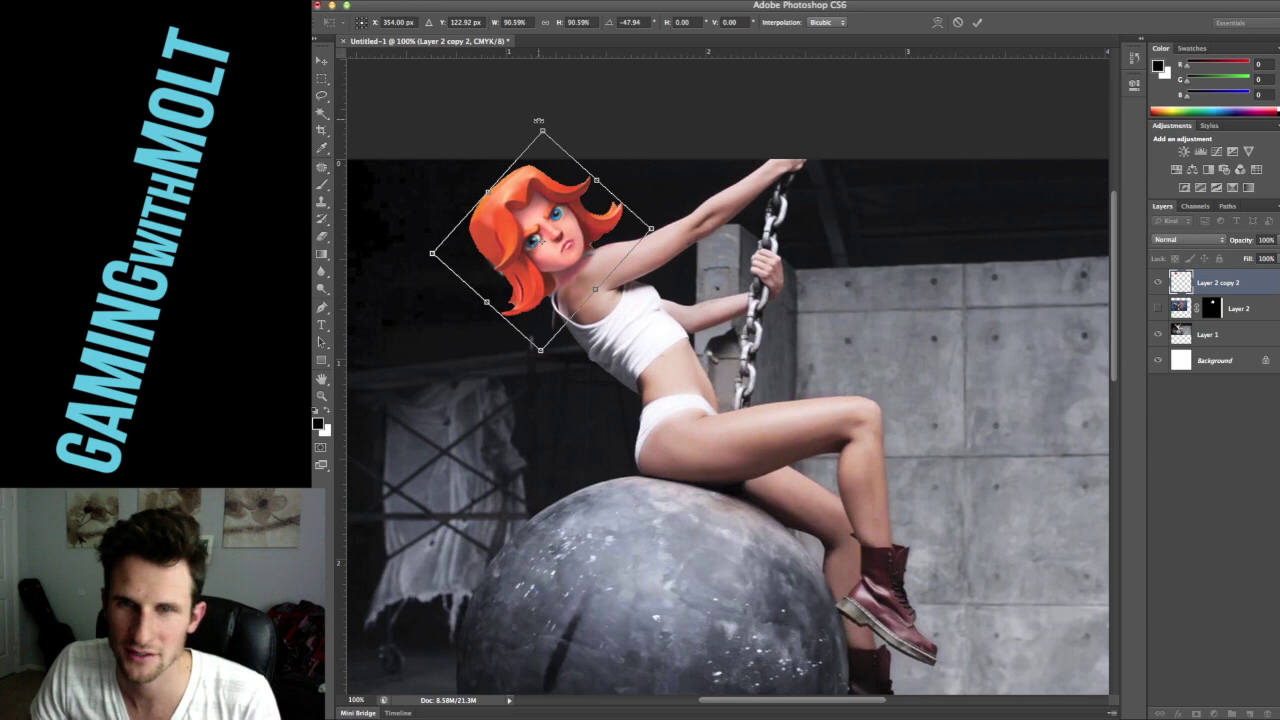
pyautogui.press('Return')
pyautogui.moveTo(561, 231); pyautogui.dragTo(563, 226)
# Add a new layer directly above Layer 1 and paint black around the hair to cover remnants beside the head
pyautogui.press('super+plus')
pyautogui.press('super+plus')
pyautogui.moveTo(691, 409); pyautogui.dragTo(1092, 632)
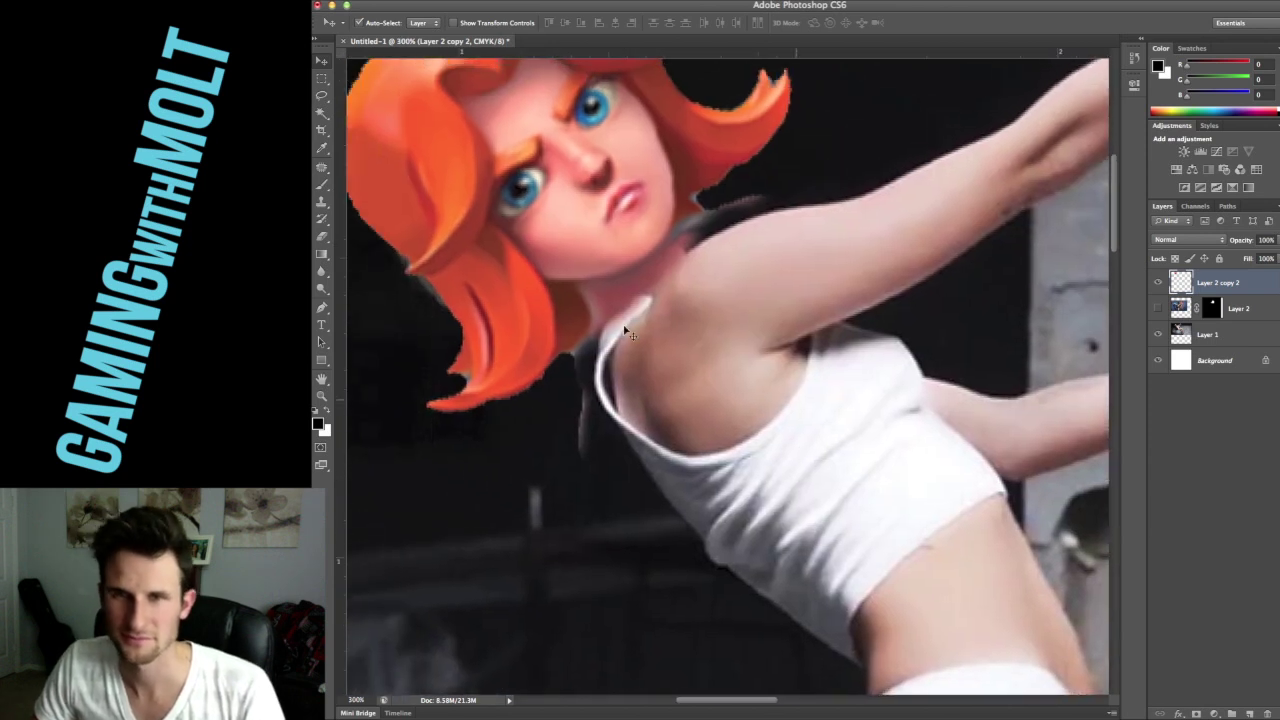
pyautogui.moveTo(587, 331); pyautogui.dragTo(737, 395)
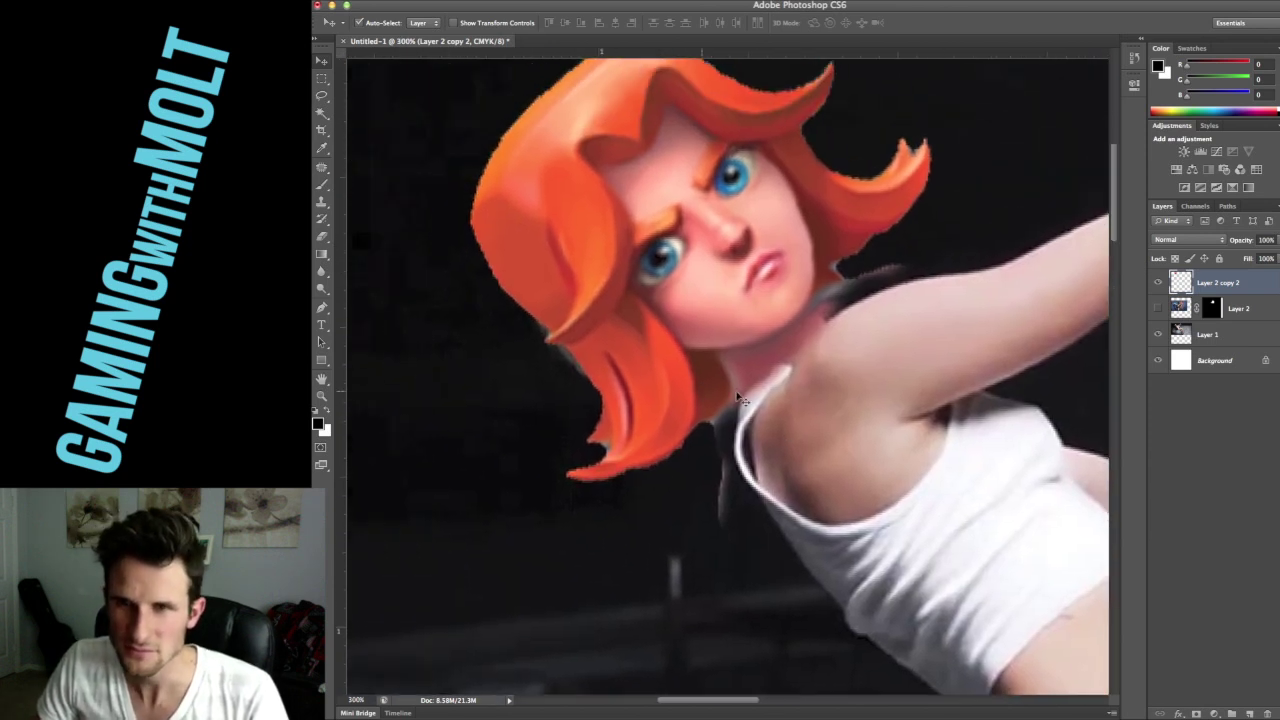
pyautogui.click(1240, 335)
pyautogui.click(1249, 713)
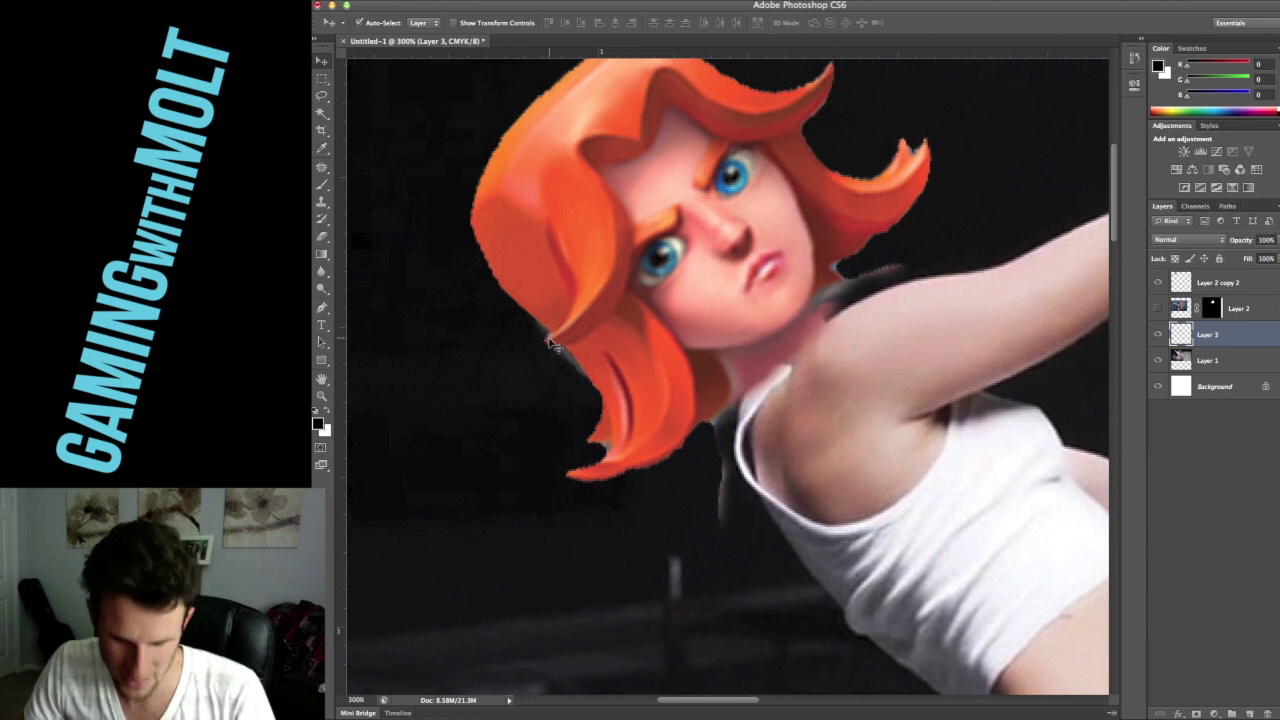
pyautogui.press('b')
pyautogui.moveTo(543, 341)
pyautogui.mouseDown()
pyautogui.moveTo(534, 346)
pyautogui.moveTo(635, 357)
pyautogui.mouseUp()
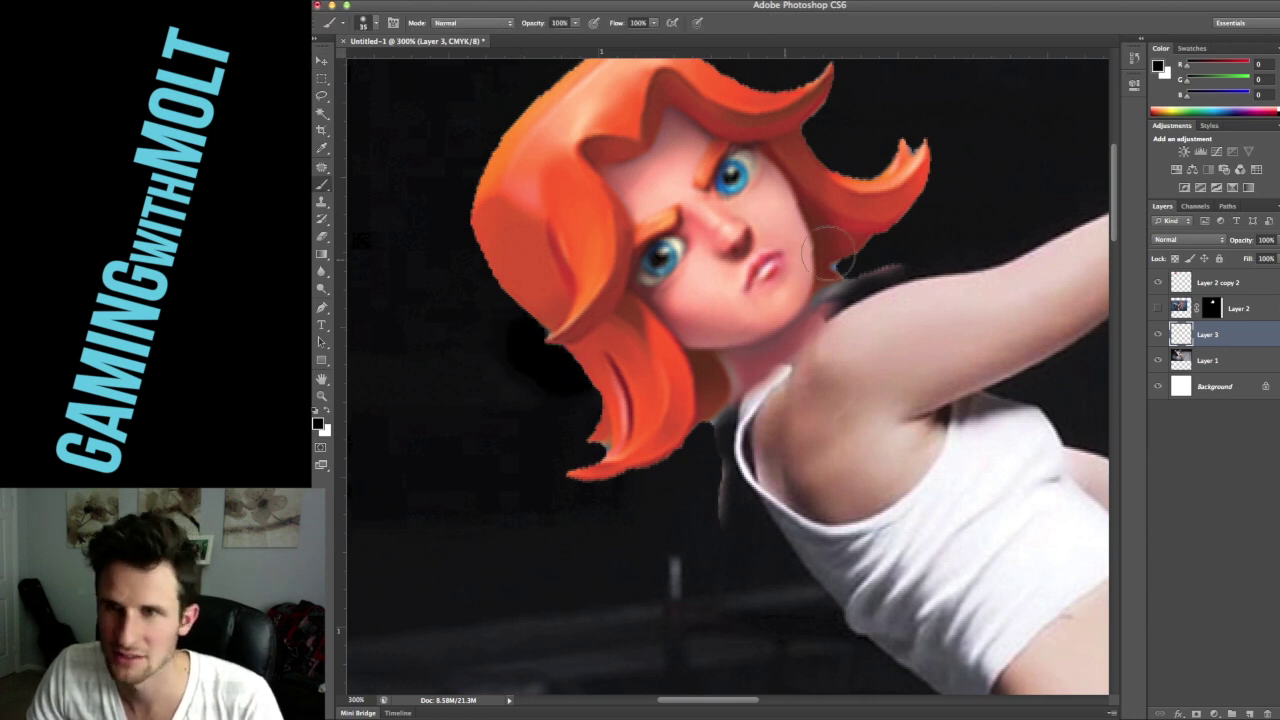
pyautogui.moveTo(826, 262); pyautogui.dragTo(860, 262)
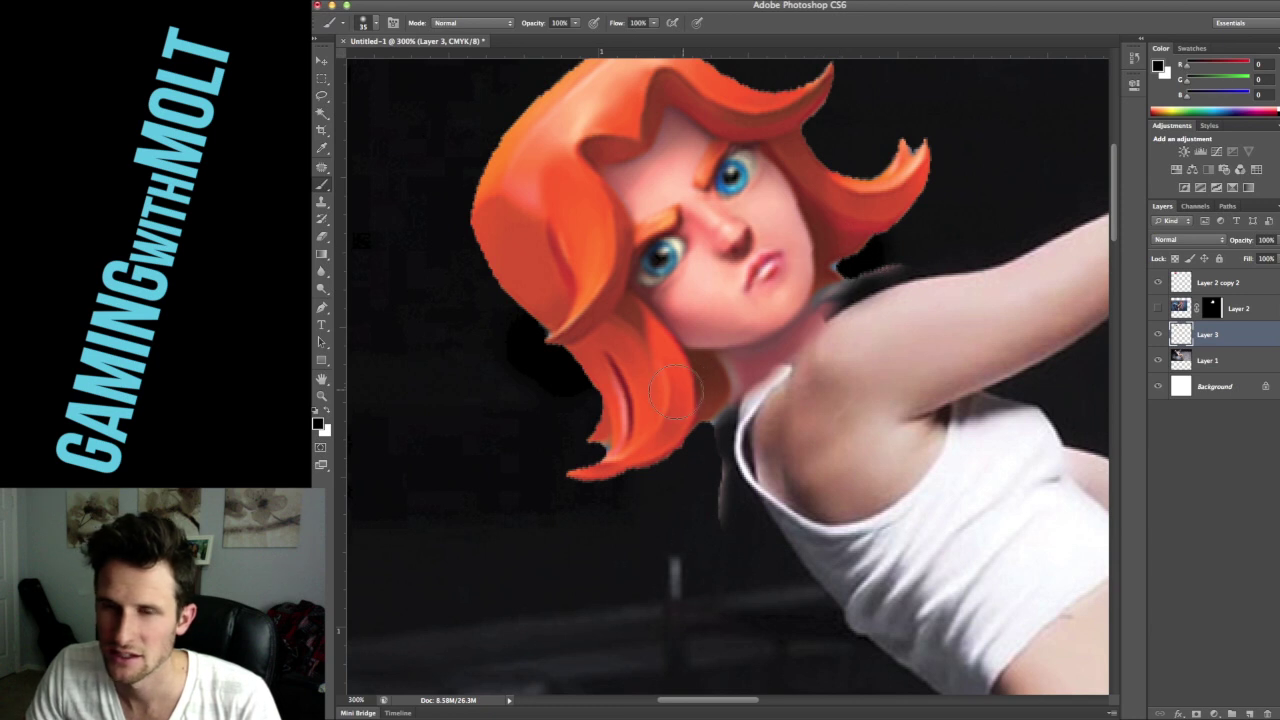
pyautogui.moveTo(578, 461); pyautogui.dragTo(592, 452)
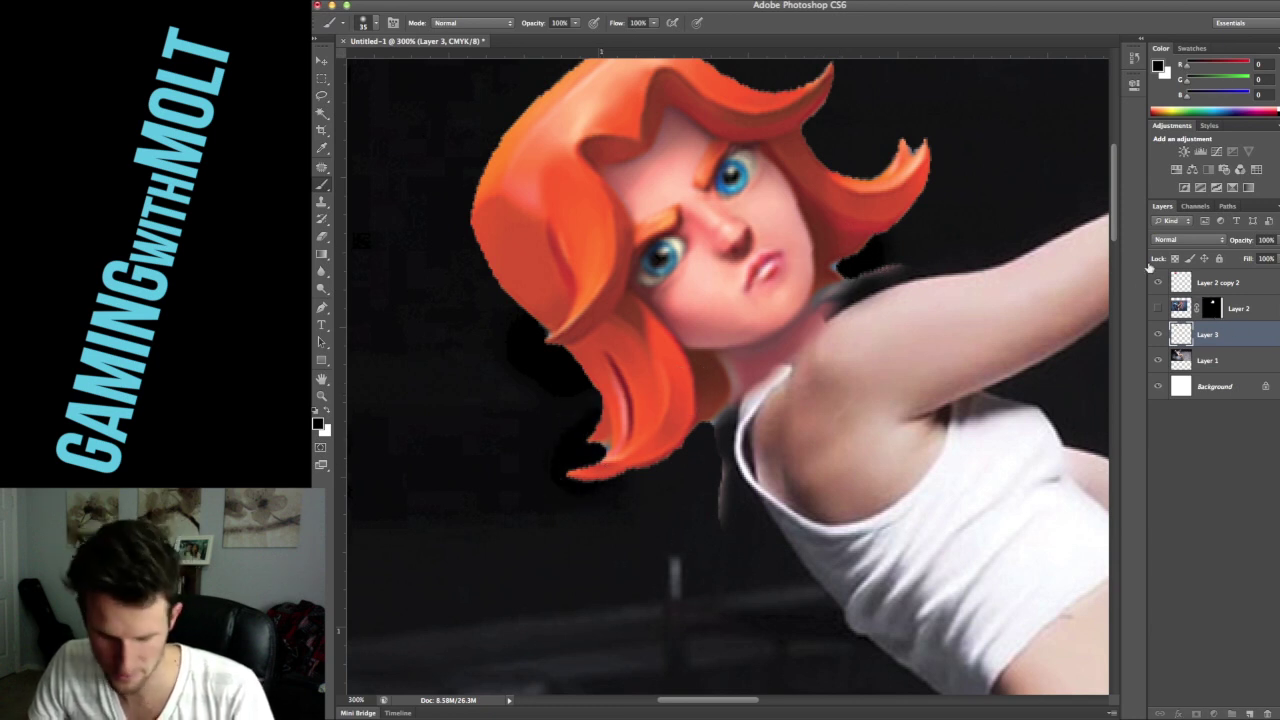
# Erase the stray leftover edges around the neck and shoulders on the merged head layer, Layer 2 copy 2
pyautogui.click(1206, 301)
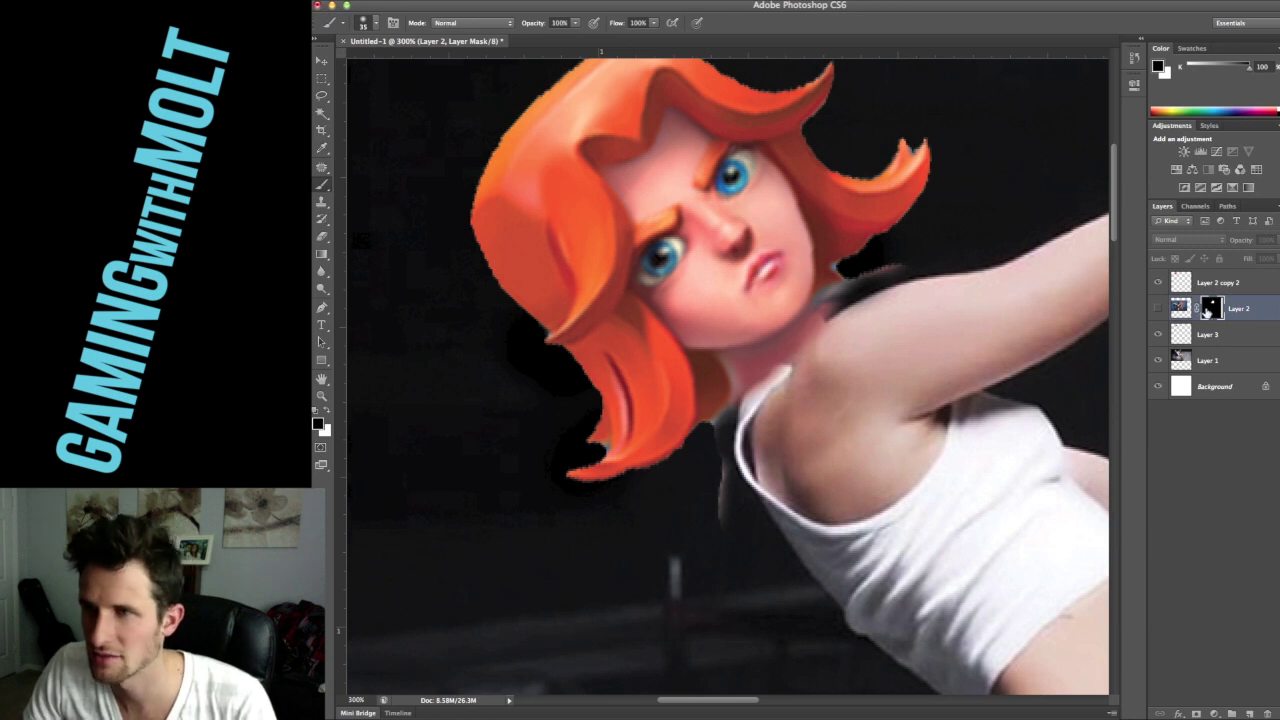
pyautogui.click(1206, 287)
pyautogui.press('e')
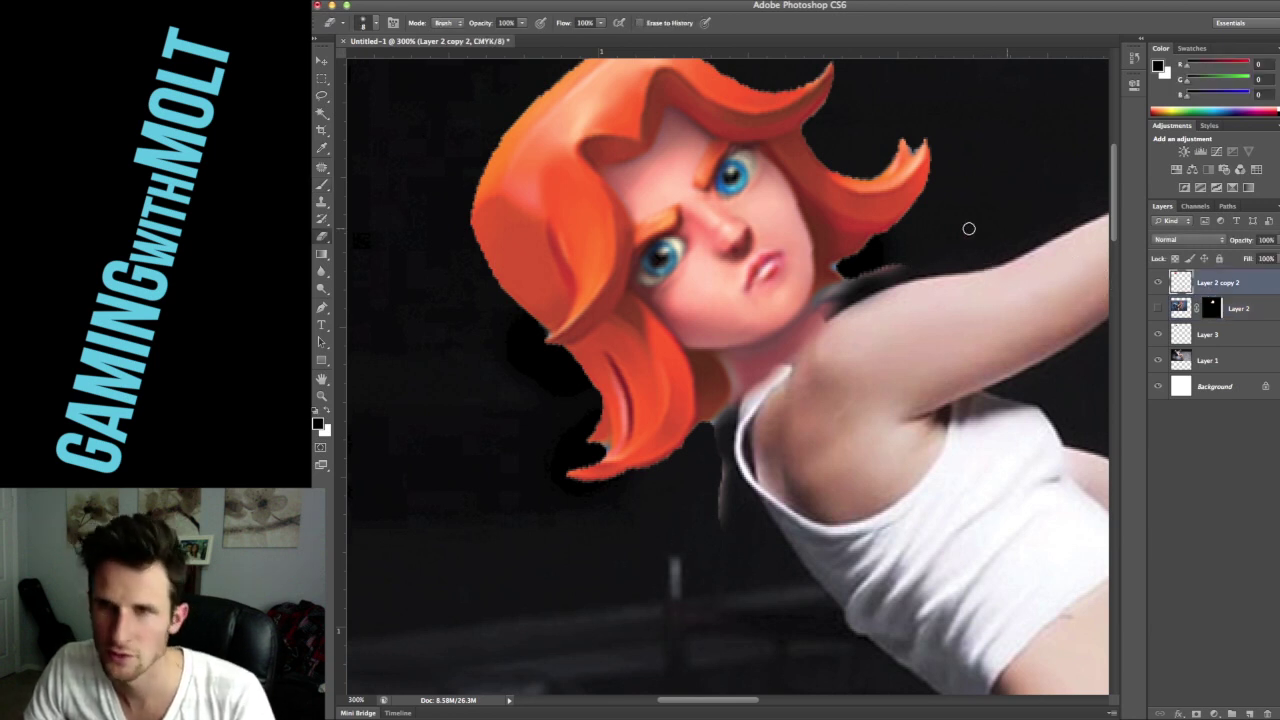
pyautogui.moveTo(903, 268); pyautogui.dragTo(826, 294)
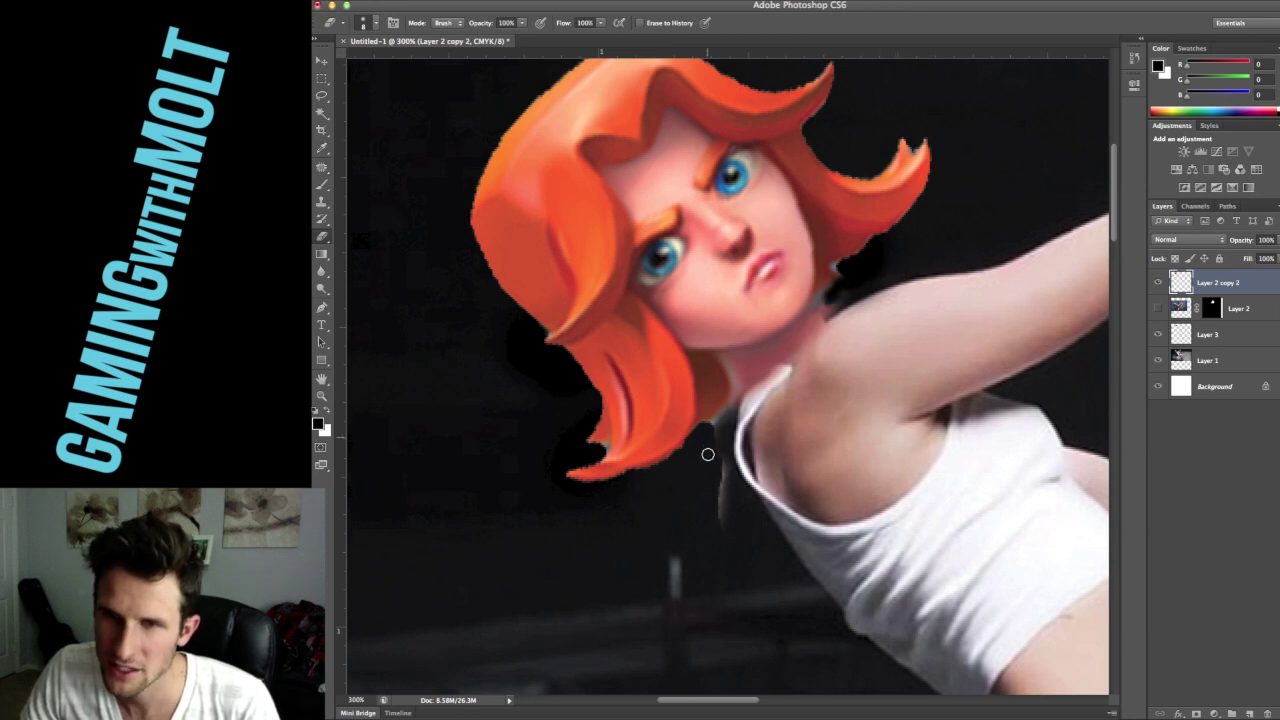
pyautogui.moveTo(729, 412); pyautogui.dragTo(704, 431)
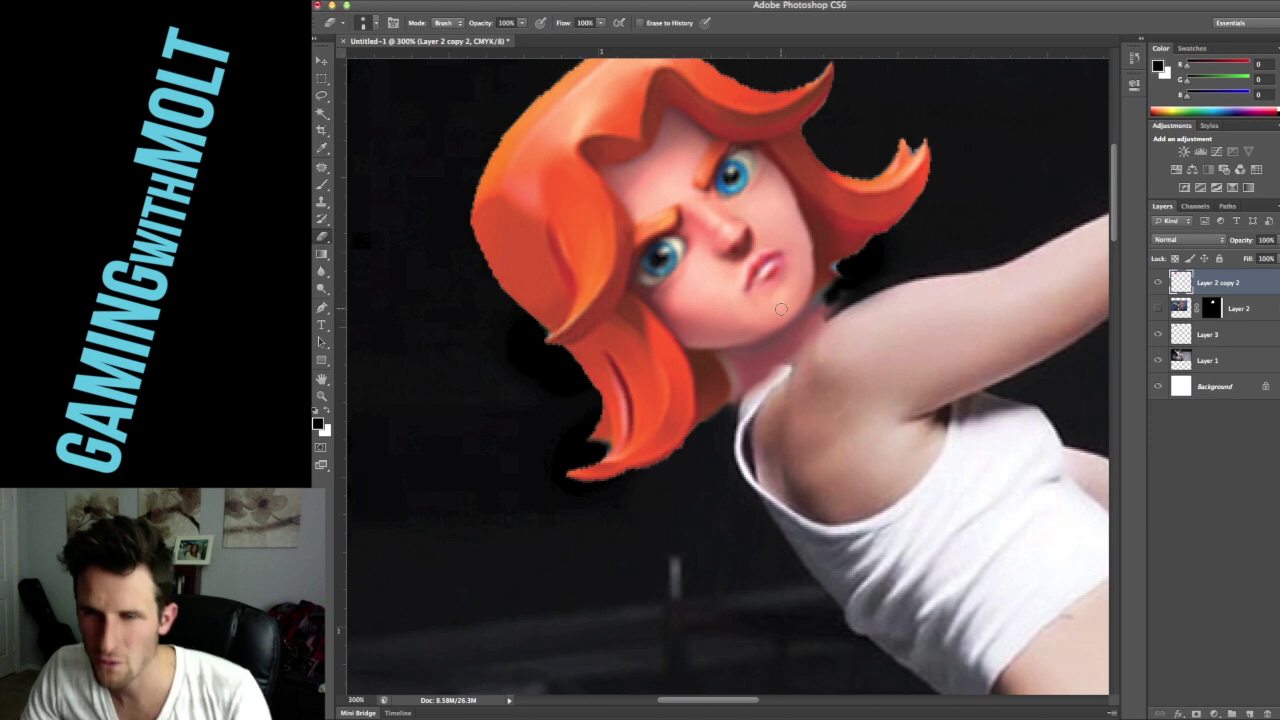
# Nudge the head slightly up and left, and rotate it about 2.5° counter-clockwise
pyautogui.press('v')
pyautogui.moveTo(781, 309)
pyautogui.mouseDown()
pyautogui.moveTo(731, 259)
pyautogui.moveTo(693, 247)
pyautogui.moveTo(776, 295)
pyautogui.mouseUp()
pyautogui.hotkey('ctrl', 't')
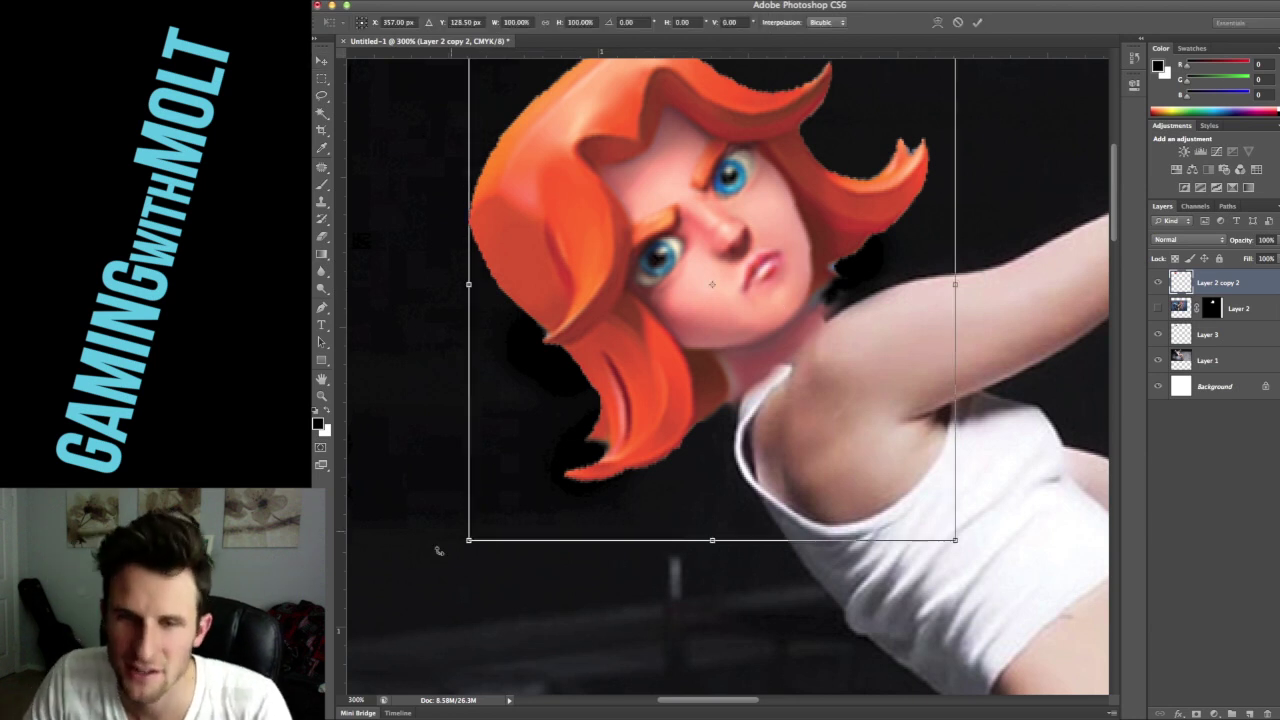
pyautogui.moveTo(457, 562); pyautogui.dragTo(468, 573)
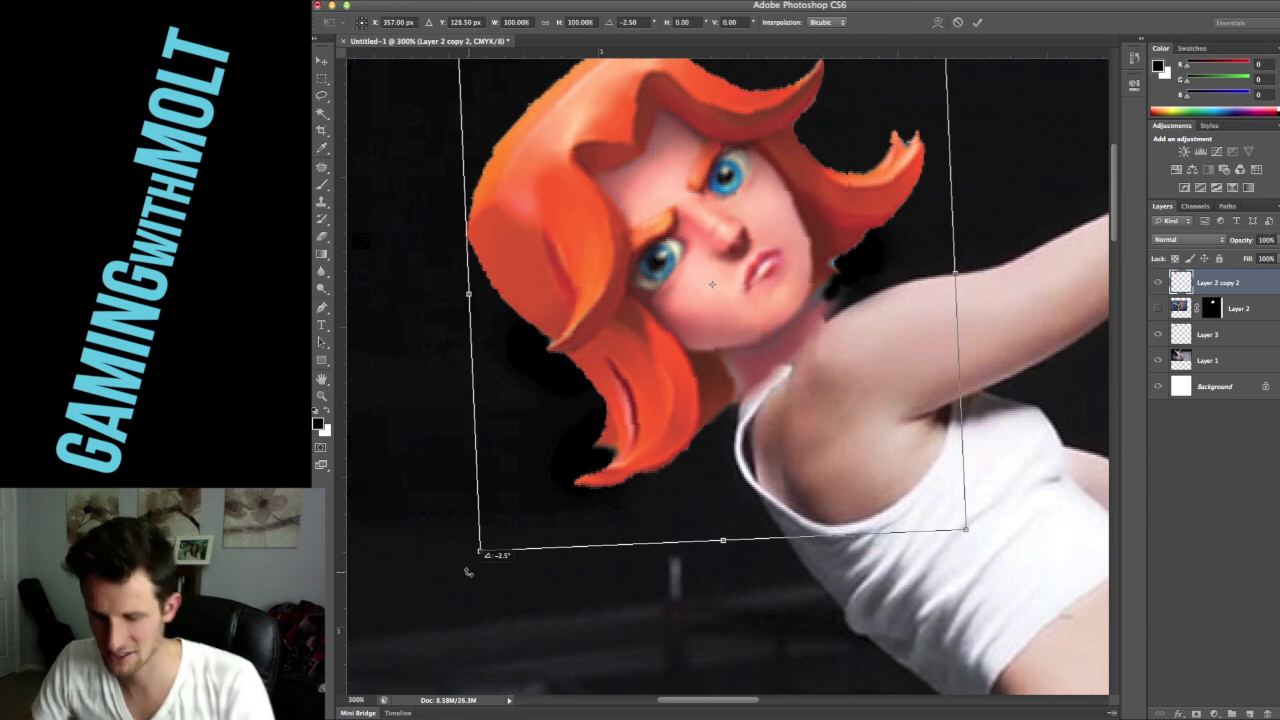
pyautogui.press('Return')
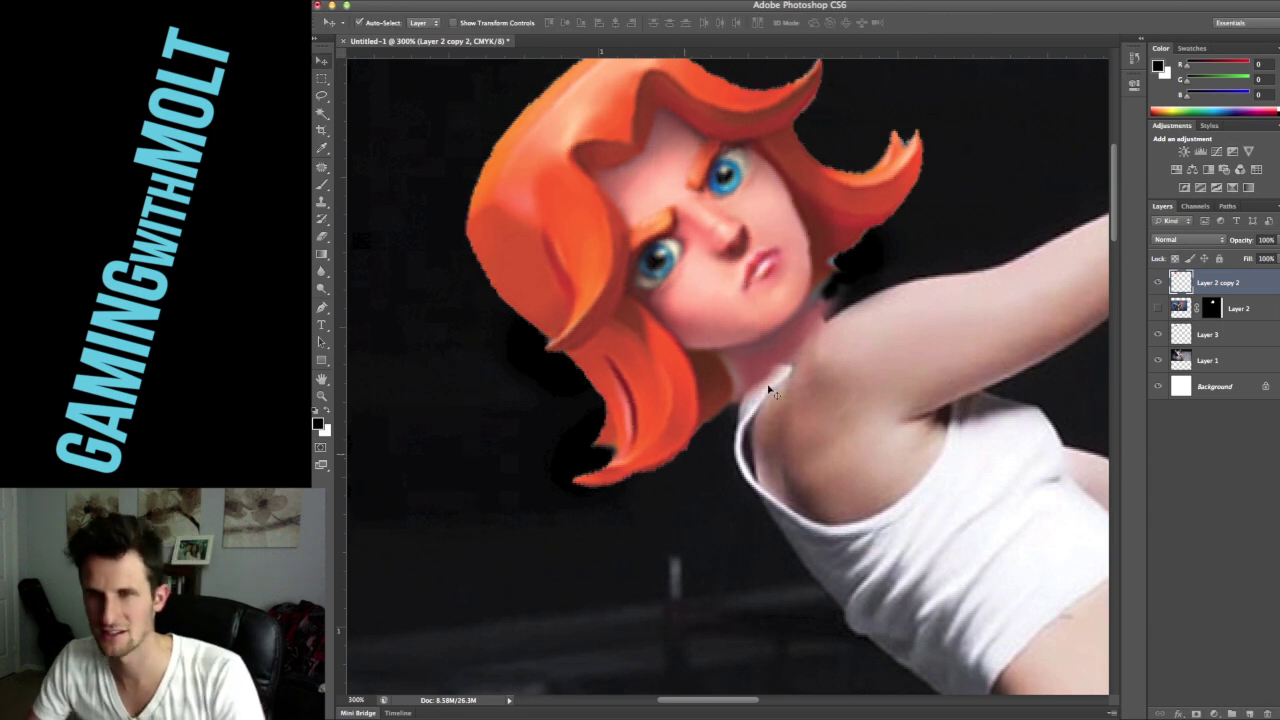
# Add a Hue/Saturation adjustment with saturation -46 and lightness +39, and clip it to the head layer
pyautogui.click(1192, 169)
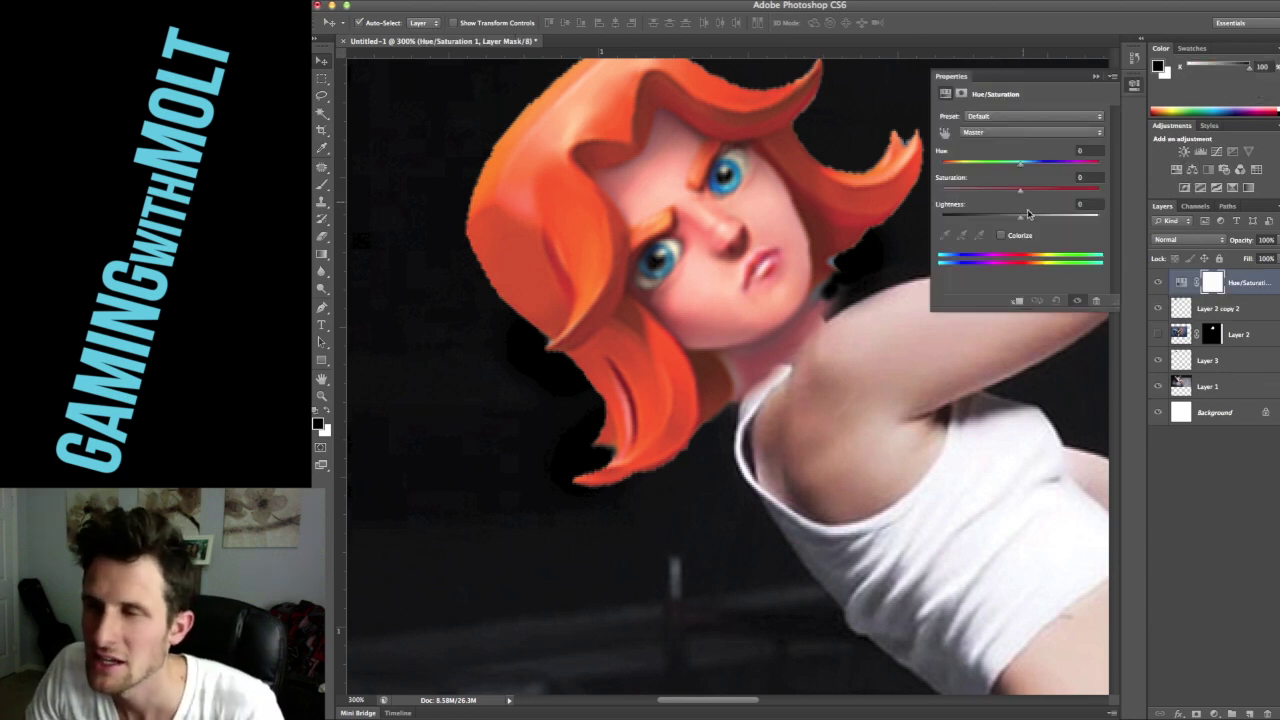
pyautogui.moveTo(1022, 221); pyautogui.dragTo(1030, 221)
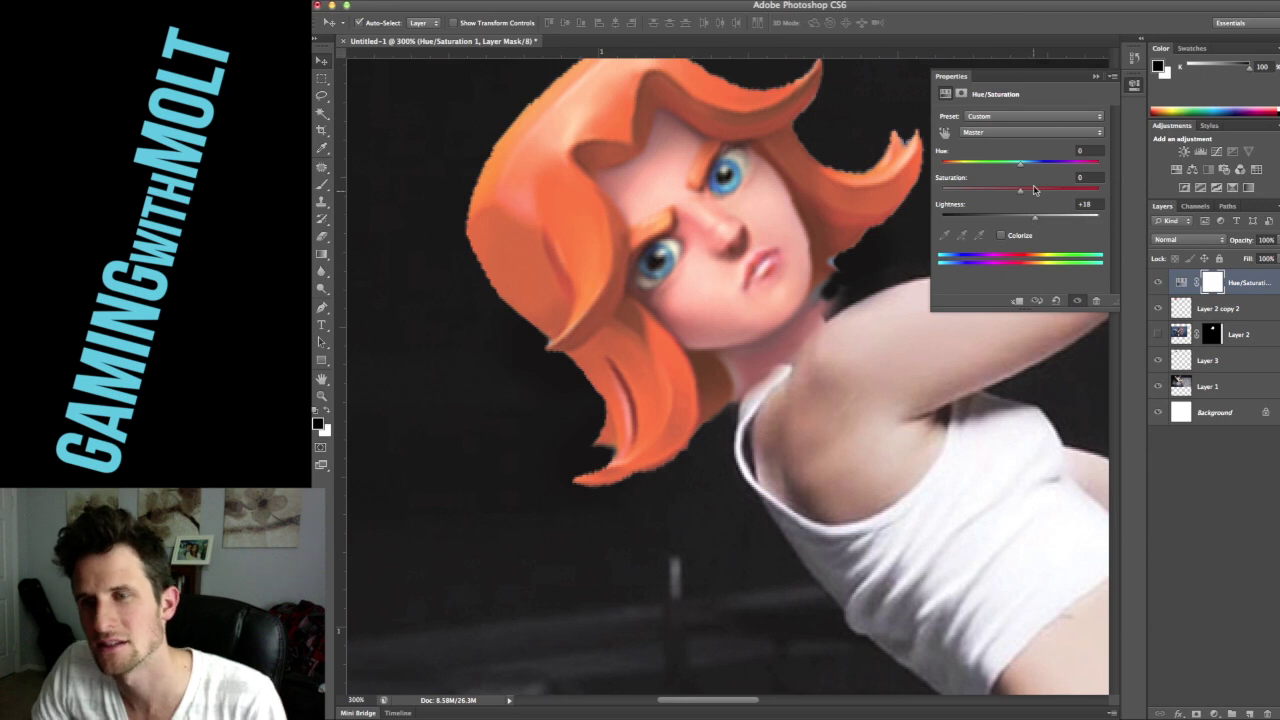
pyautogui.moveTo(1036, 193); pyautogui.dragTo(995, 194)
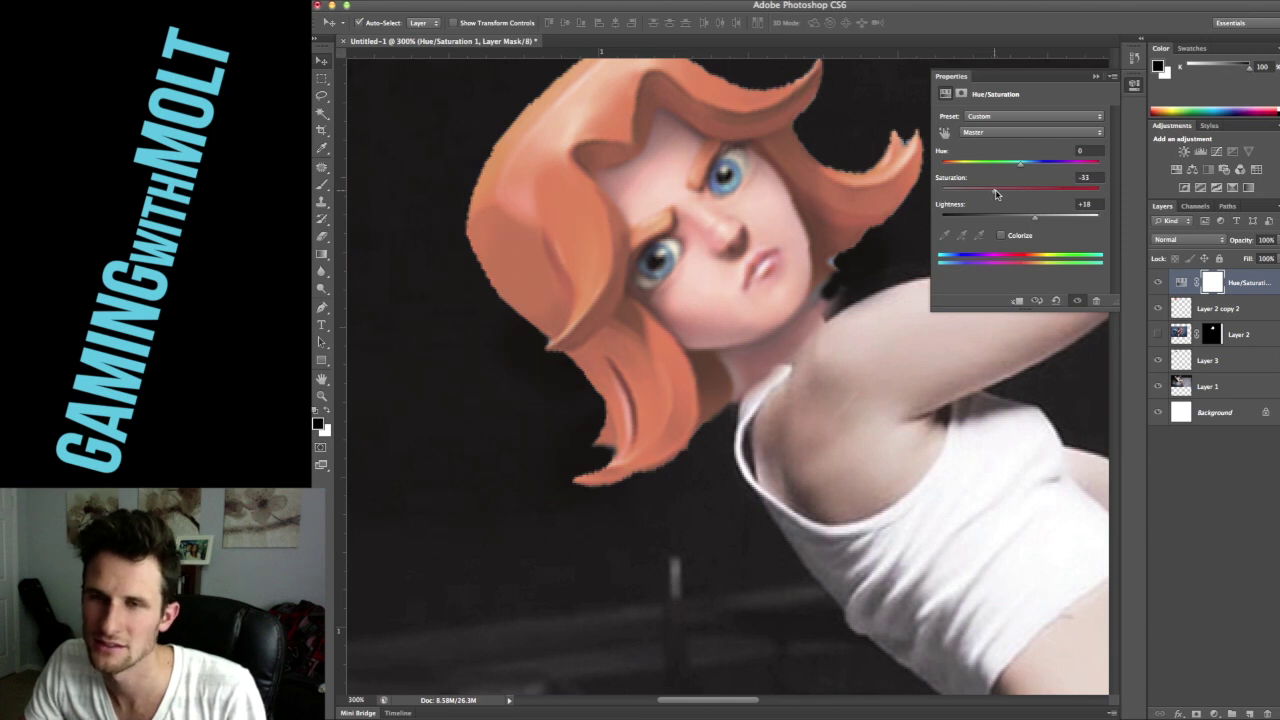
pyautogui.moveTo(1036, 221); pyautogui.dragTo(1050, 221)
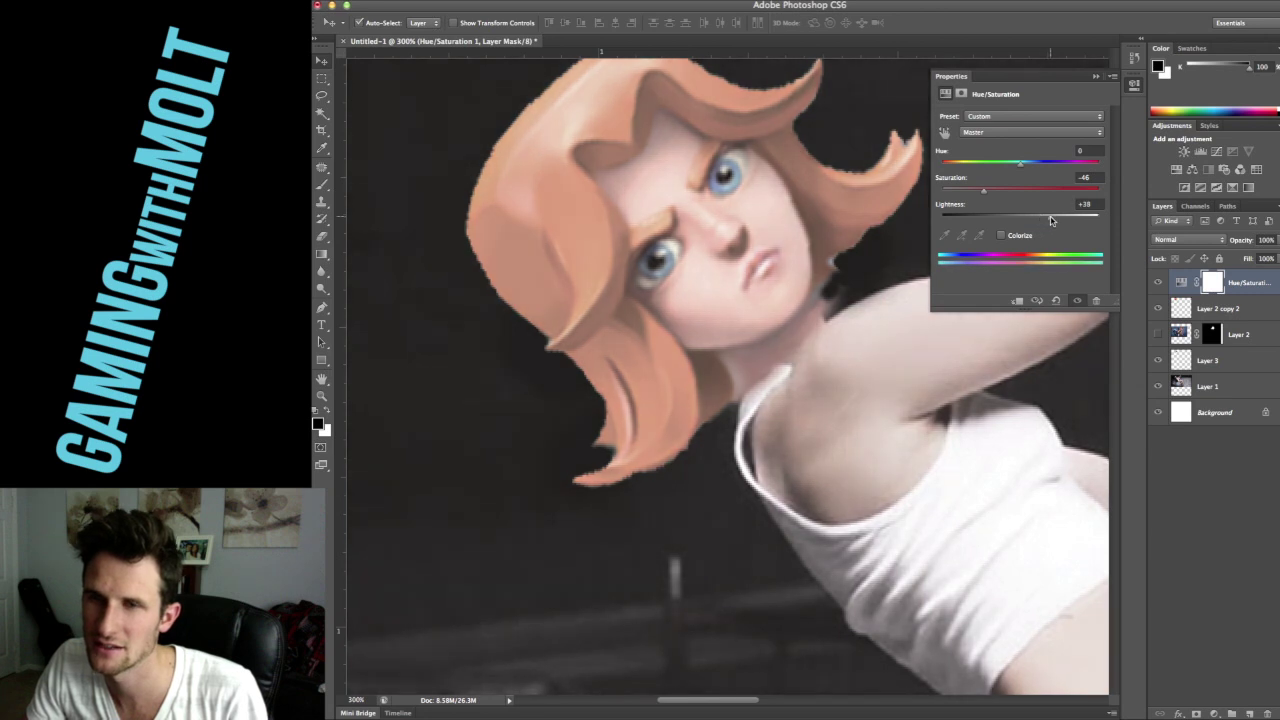
pyautogui.click(1096, 76)
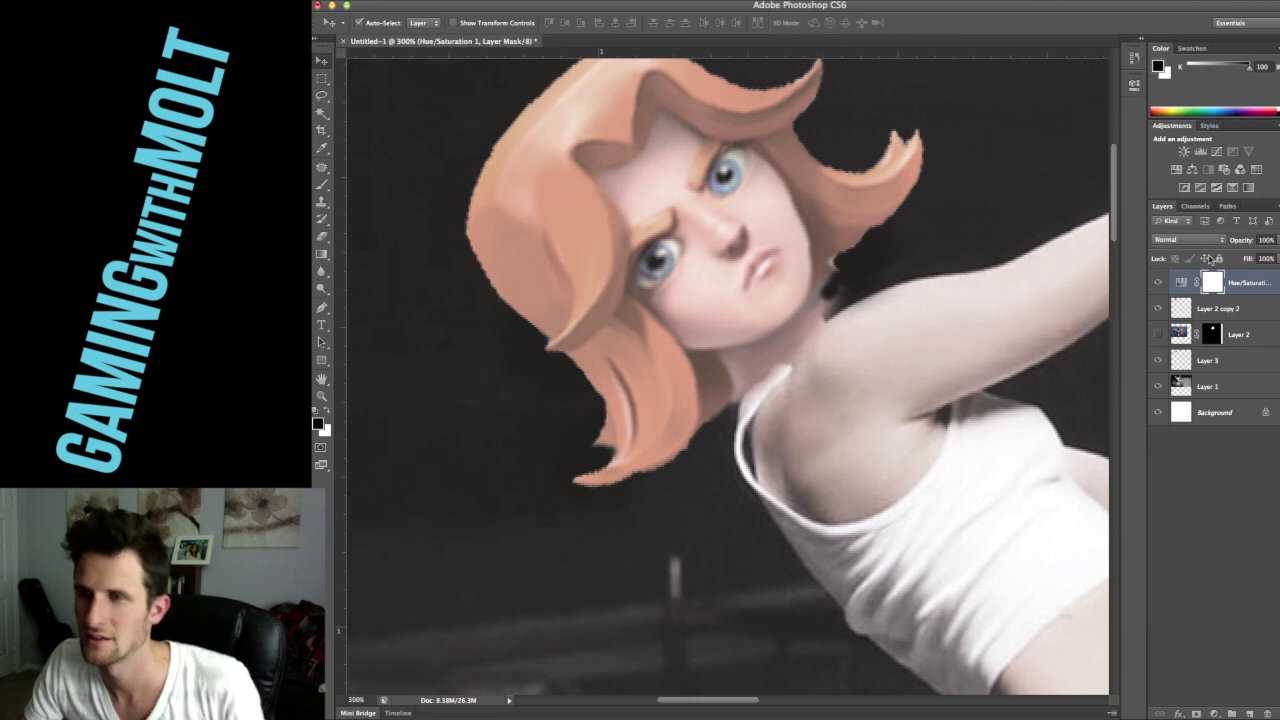
pyautogui.keyDown('alt'); pyautogui.click(1239, 298); pyautogui.keyUp('alt')
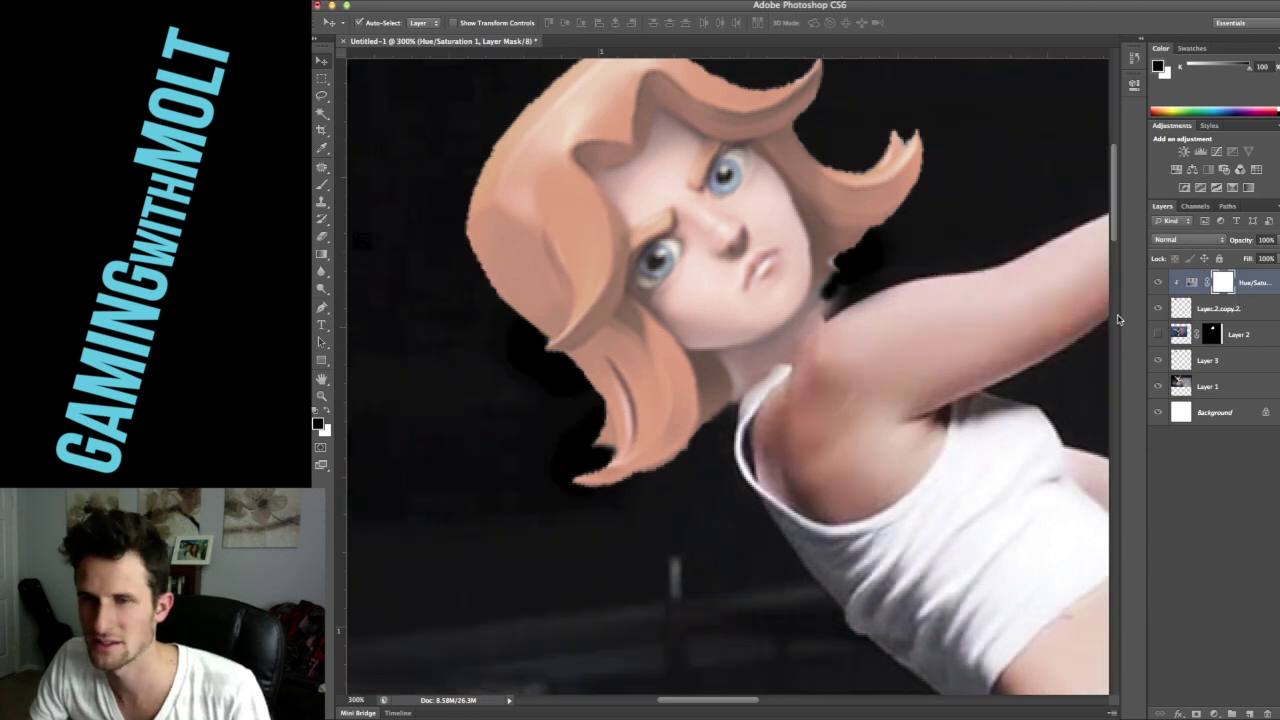
# Readjust the clipped Hue/Saturation layer to saturation -18 and lightness +26
pyautogui.doubleClick(1191, 284)
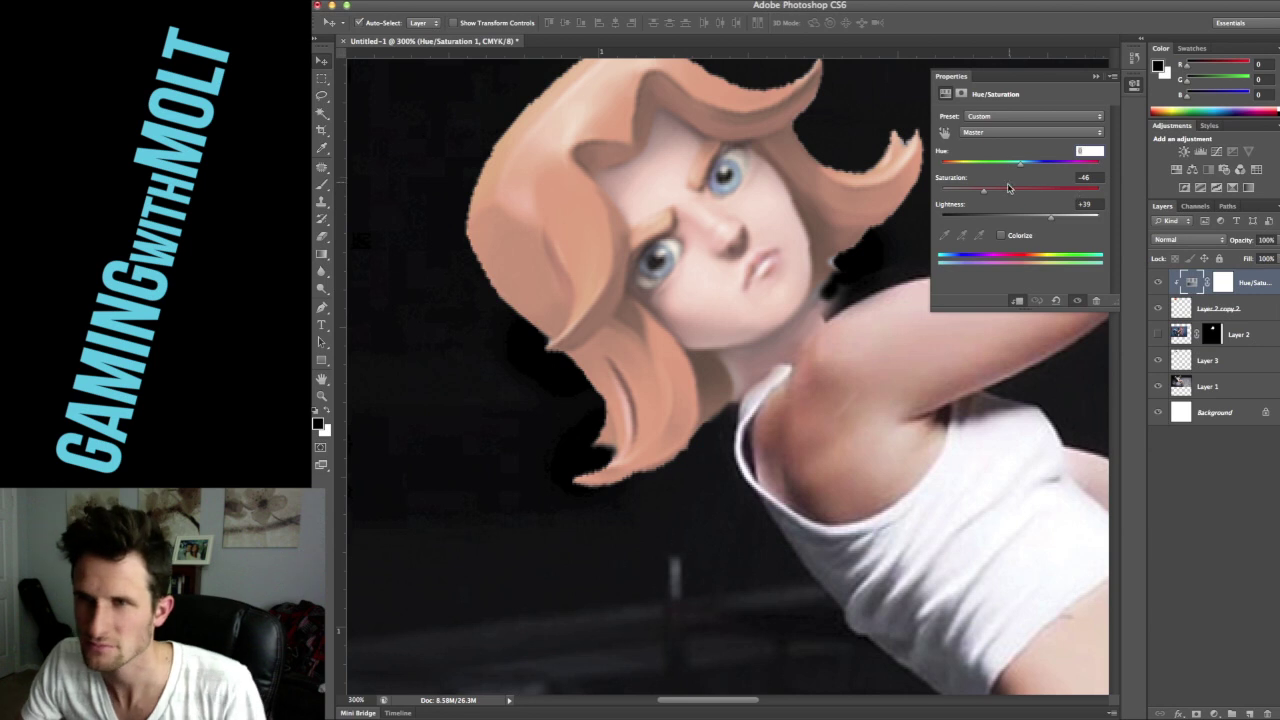
pyautogui.moveTo(1055, 221); pyautogui.dragTo(1043, 223)
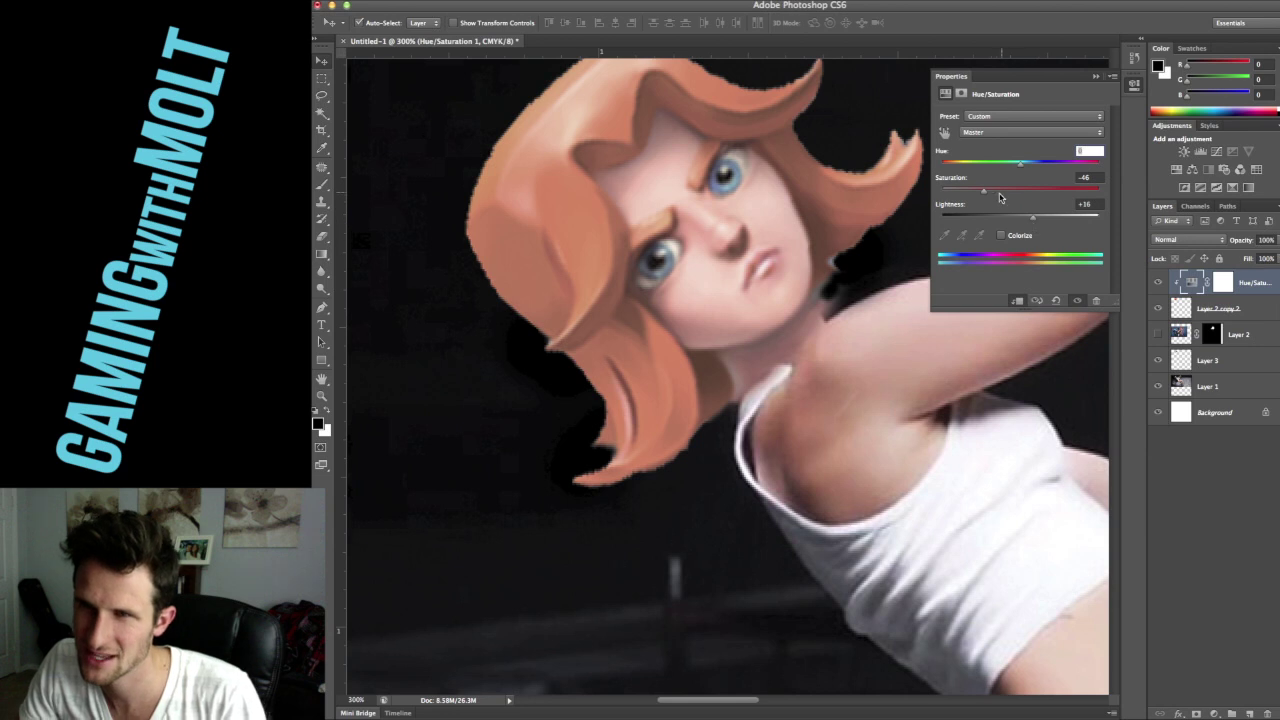
pyautogui.moveTo(985, 197); pyautogui.dragTo(997, 194)
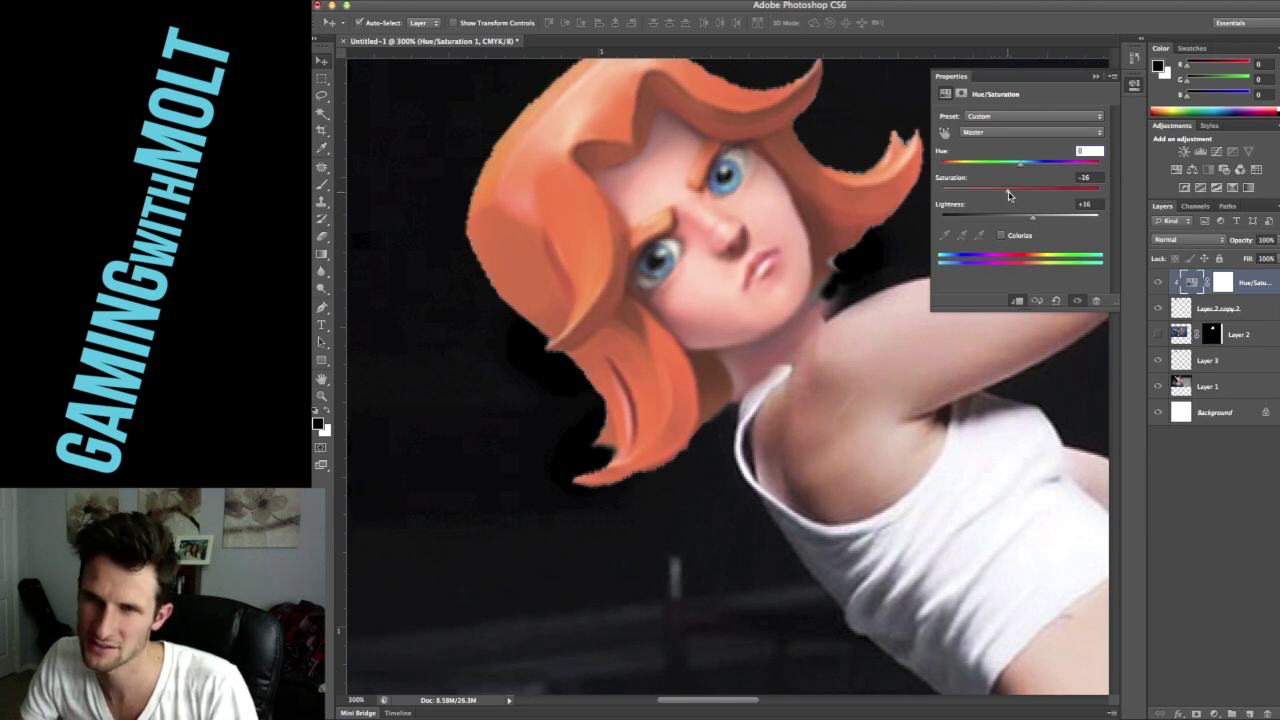
pyautogui.moveTo(1036, 223); pyautogui.dragTo(1042, 220)
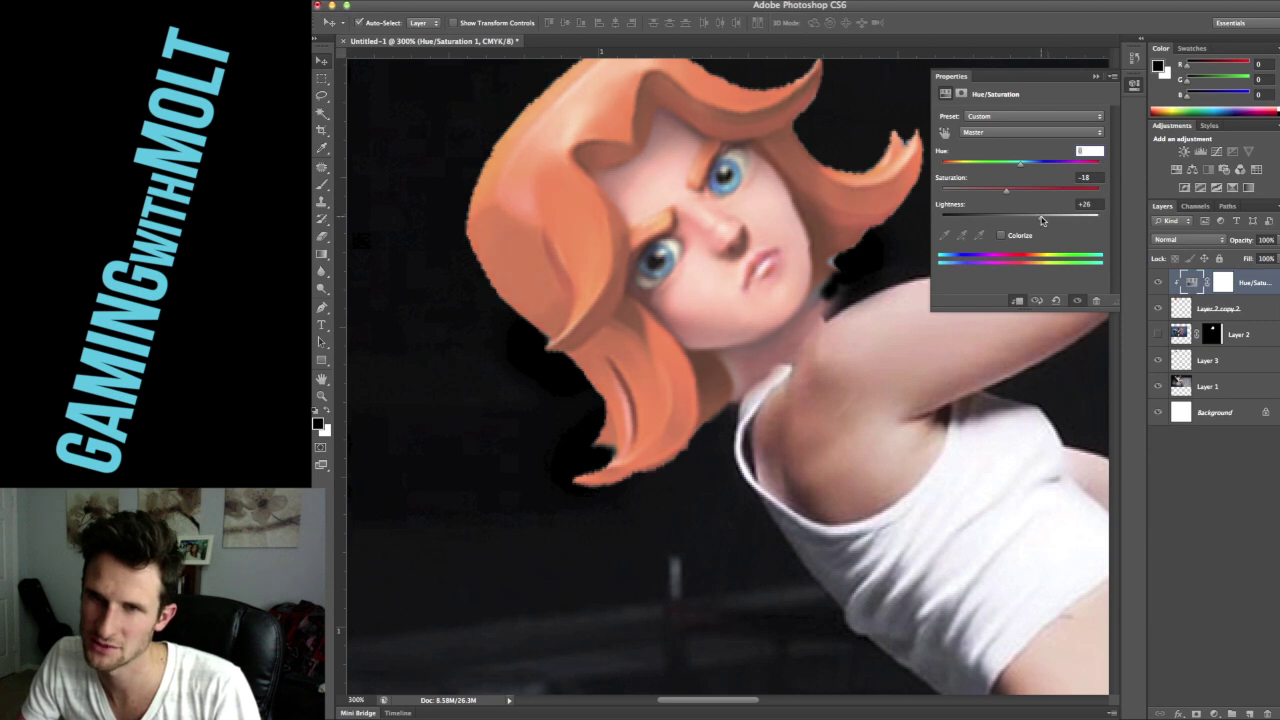
# Paint black over the hair on the clipped Hue/Saturation layer's mask to exclude it from the adjustment
pyautogui.click(1221, 285)
pyautogui.press('b')
pyautogui.moveTo(720, 262)
pyautogui.mouseDown()
pyautogui.moveTo(653, 276)
pyautogui.moveTo(611, 225)
pyautogui.moveTo(577, 265)
pyautogui.moveTo(615, 375)
pyautogui.moveTo(589, 478)
pyautogui.moveTo(666, 444)
pyautogui.moveTo(663, 418)
pyautogui.moveTo(698, 397)
pyautogui.moveTo(608, 355)
pyautogui.moveTo(563, 358)
pyautogui.moveTo(461, 196)
pyautogui.moveTo(498, 258)
pyautogui.moveTo(552, 296)
pyautogui.moveTo(554, 214)
pyautogui.moveTo(601, 311)
pyautogui.moveTo(610, 278)
pyautogui.moveTo(565, 160)
pyautogui.moveTo(540, 142)
pyautogui.moveTo(569, 124)
pyautogui.moveTo(570, 238)
pyautogui.mouseUp()
pyautogui.press('super+z')
pyautogui.moveTo(594, 172)
pyautogui.mouseDown()
pyautogui.moveTo(620, 208)
pyautogui.moveTo(770, 173)
pyautogui.moveTo(735, 220)
pyautogui.moveTo(787, 226)
pyautogui.moveTo(878, 292)
pyautogui.moveTo(832, 347)
pyautogui.moveTo(834, 312)
pyautogui.moveTo(802, 272)
pyautogui.moveTo(749, 260)
pyautogui.moveTo(713, 287)
pyautogui.moveTo(730, 229)
pyautogui.moveTo(662, 339)
pyautogui.moveTo(696, 258)
pyautogui.moveTo(553, 276)
pyautogui.moveTo(557, 341)
pyautogui.moveTo(642, 325)
pyautogui.moveTo(673, 372)
pyautogui.moveTo(730, 272)
pyautogui.moveTo(668, 302)
pyautogui.moveTo(735, 262)
pyautogui.moveTo(821, 258)
pyautogui.moveTo(834, 272)
pyautogui.moveTo(745, 377)
pyautogui.moveTo(733, 348)
pyautogui.moveTo(668, 481)
pyautogui.moveTo(687, 520)
pyautogui.mouseUp()
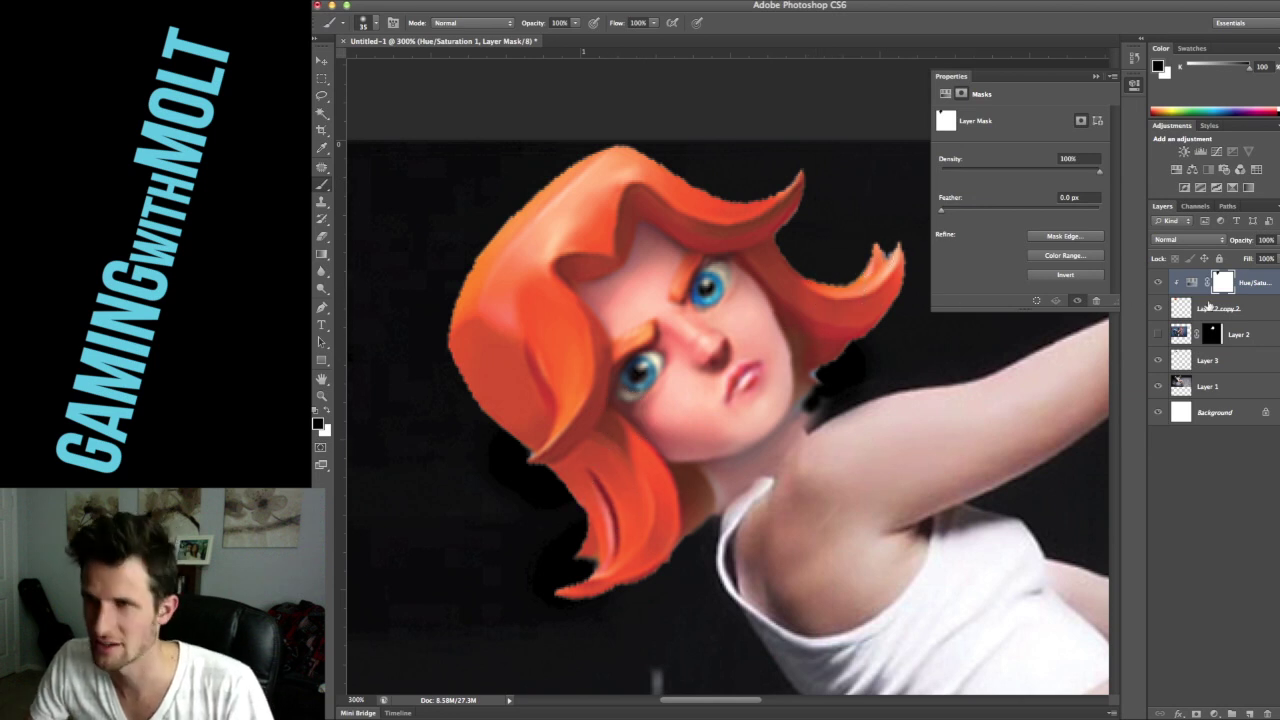
# Erase the leftover edge between the neck and the raised shoulder on Layer 2 copy 2
pyautogui.click(1258, 311)
pyautogui.press('e')
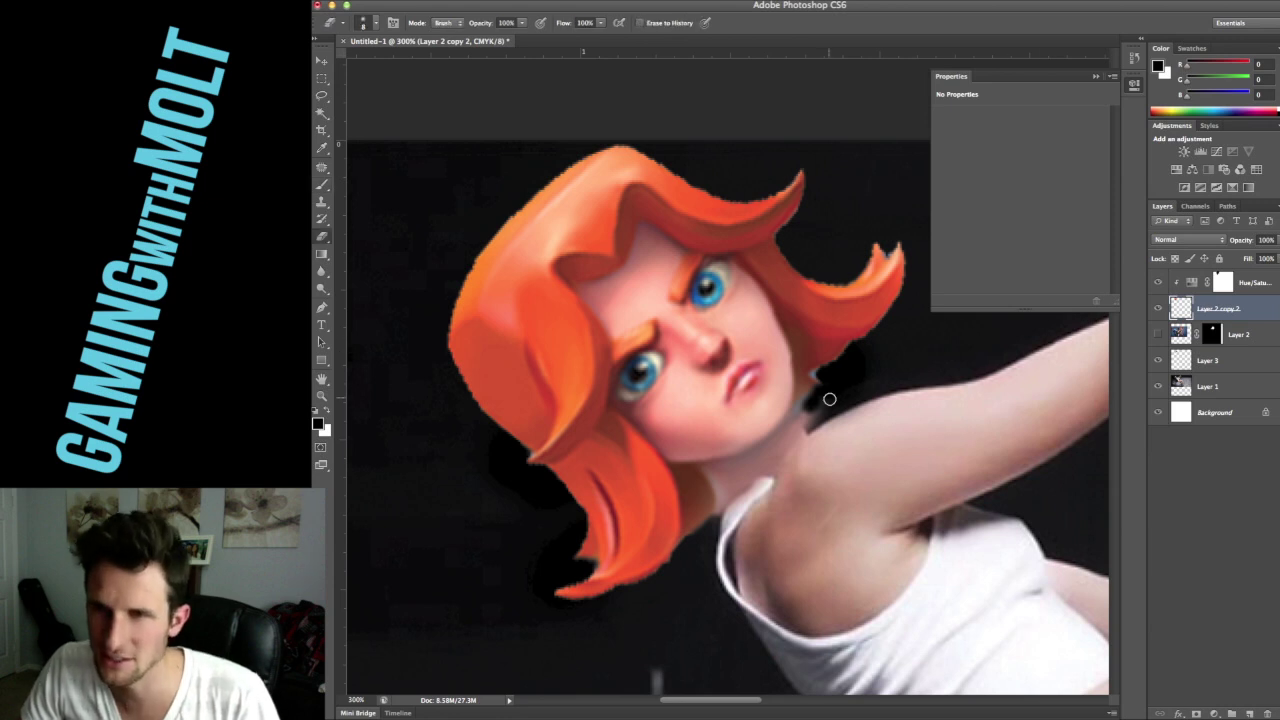
pyautogui.moveTo(810, 415); pyautogui.dragTo(812, 425)
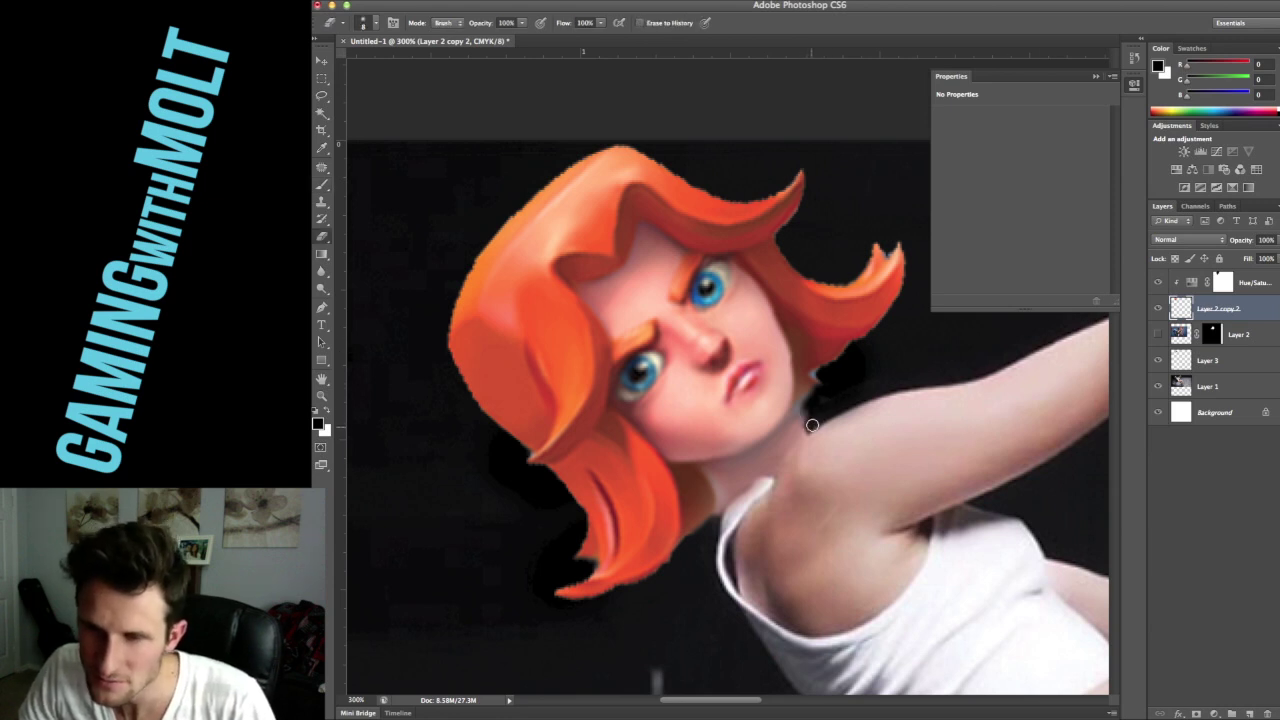
# Nudge the head layer, Layer 2 copy 2, slightly right and down to fit the neck
pyautogui.press('v')
pyautogui.moveTo(754, 461); pyautogui.dragTo(757, 465)
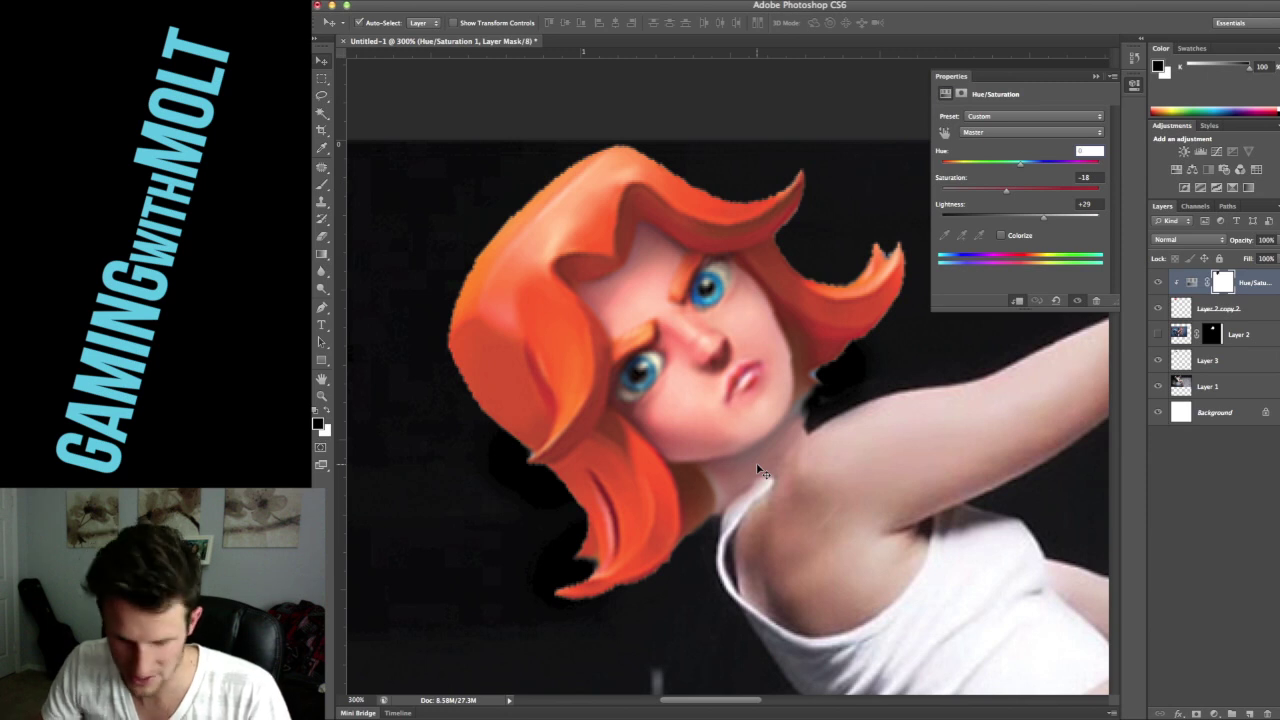
pyautogui.click(1259, 317)
pyautogui.press('Right')
pyautogui.press('Down')
pyautogui.press('Right')
pyautogui.press('Down')
pyautogui.press('Down')
pyautogui.press('Right')
pyautogui.press('Up')
pyautogui.press('Up')
pyautogui.press('Left')
pyautogui.press('Up')
pyautogui.press('Left')
pyautogui.press('Down')
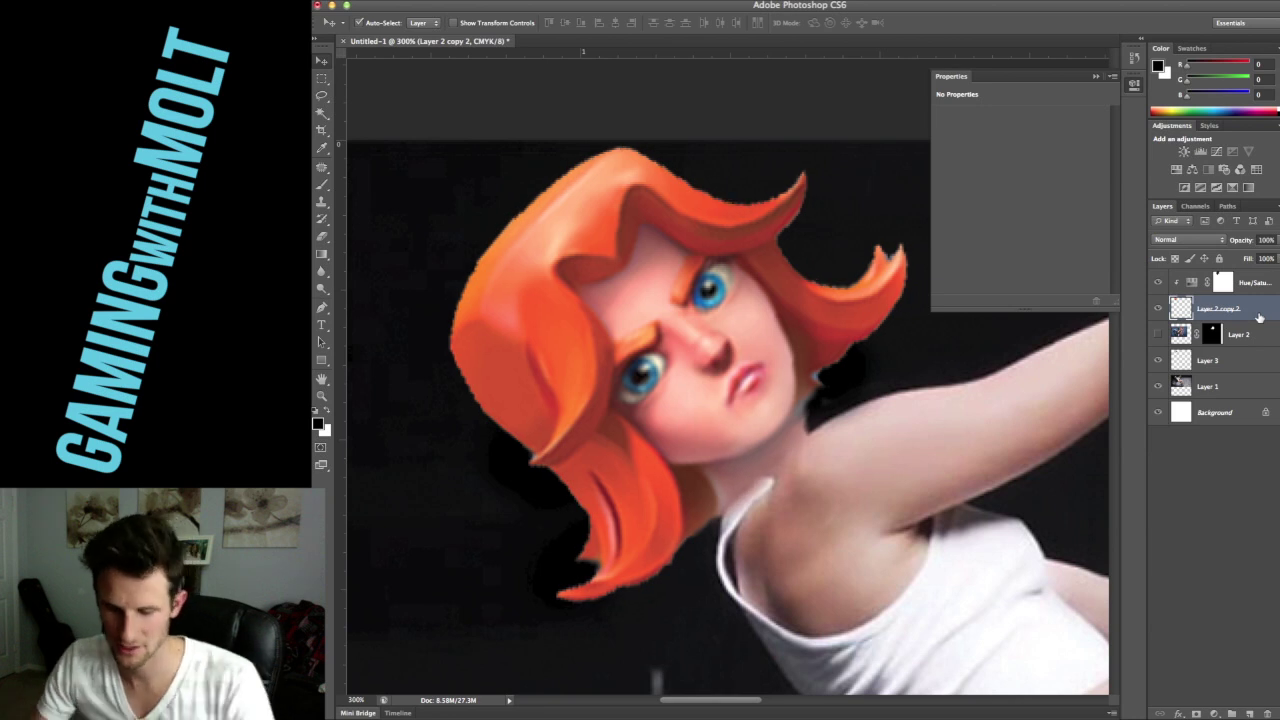
# Add a Hue/Saturation adjustment above the wrecking ball photo, Layer 1, with saturation +38 and lightness +4
pyautogui.hotkey('ctrl', '-')
pyautogui.hotkey('ctrl', '-')
pyautogui.hotkey('ctrl', '-')
pyautogui.hotkey('ctrl', '-')
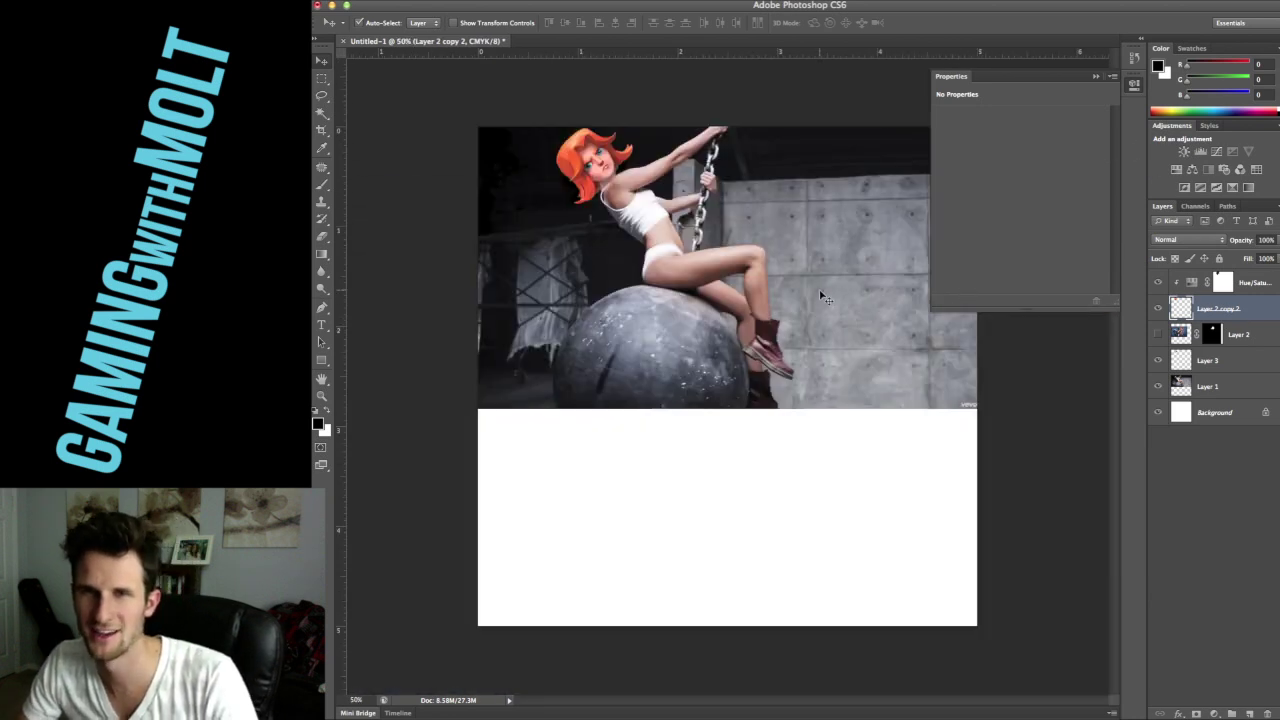
pyautogui.hotkey('ctrl', '+')
pyautogui.moveTo(714, 224); pyautogui.dragTo(722, 342)
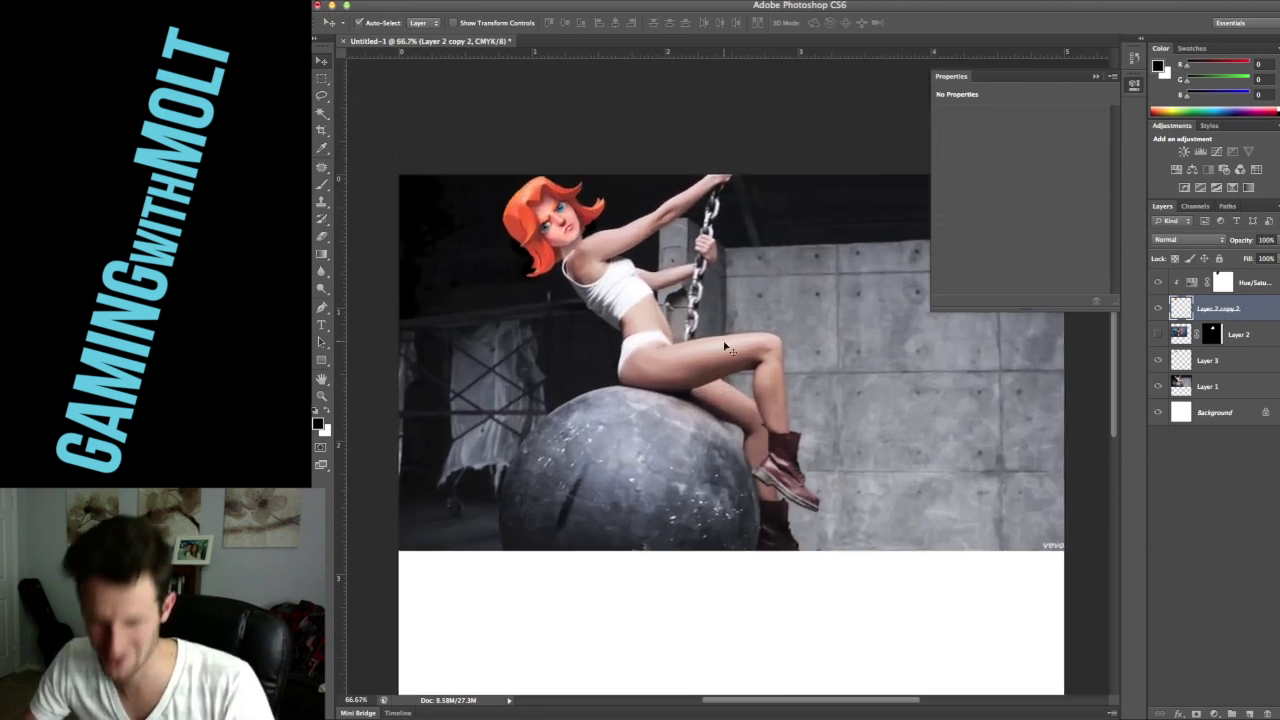
pyautogui.hotkey('ctrl', '+')
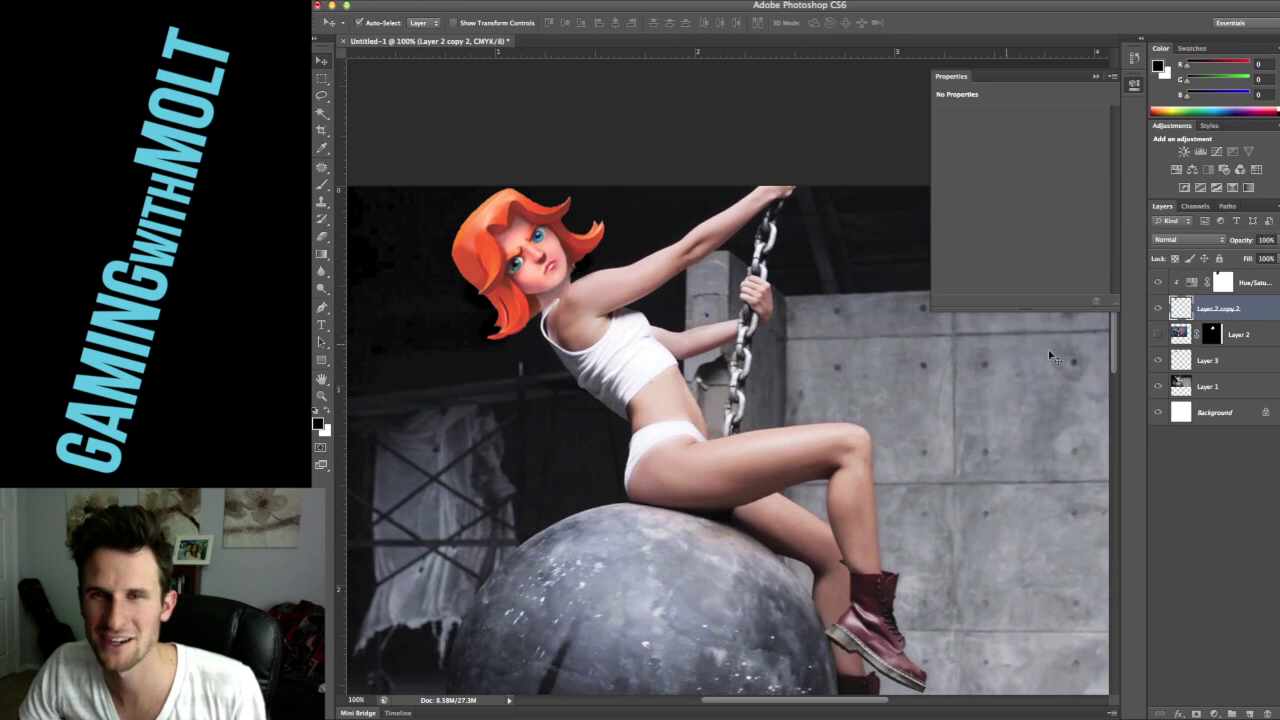
pyautogui.click(1244, 386)
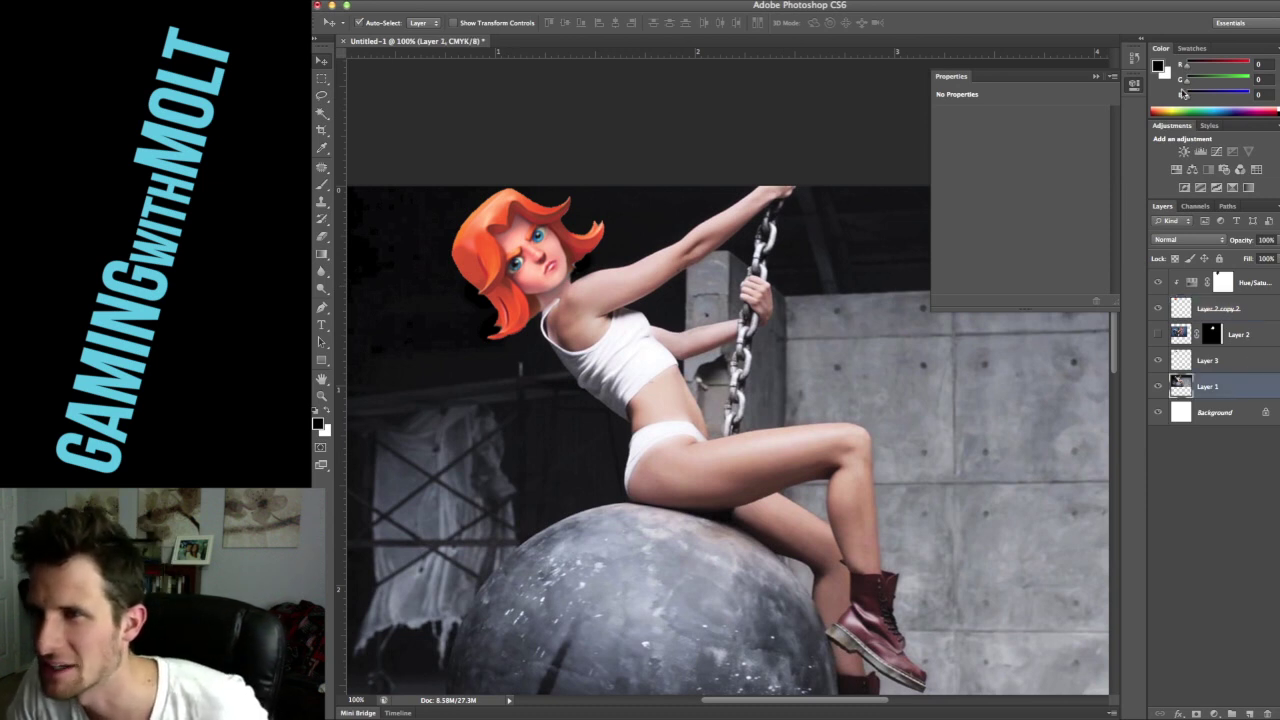
pyautogui.click(1177, 170)
pyautogui.moveTo(1021, 191); pyautogui.dragTo(1025, 192)
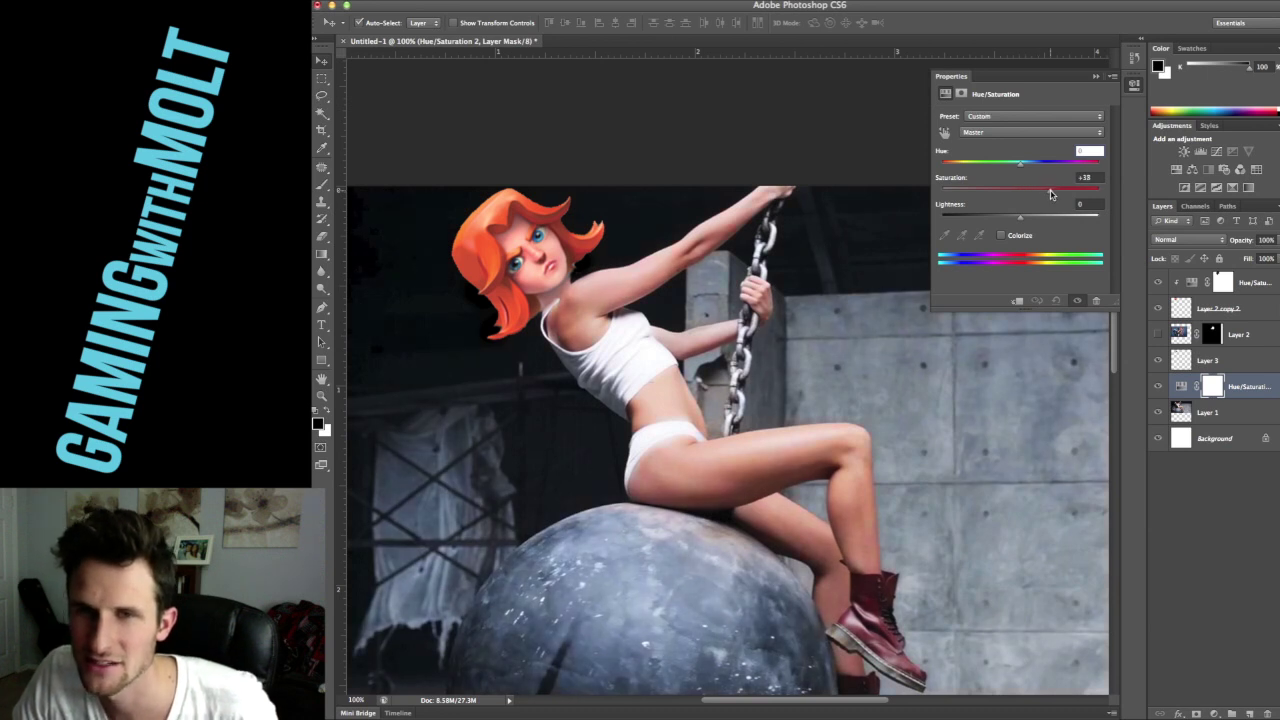
pyautogui.moveTo(1021, 221); pyautogui.dragTo(1024, 222)
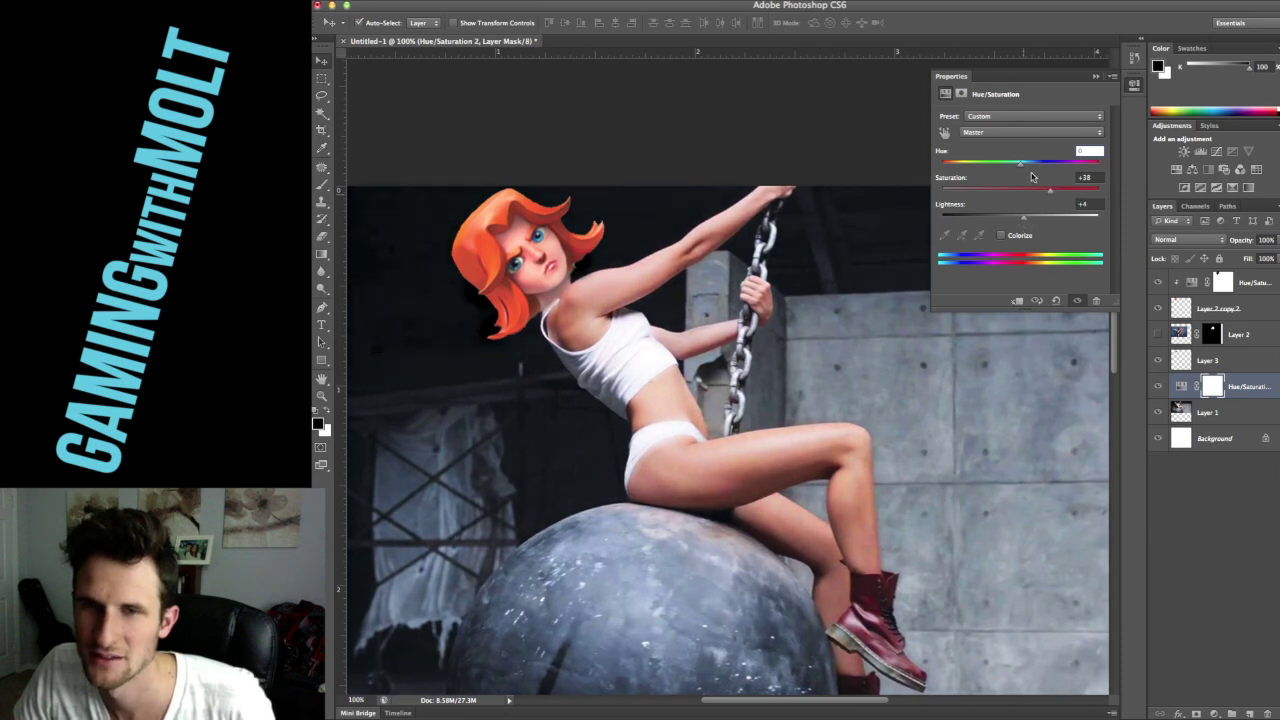
pyautogui.click(1095, 77)
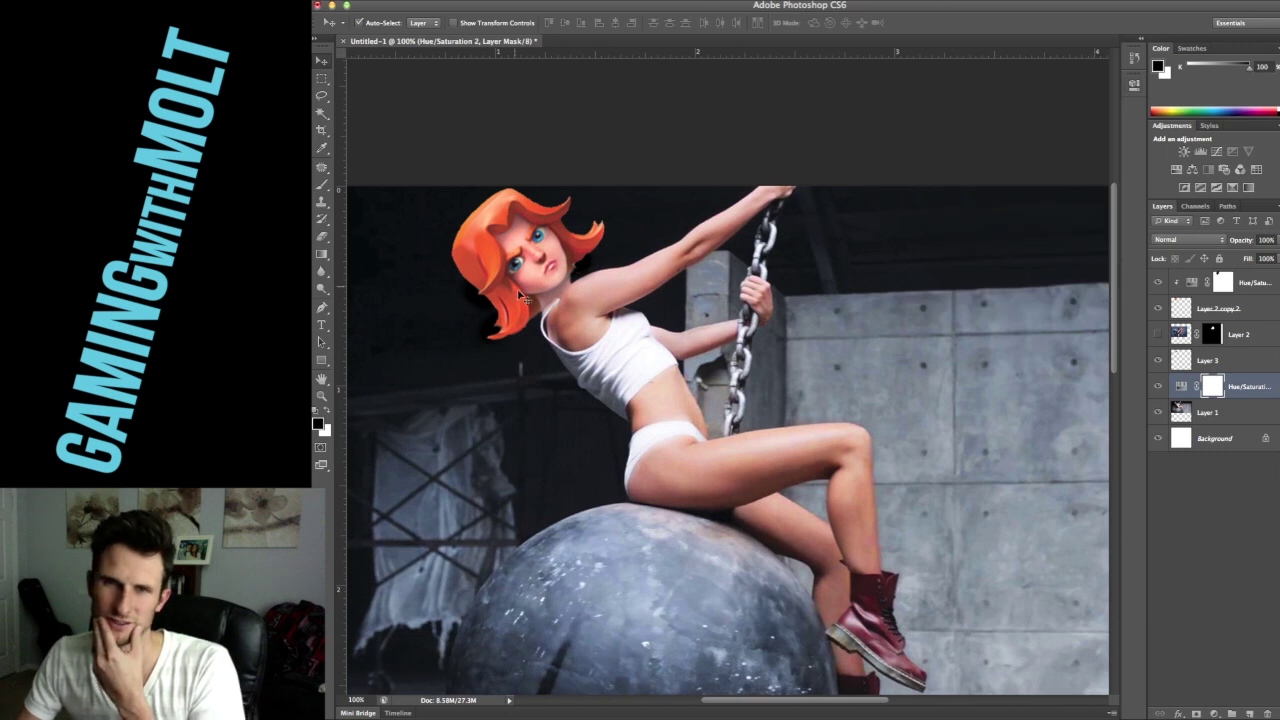
# Erase the stray neck edge beside the shirt strap on Layer 2 copy 2
pyautogui.press('super+plus')
pyautogui.press('super+plus')
pyautogui.press('super+plus')
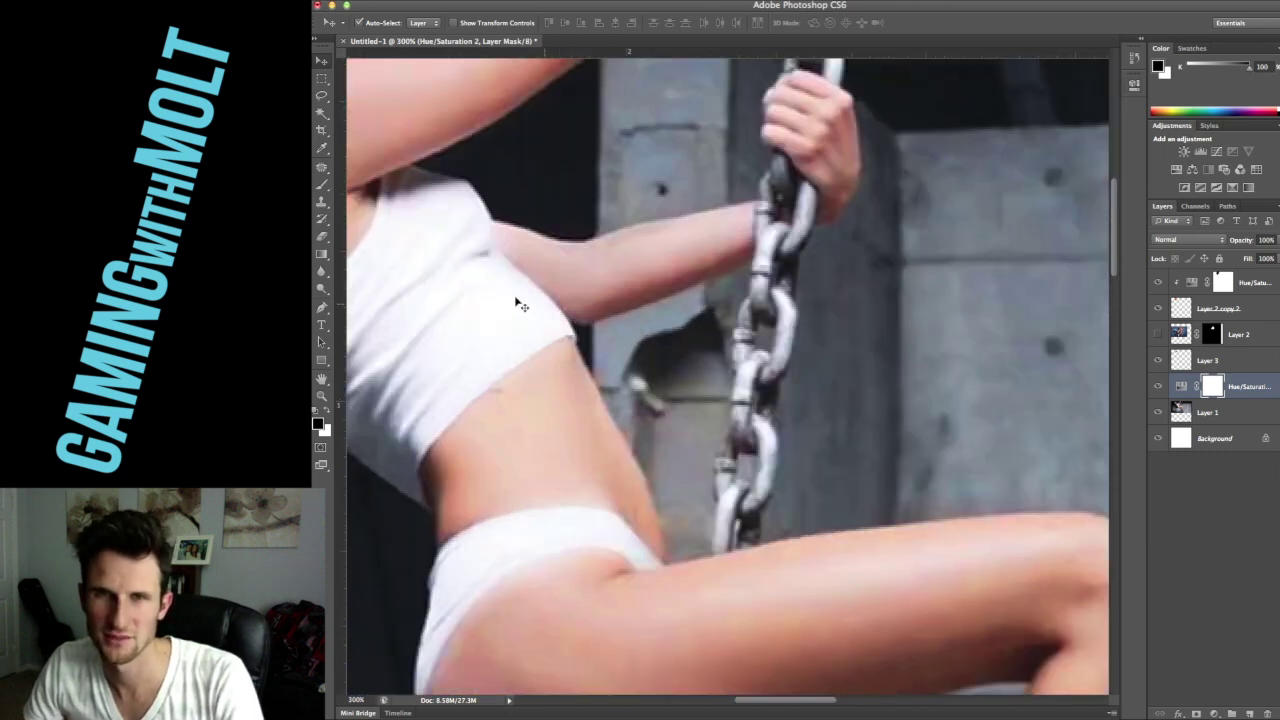
pyautogui.moveTo(612, 380); pyautogui.dragTo(817, 460)
pyautogui.moveTo(520, 300); pyautogui.dragTo(1077, 476)
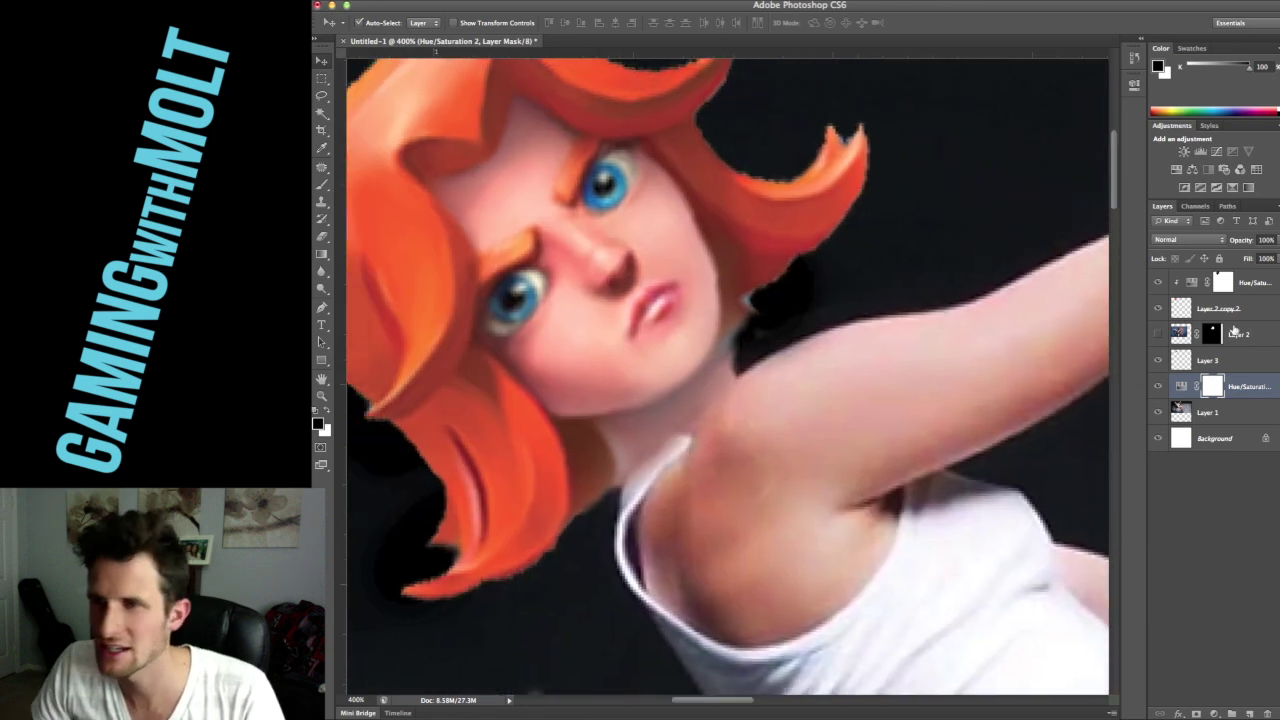
pyautogui.click(1190, 309)
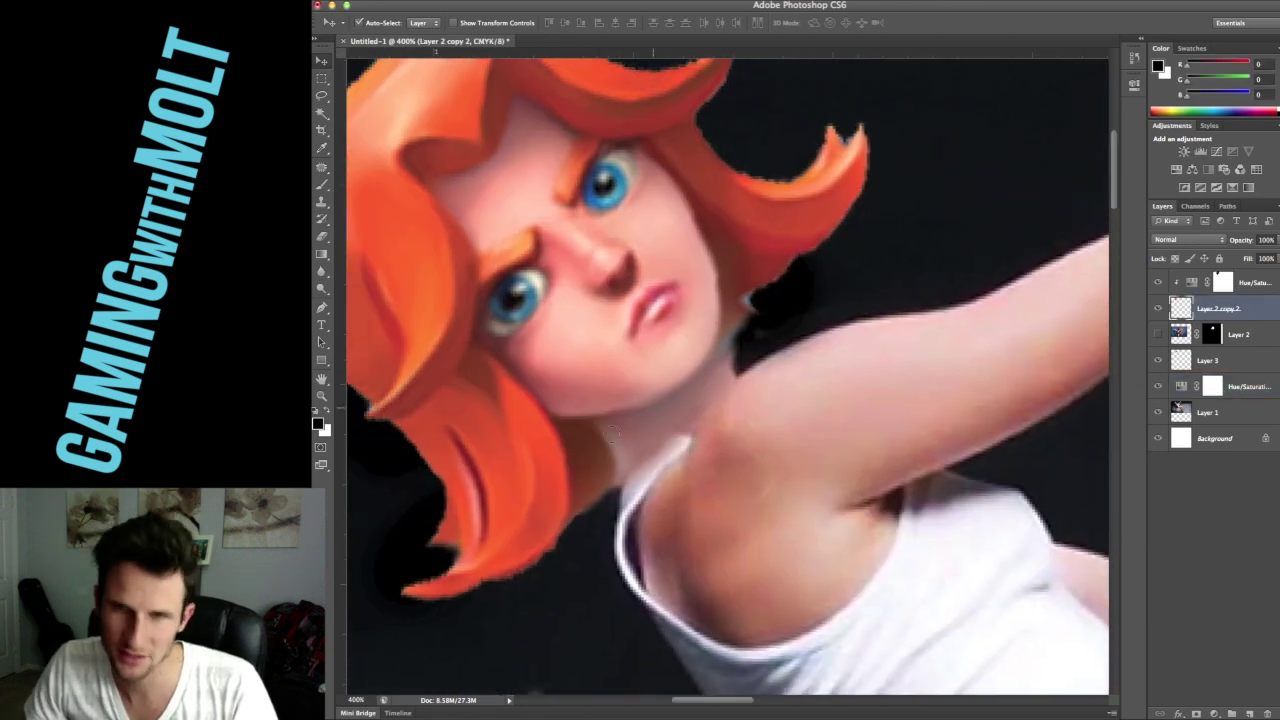
pyautogui.press('e')
pyautogui.moveTo(619, 470)
pyautogui.mouseDown()
pyautogui.moveTo(583, 514)
pyautogui.moveTo(610, 479)
pyautogui.moveTo(672, 446)
pyautogui.moveTo(638, 483)
pyautogui.moveTo(677, 445)
pyautogui.moveTo(641, 471)
pyautogui.mouseUp()
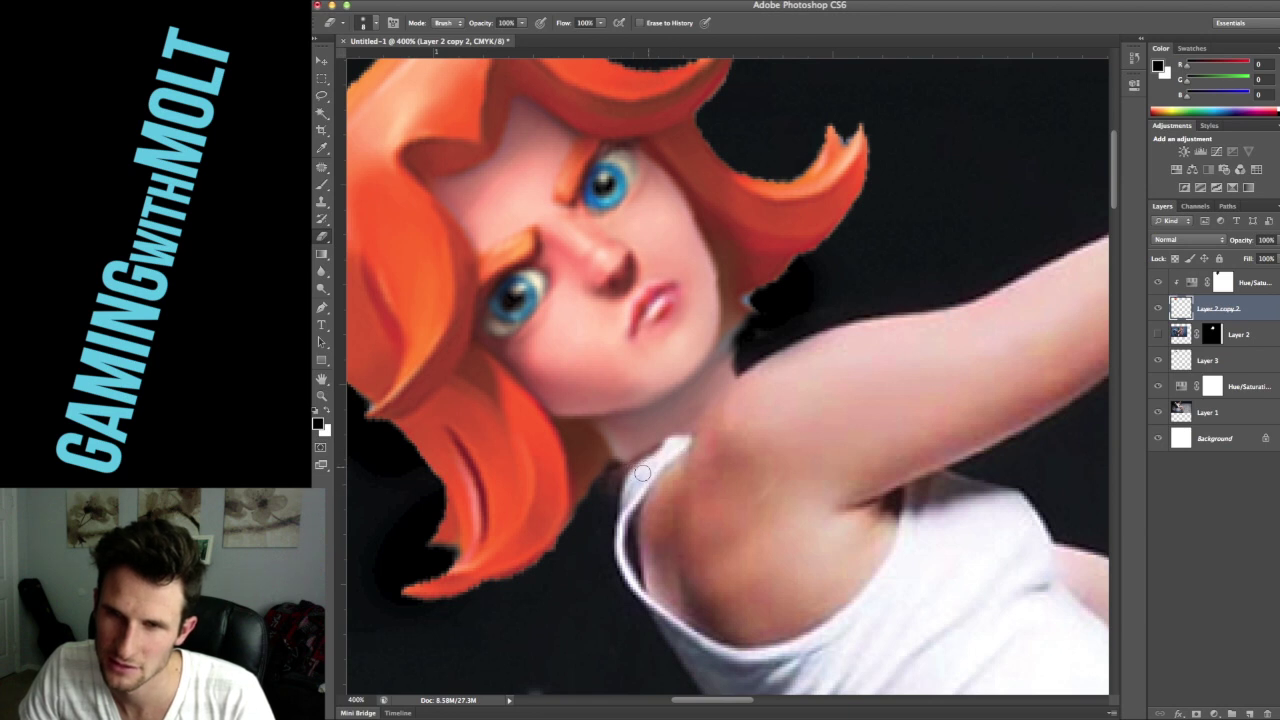
# Shift the head layer slightly down and right so it sits closer to the shoulder
pyautogui.press('v')
pyautogui.moveTo(621, 477); pyautogui.dragTo(626, 482)
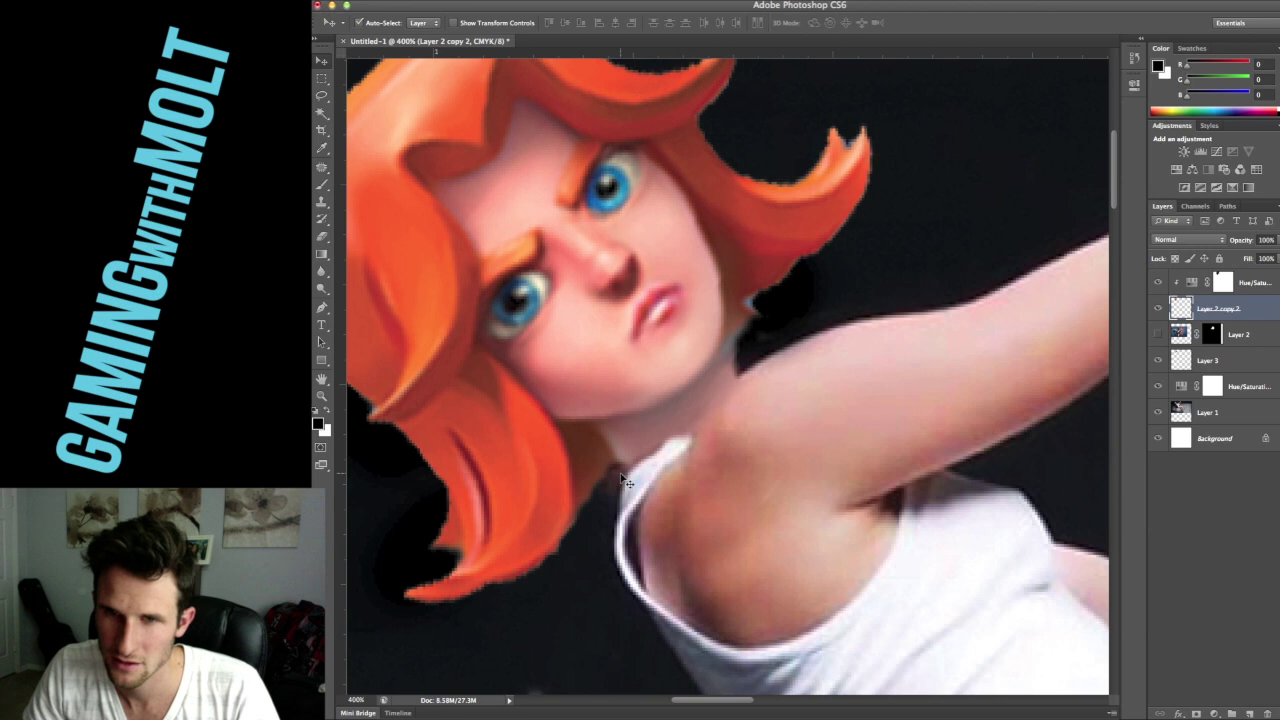
pyautogui.press('Down')
pyautogui.press('Down')
pyautogui.press('e')
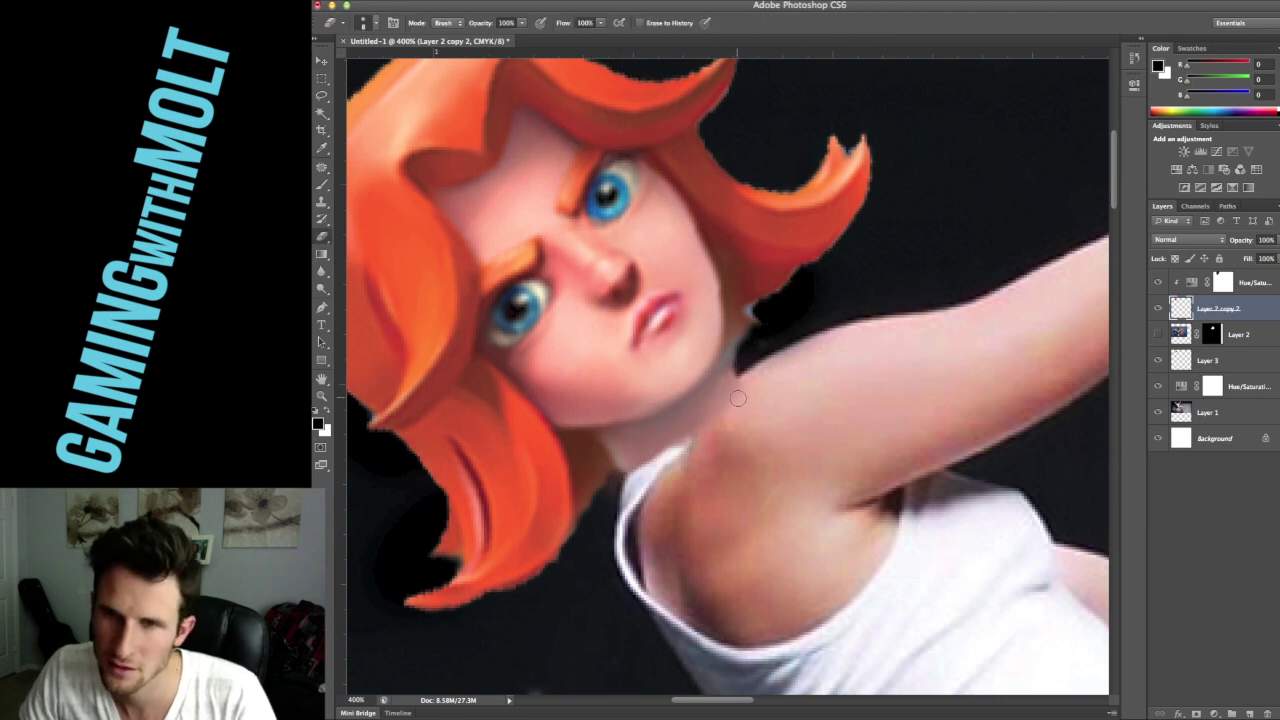
# Readjust the Hue/Saturation layer clipped to the head to saturation +4 and lightness +18
pyautogui.click(1196, 288)
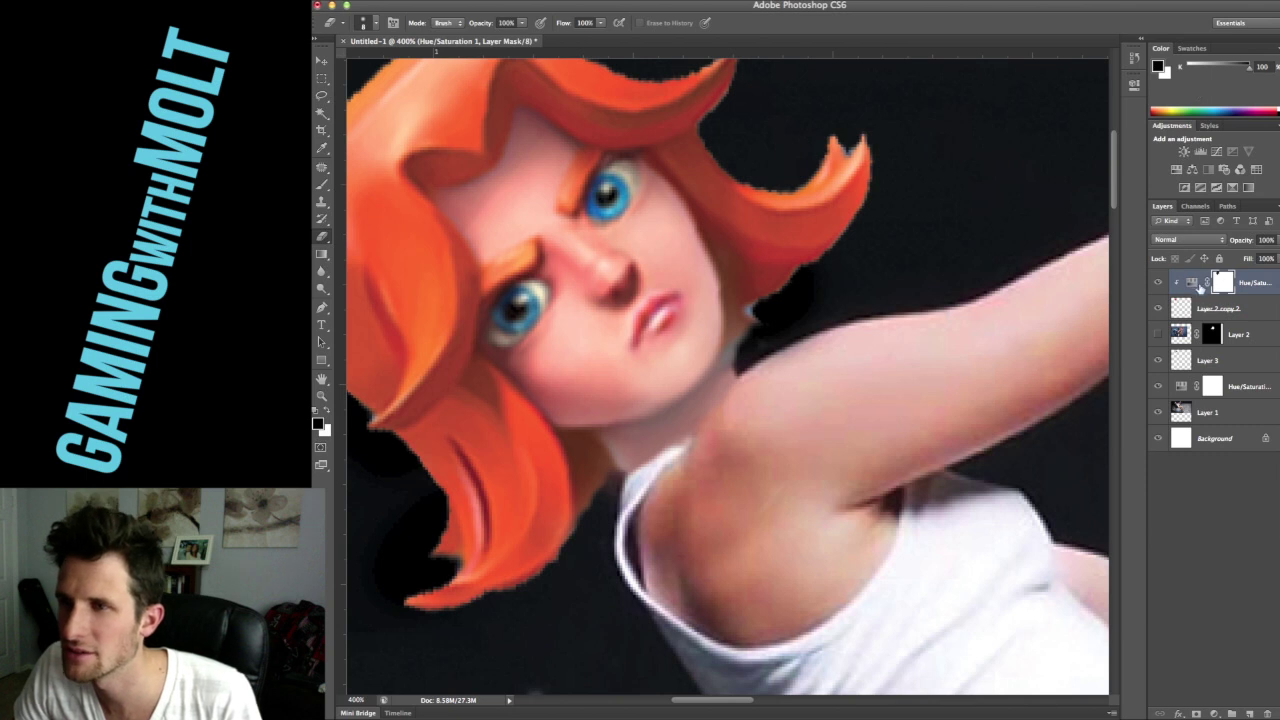
pyautogui.click(1193, 284)
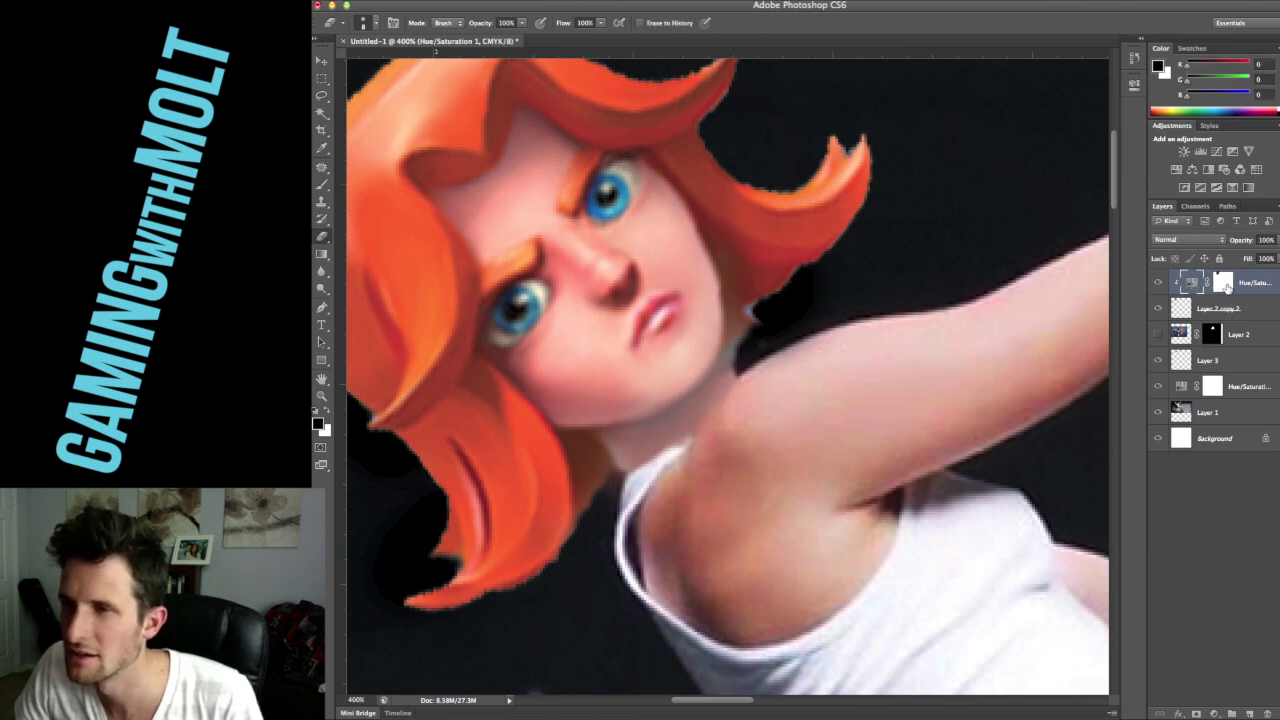
pyautogui.doubleClick(1195, 285)
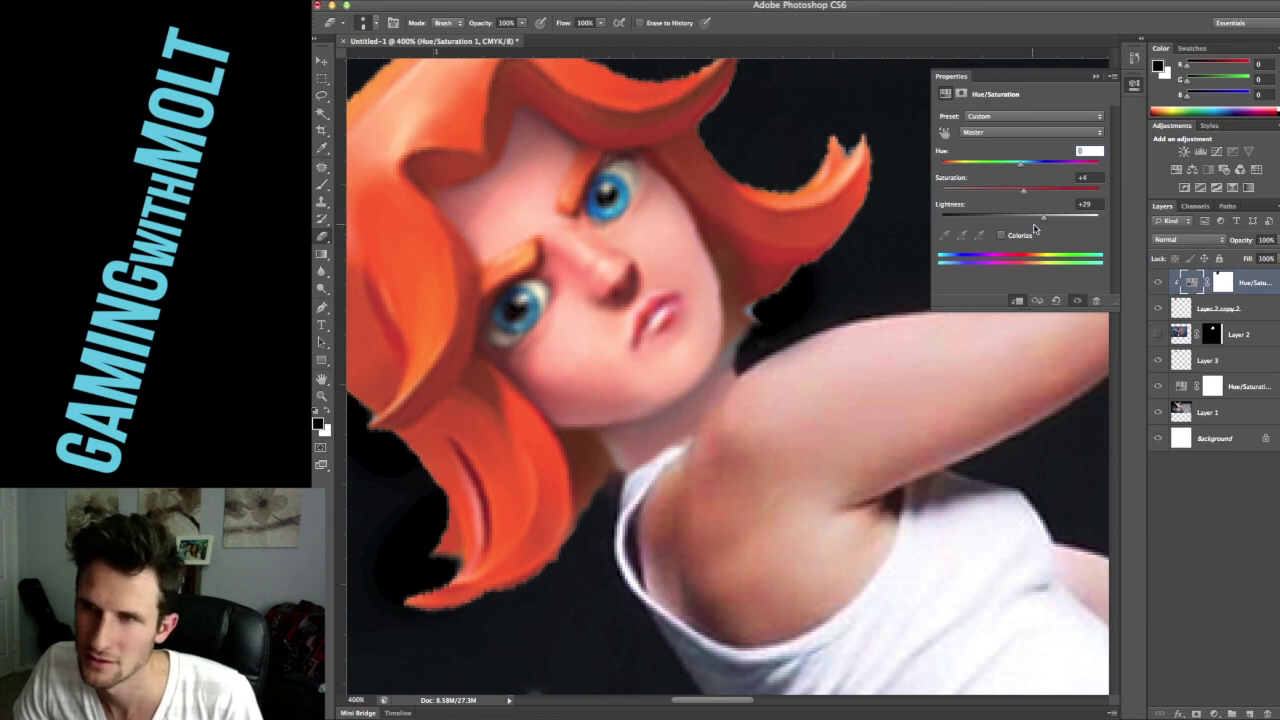
pyautogui.moveTo(1047, 220); pyautogui.dragTo(1036, 222)
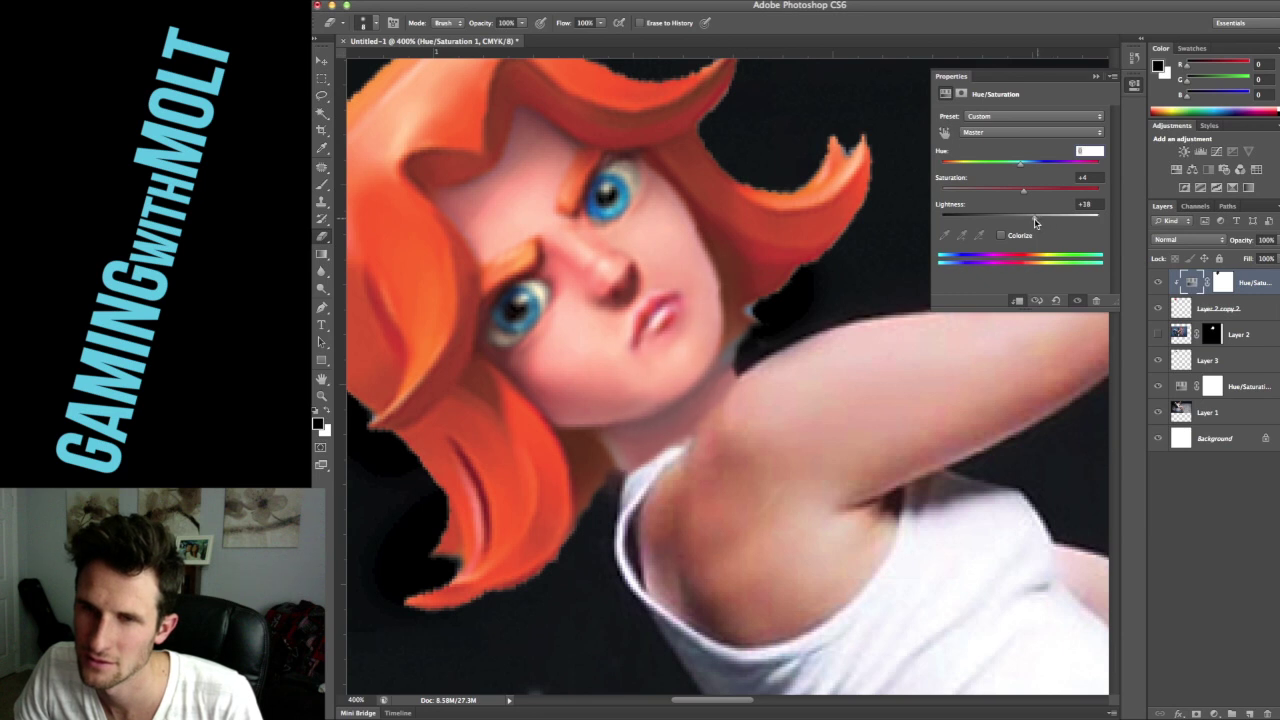
pyautogui.click(1095, 78)
# Crop the canvas to the photo, removing the empty white area below it
pyautogui.press('super+minus')
pyautogui.press('super+minus')
pyautogui.press('super+minus')
pyautogui.press('super+minus')
pyautogui.press('super+minus')
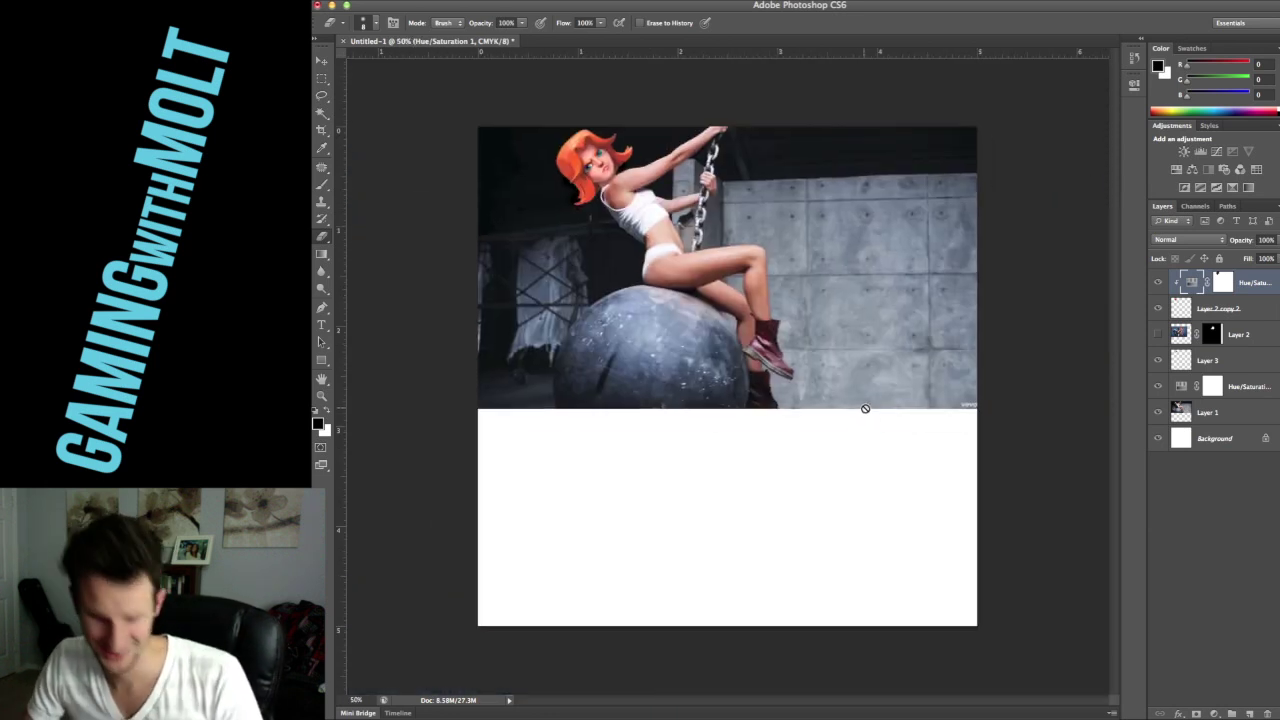
pyautogui.press('c')
pyautogui.moveTo(731, 622)
pyautogui.mouseDown()
pyautogui.moveTo(717, 508)
pyautogui.moveTo(736, 517)
pyautogui.mouseUp()
pyautogui.press('Return')
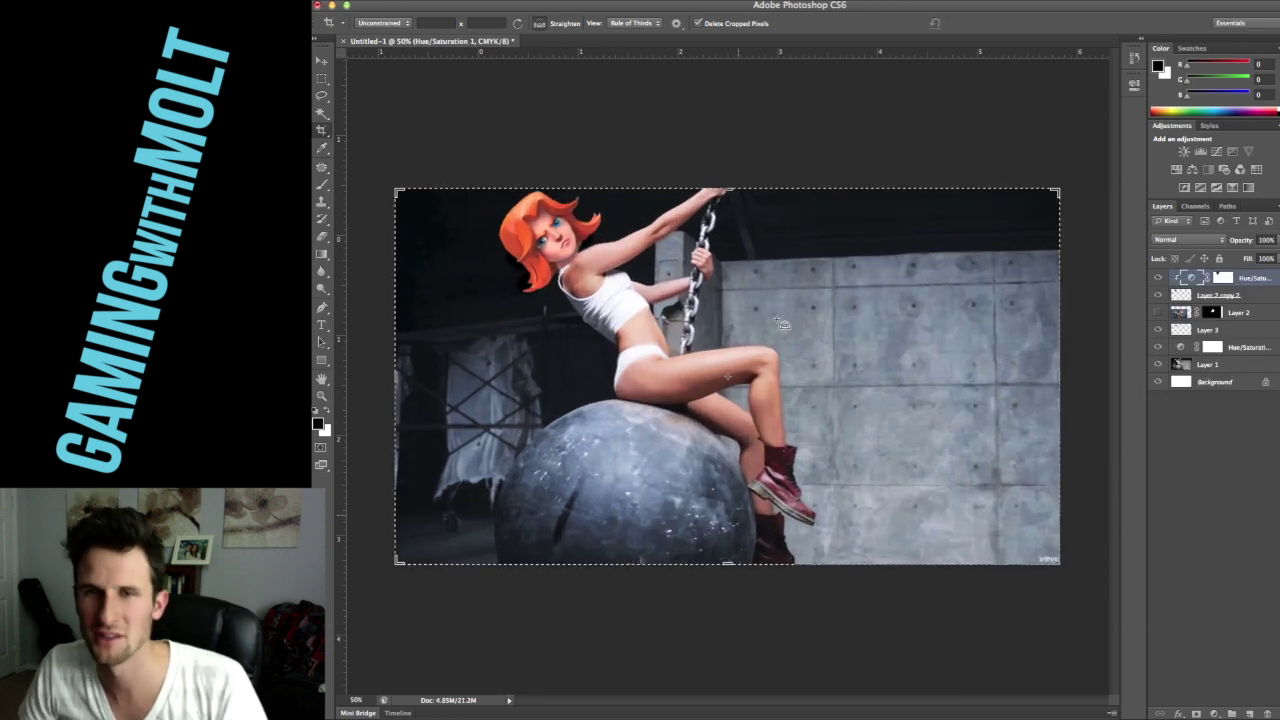
pyautogui.press('v')
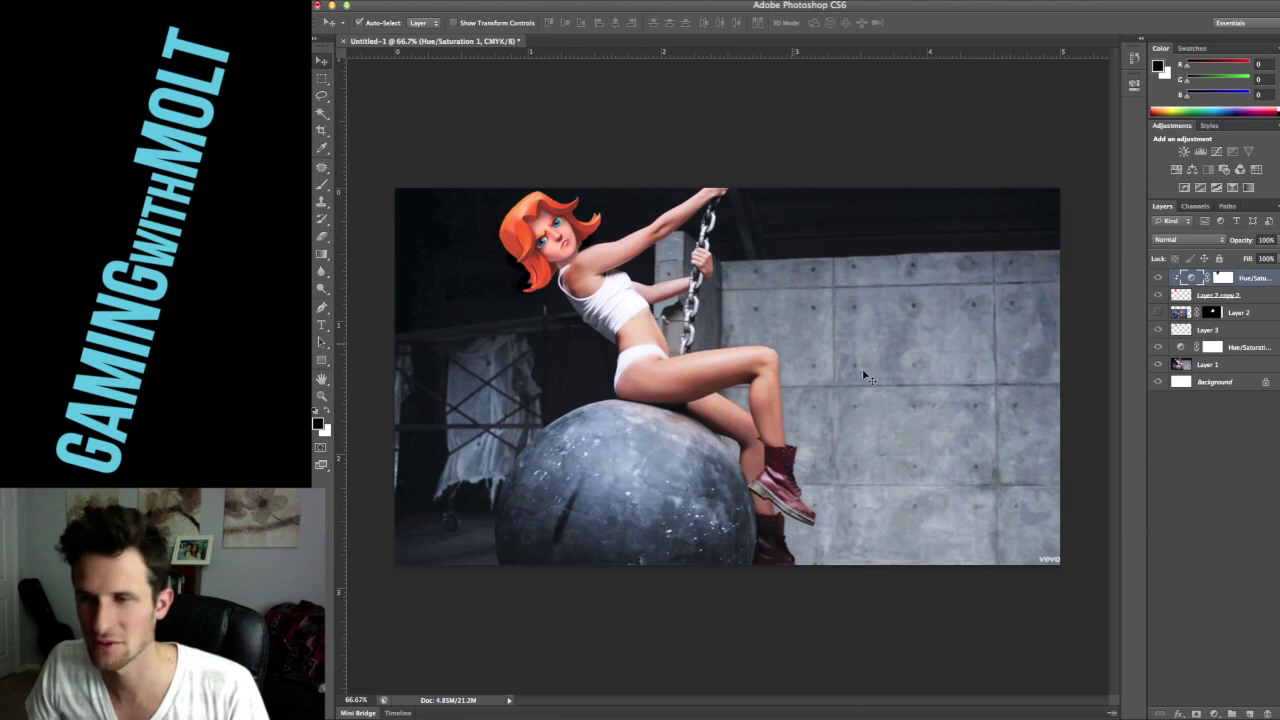
# Bring the Clash of Clans battle artwork into the document as the topmost layer and flip it horizontally
pyautogui.moveTo(180, 284)
pyautogui.mouseDown()
pyautogui.moveTo(243, 275)
pyautogui.moveTo(180, 272)
pyautogui.mouseUp()
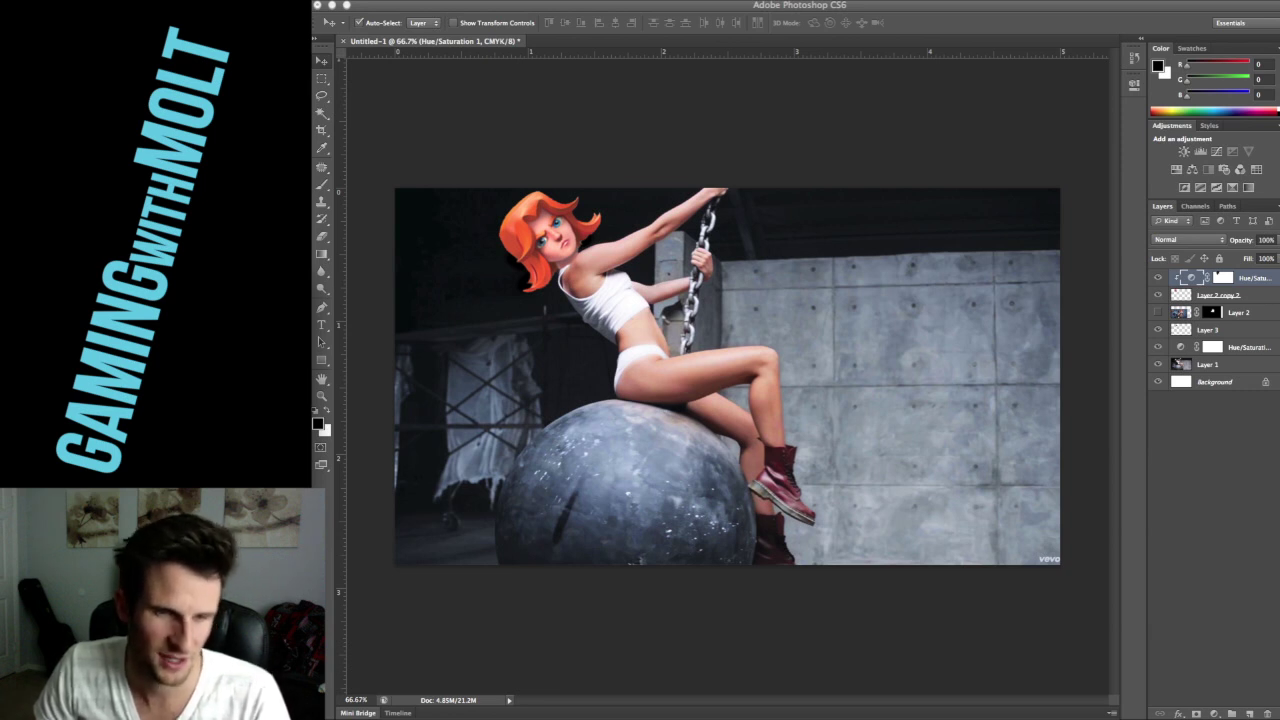
pyautogui.moveTo(320, 590); pyautogui.dragTo(814, 429)
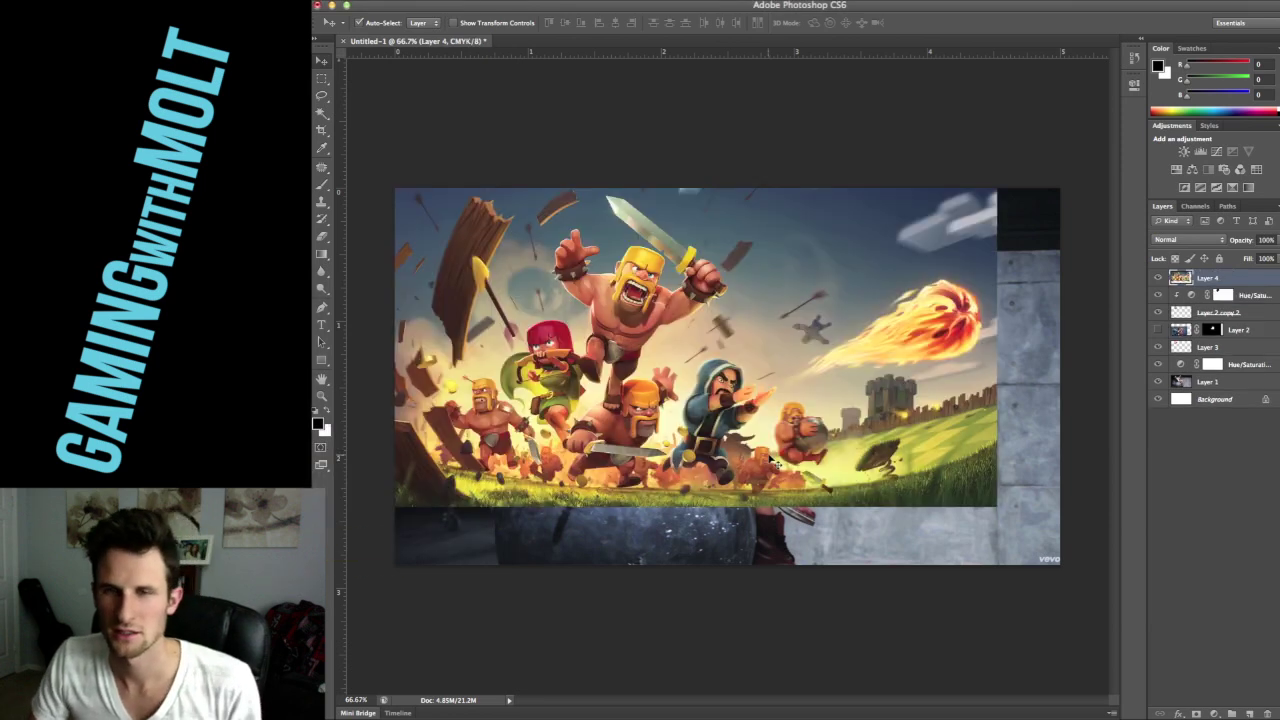
pyautogui.hotkey('ctrl', 't')
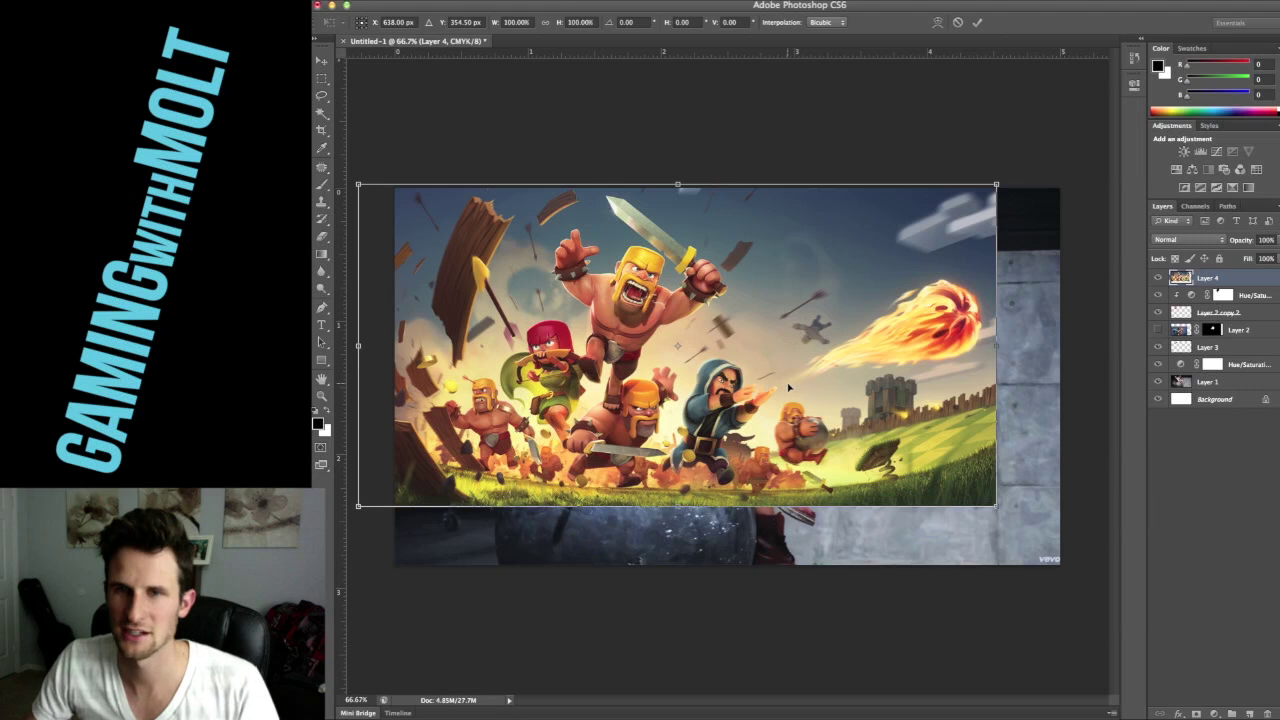
pyautogui.rightClick(816, 413)
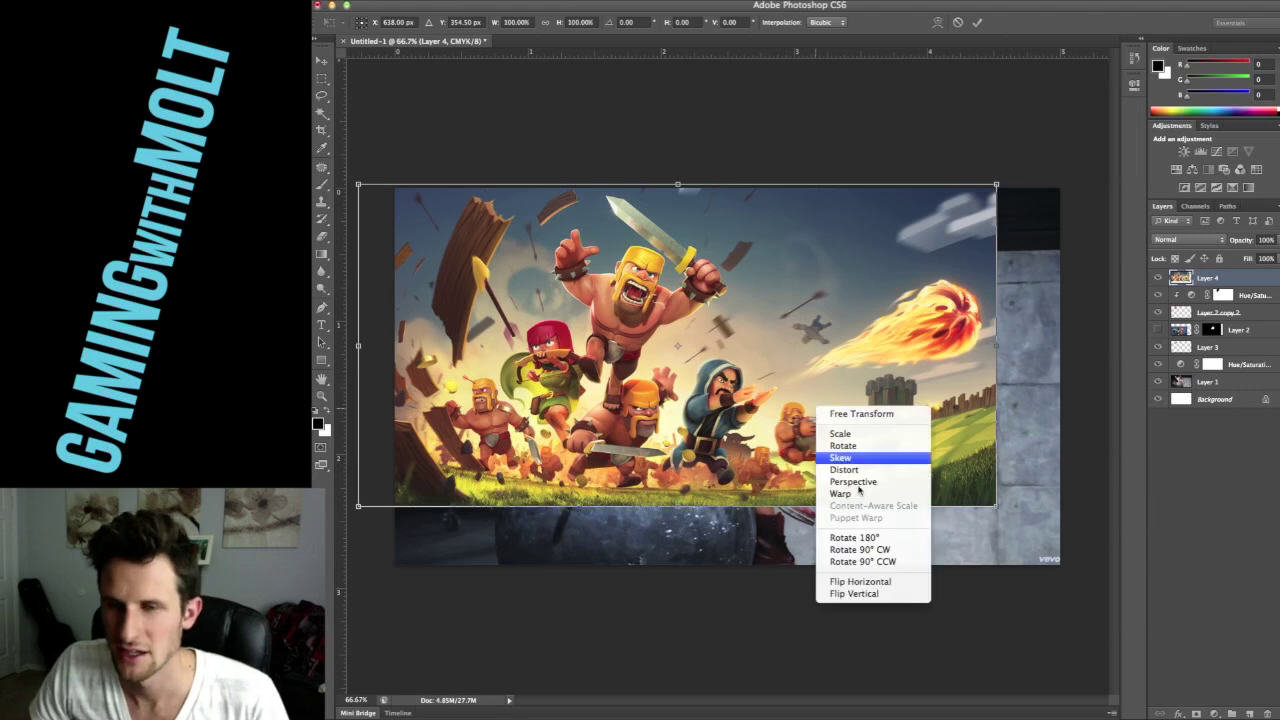
pyautogui.click(878, 578)
pyautogui.press('Return')
# Align the battle artwork with the canvas's upper-left corner and enlarge it to cover the whole canvas
pyautogui.moveTo(670, 411); pyautogui.dragTo(724, 389)
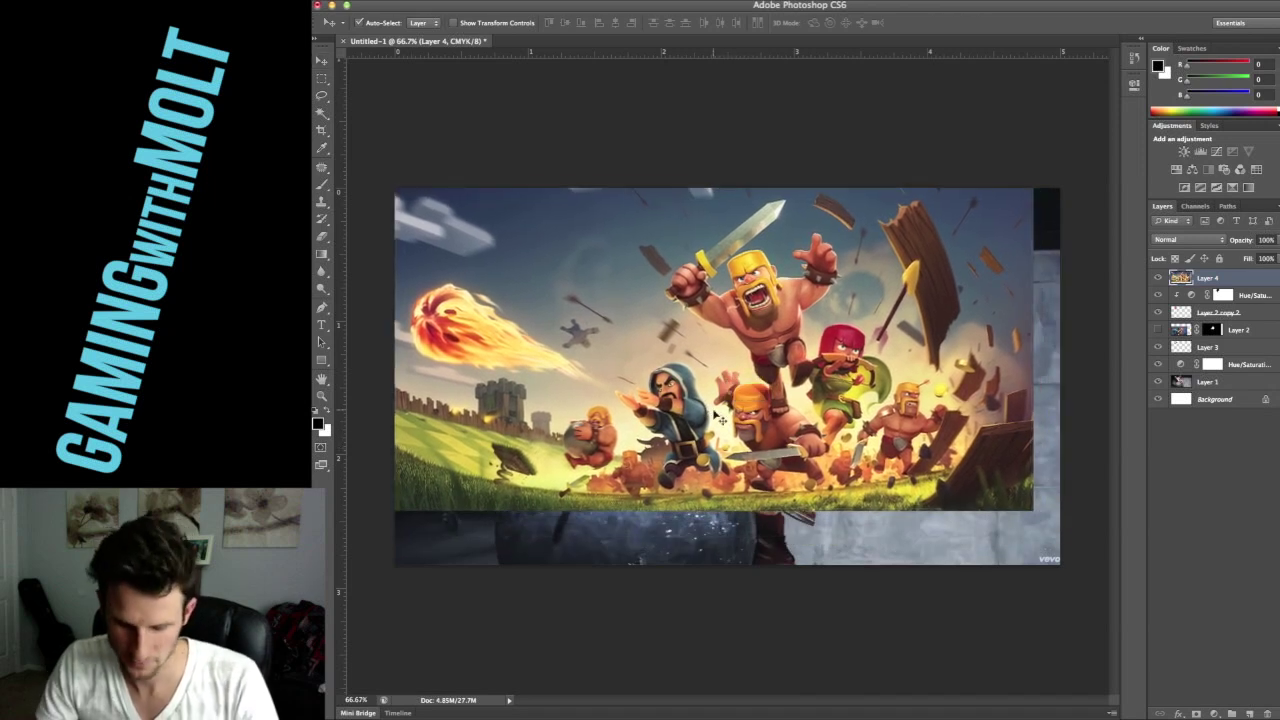
pyautogui.hotkey('ctrl', 't')
pyautogui.moveTo(1032, 510); pyautogui.dragTo(1128, 584)
pyautogui.press('Return')
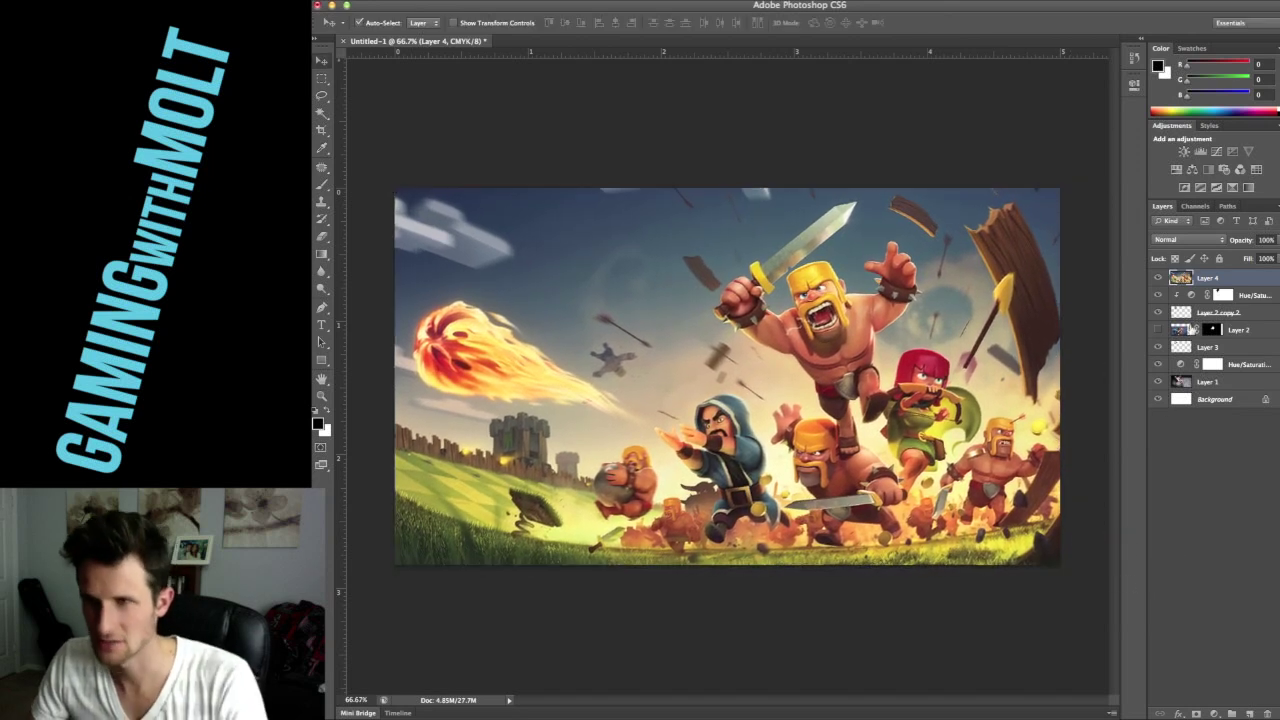
# Hide the battle artwork, Layer 4, and add a layer mask to the wrecking ball photo, Layer 1
pyautogui.click(1158, 277)
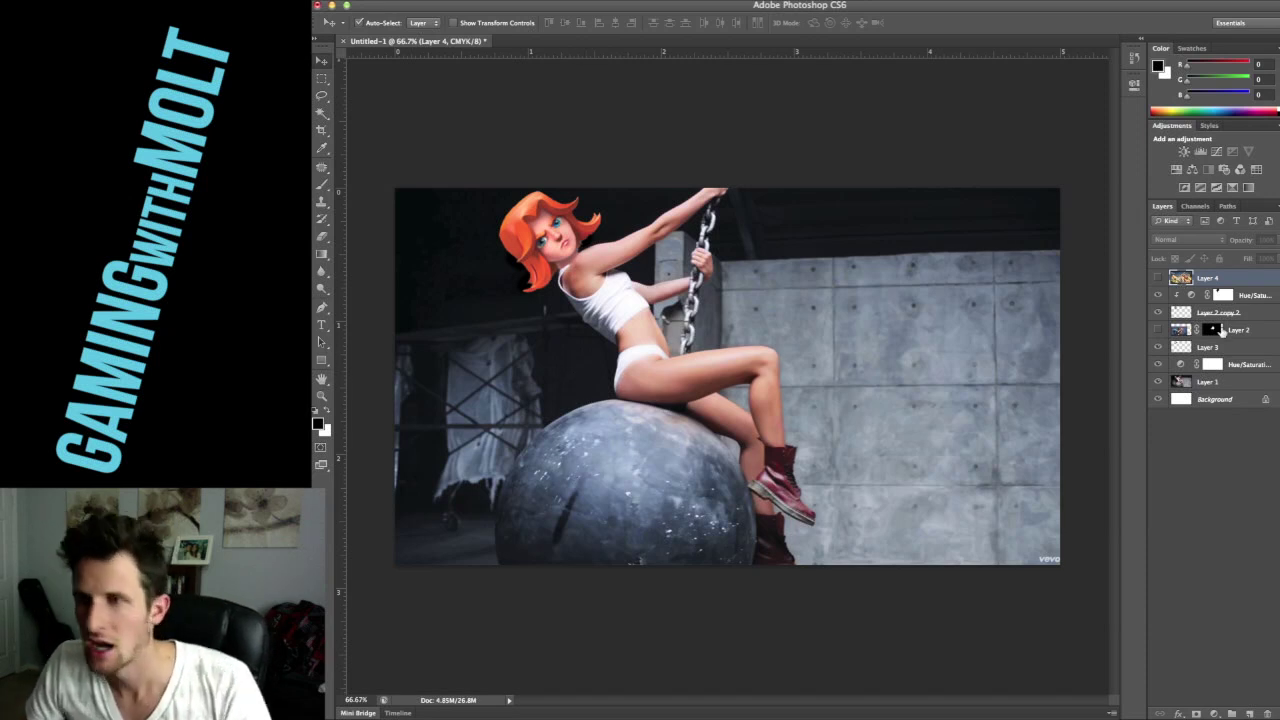
pyautogui.click(1244, 384)
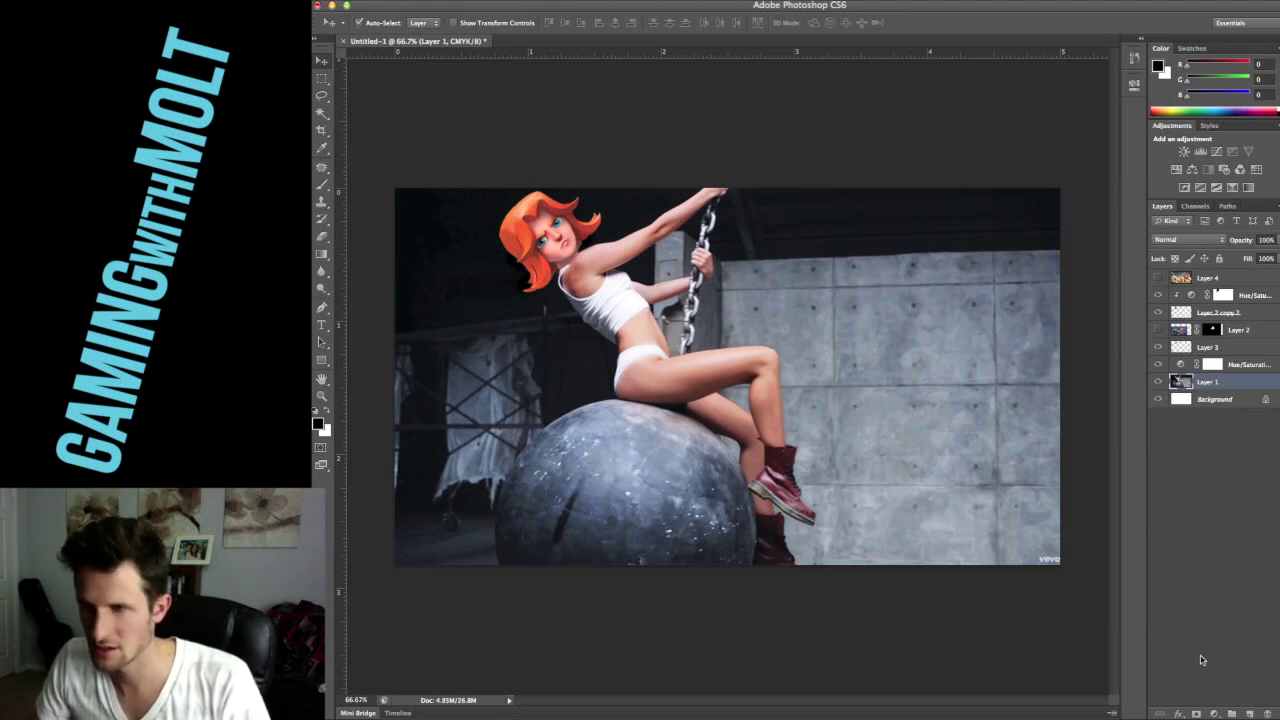
pyautogui.click(1197, 714)
pyautogui.press('super+plus')
pyautogui.press('super+plus')
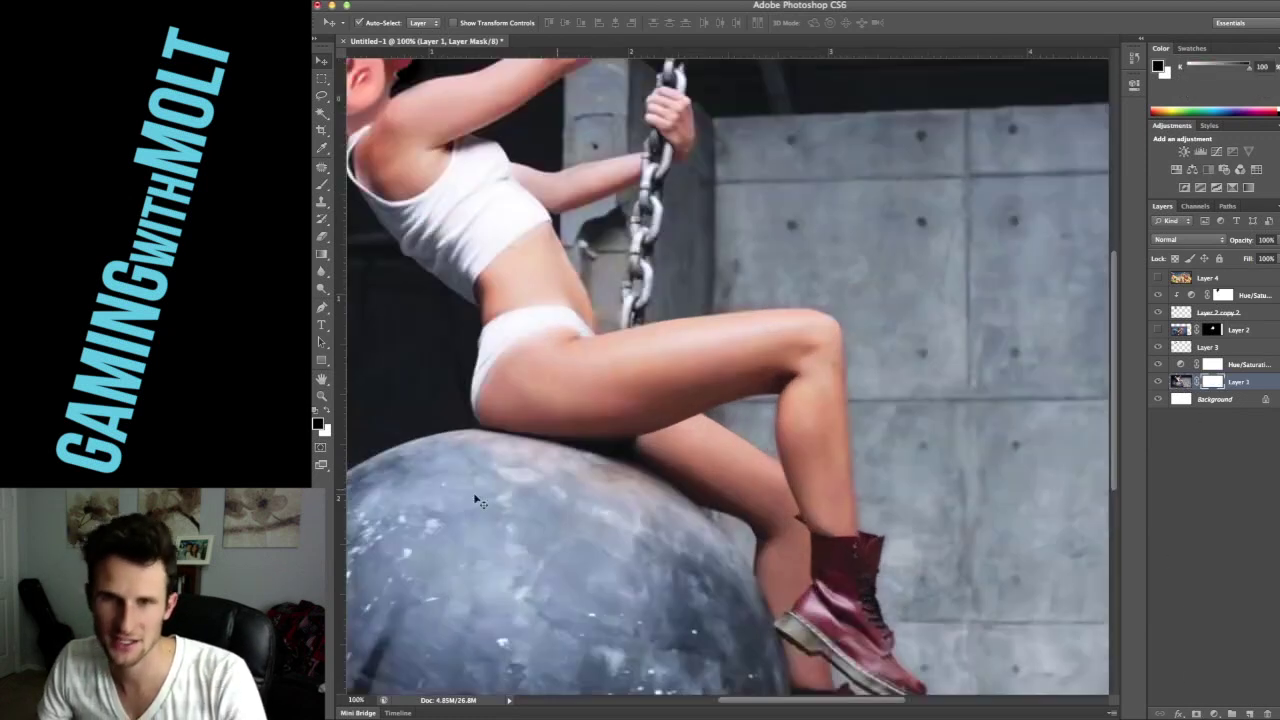
pyautogui.moveTo(506, 460); pyautogui.dragTo(946, 267)
pyautogui.moveTo(655, 572); pyautogui.dragTo(784, 425)
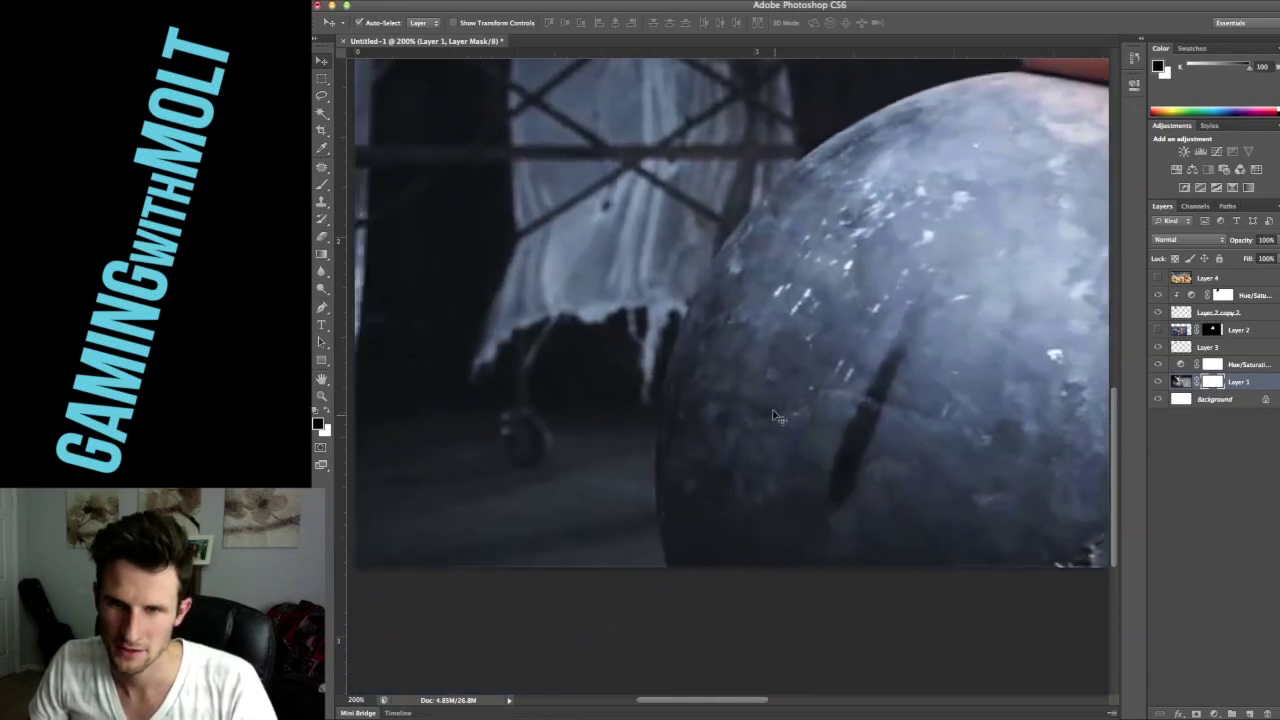
# Trace a Pen tool path along the wrecking ball's left edge, from the photo's lower border up to the woman's hip
pyautogui.press('p')
pyautogui.moveTo(738, 297); pyautogui.dragTo(715, 430)
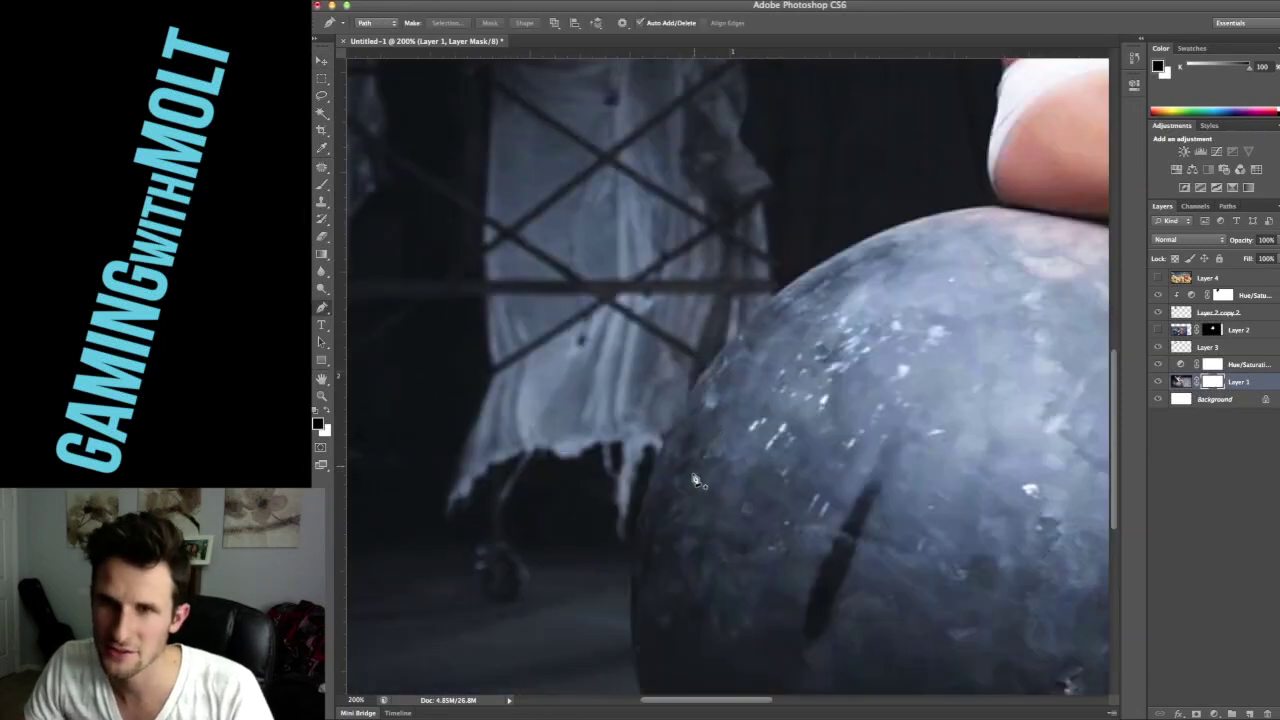
pyautogui.moveTo(707, 480); pyautogui.dragTo(687, 403)
pyautogui.click(624, 621)
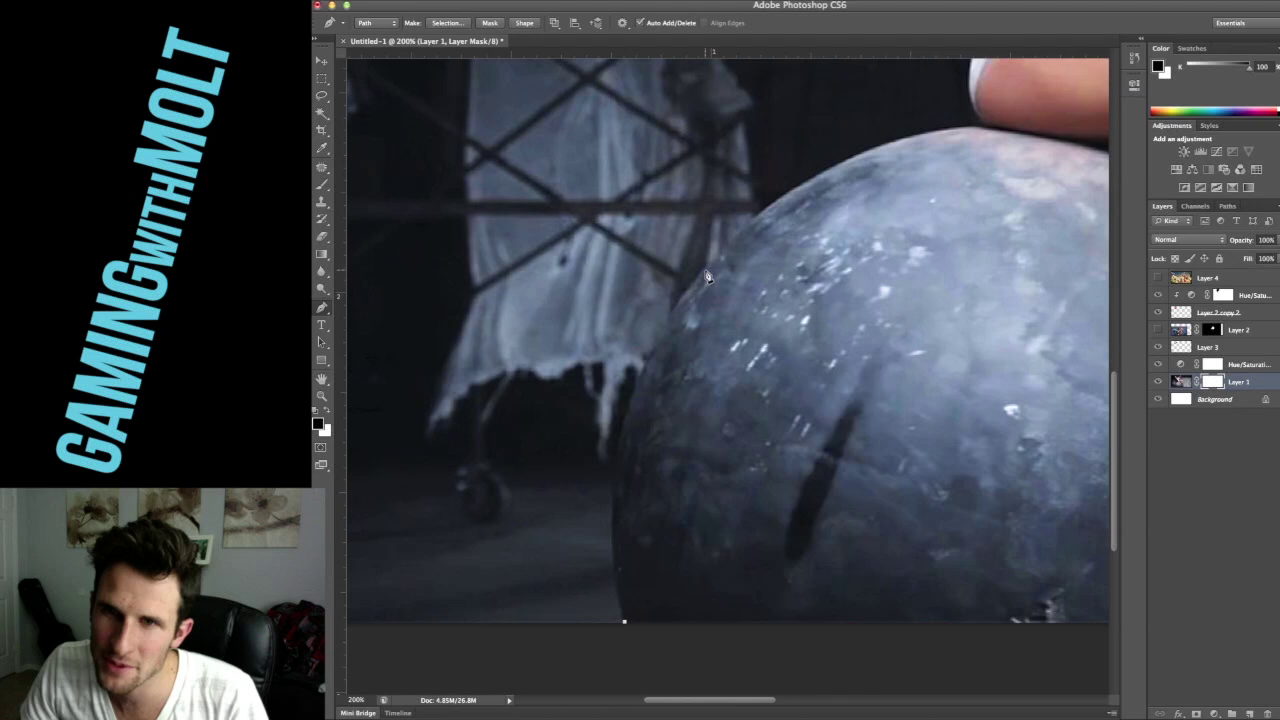
pyautogui.moveTo(705, 276); pyautogui.dragTo(847, 122)
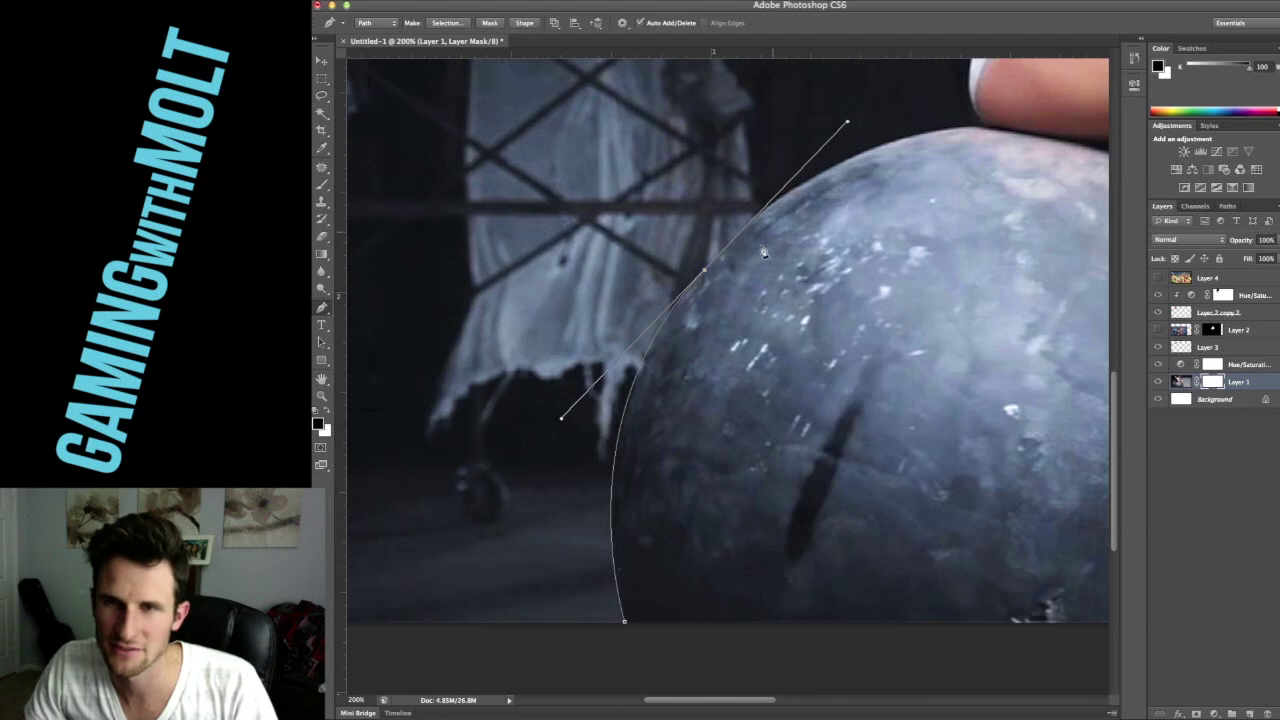
pyautogui.click(705, 276)
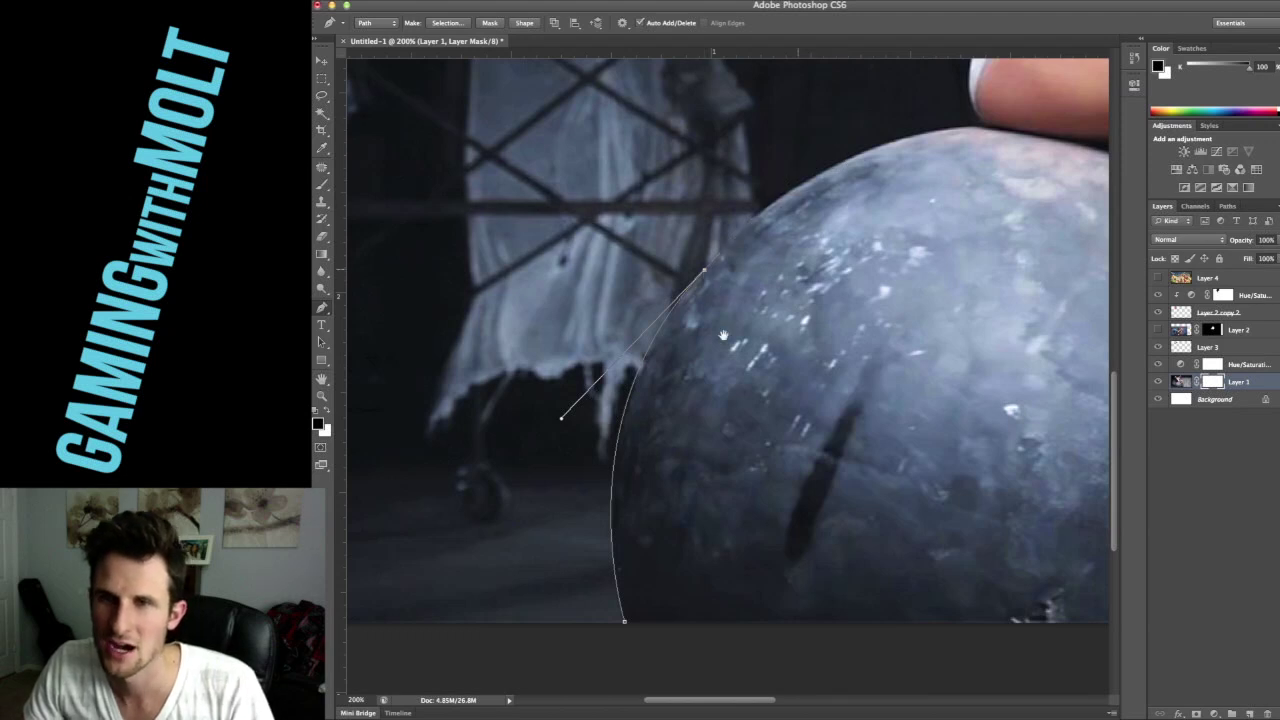
pyautogui.scroll(5, 720, 340)
pyautogui.hscroll(3, 720, 340)
pyautogui.moveTo(858, 312); pyautogui.dragTo(1030, 299)
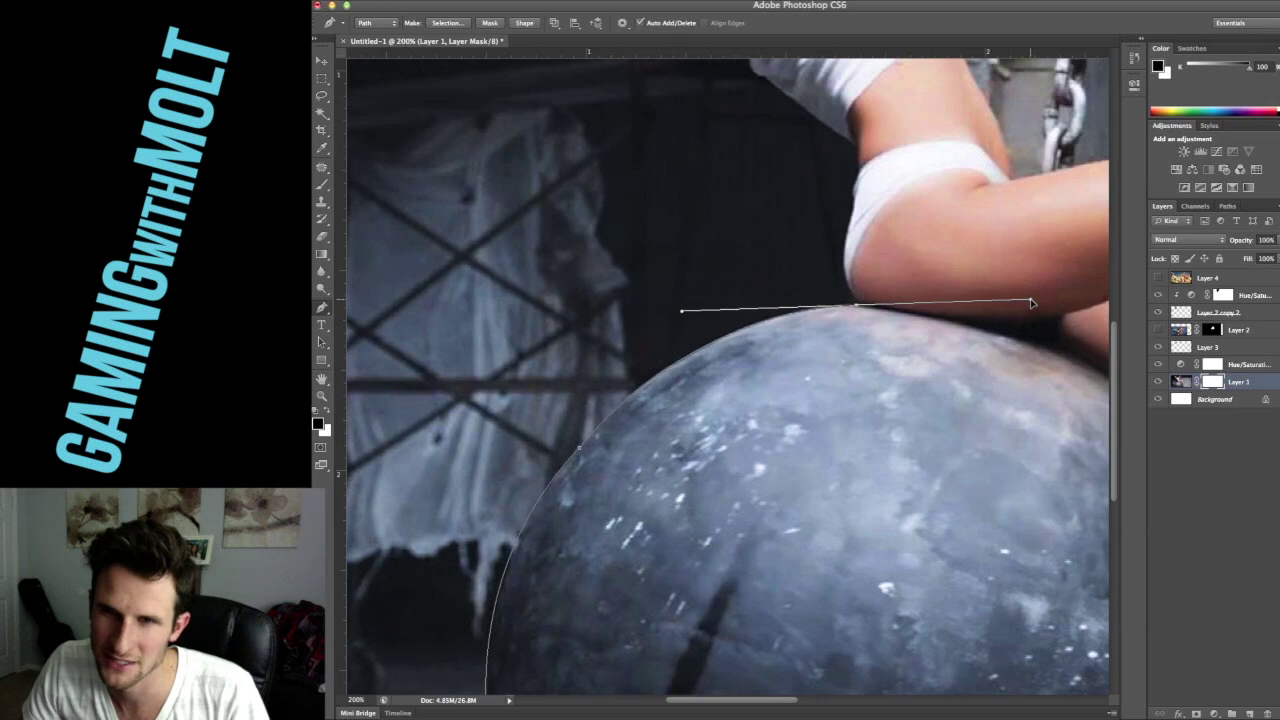
pyautogui.keyDown('alt'); pyautogui.click(858, 312); pyautogui.keyUp('alt')
# Continue the pen path up around the woman's shorts and lower back and along the outer edge of her tank top
pyautogui.moveTo(886, 266); pyautogui.dragTo(783, 300)
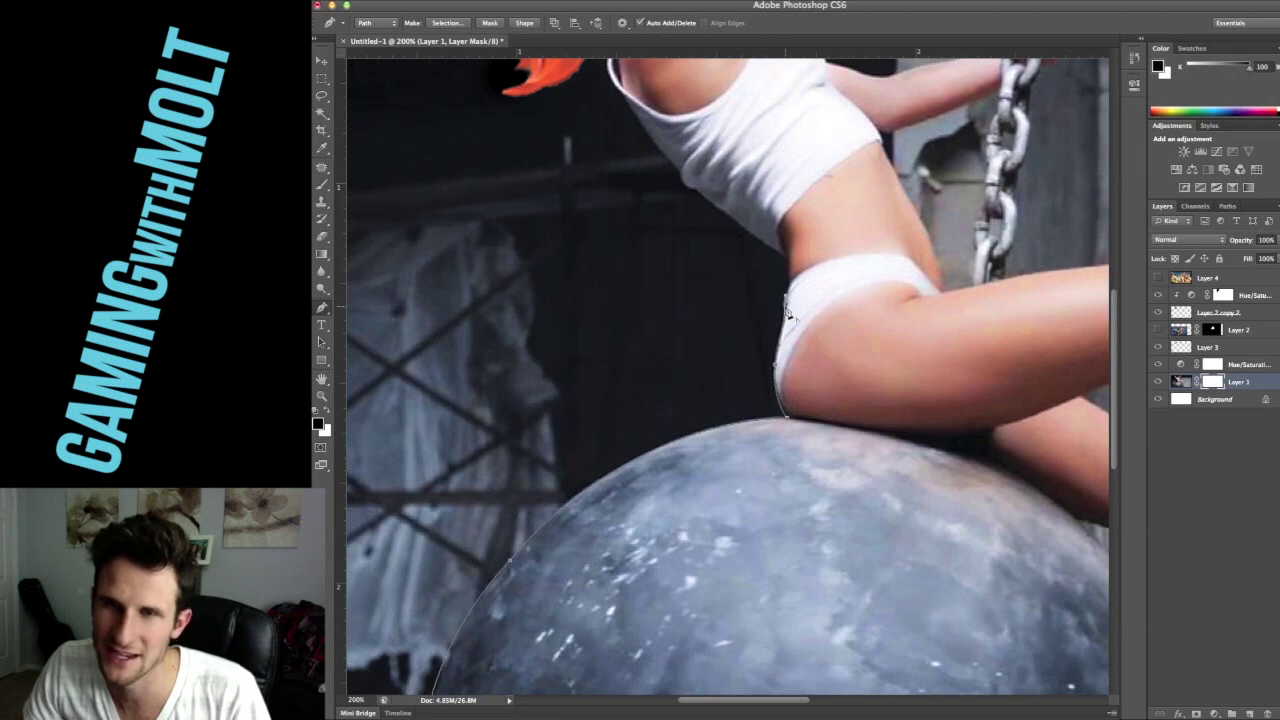
pyautogui.scroll(2, 790, 310)
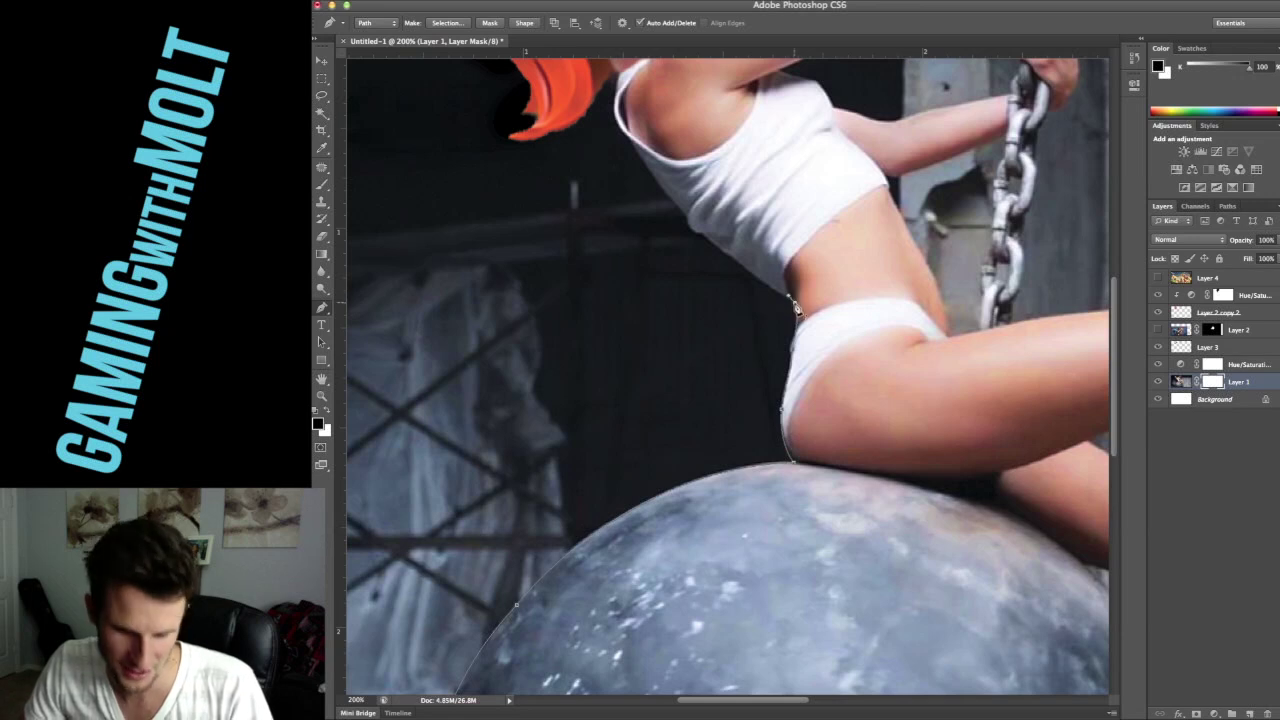
pyautogui.scroll(4, 829, 279)
pyautogui.hscroll(-2, 829, 279)
pyautogui.click(757, 325)
pyautogui.moveTo(778, 314); pyautogui.dragTo(829, 328)
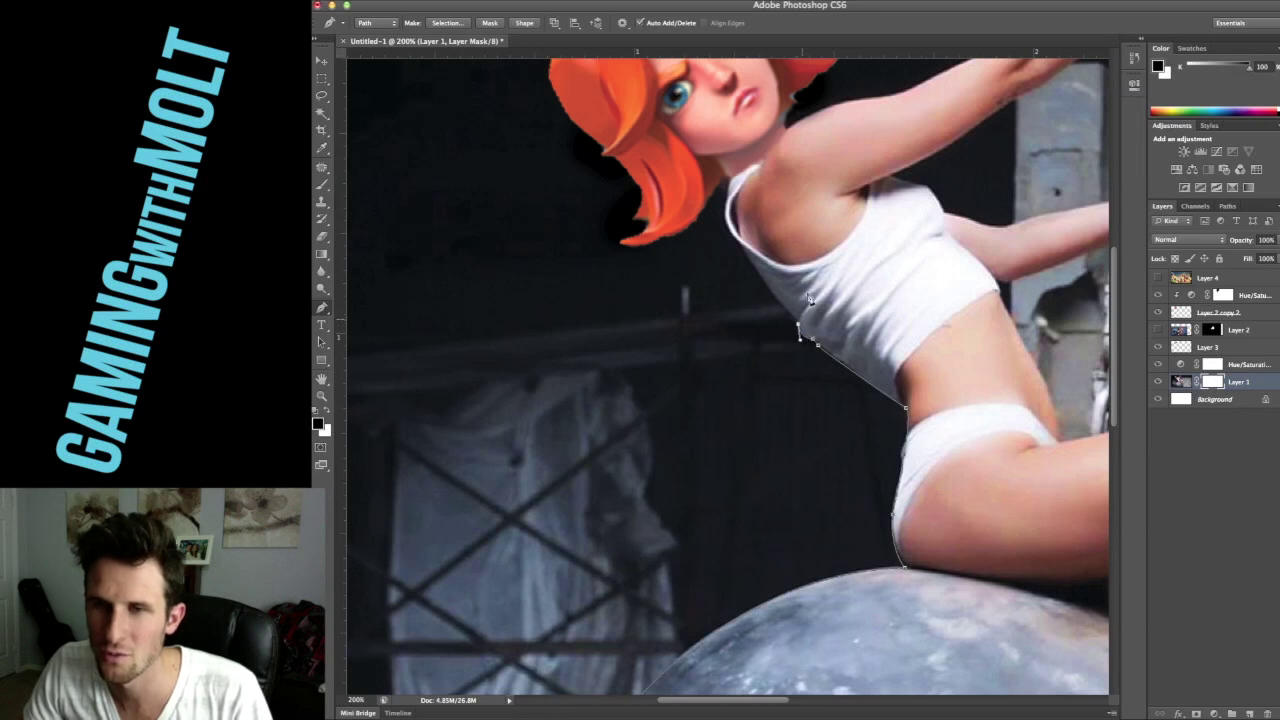
pyautogui.moveTo(808, 290); pyautogui.dragTo(899, 380)
pyautogui.click(836, 345)
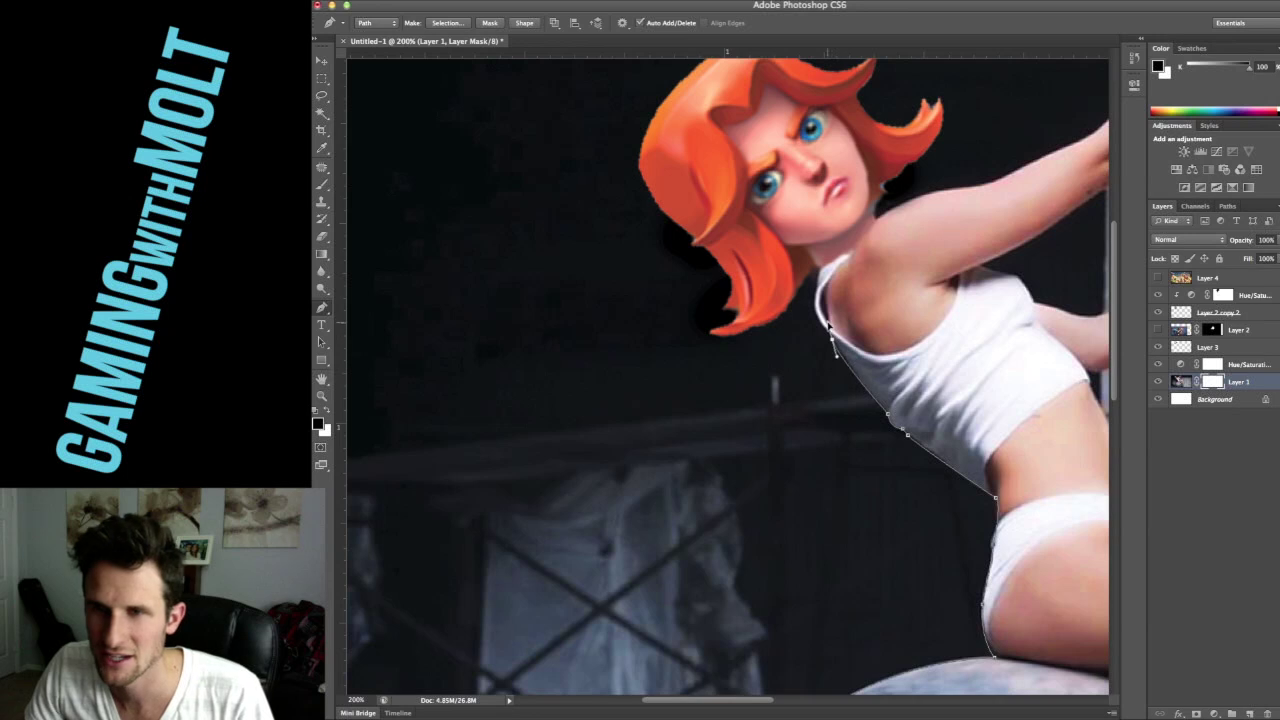
# Continue the pen path around the shoulder strap and along the upper edge of the raised arm to the canvas's upper border
pyautogui.keyDown('alt'); pyautogui.click(832, 340); pyautogui.keyUp('alt')
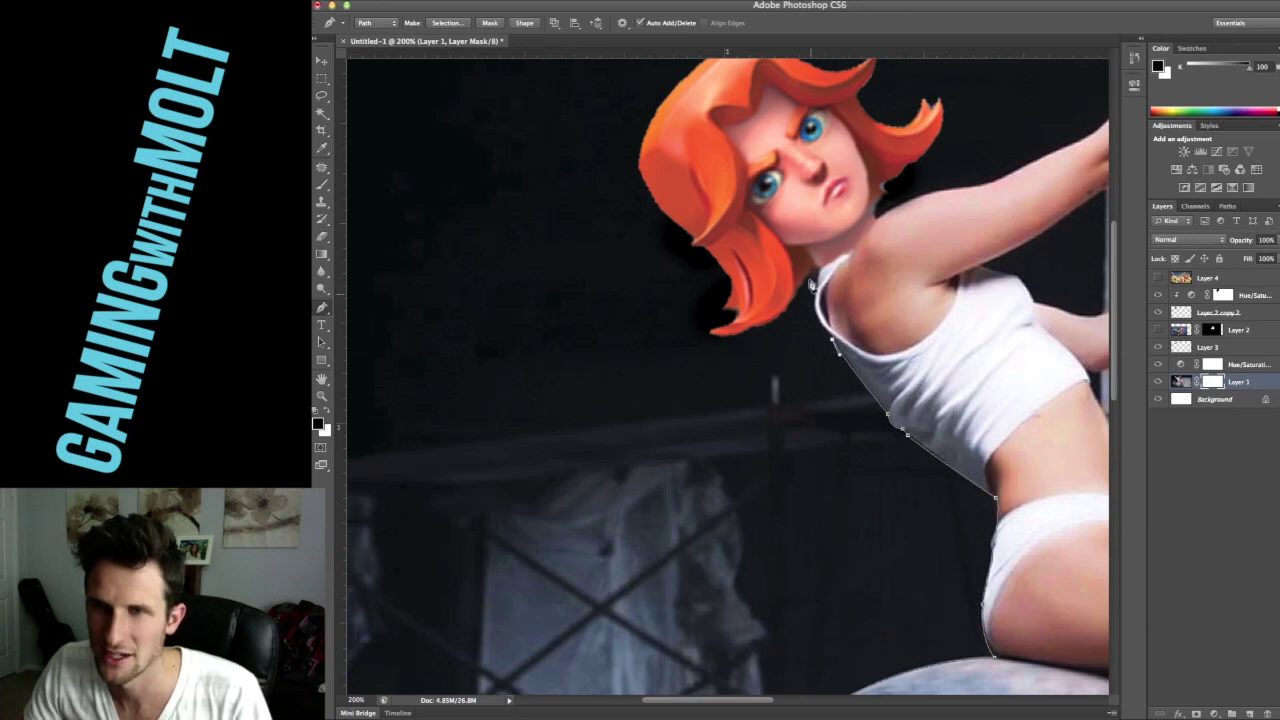
pyautogui.moveTo(820, 281); pyautogui.dragTo(763, 382)
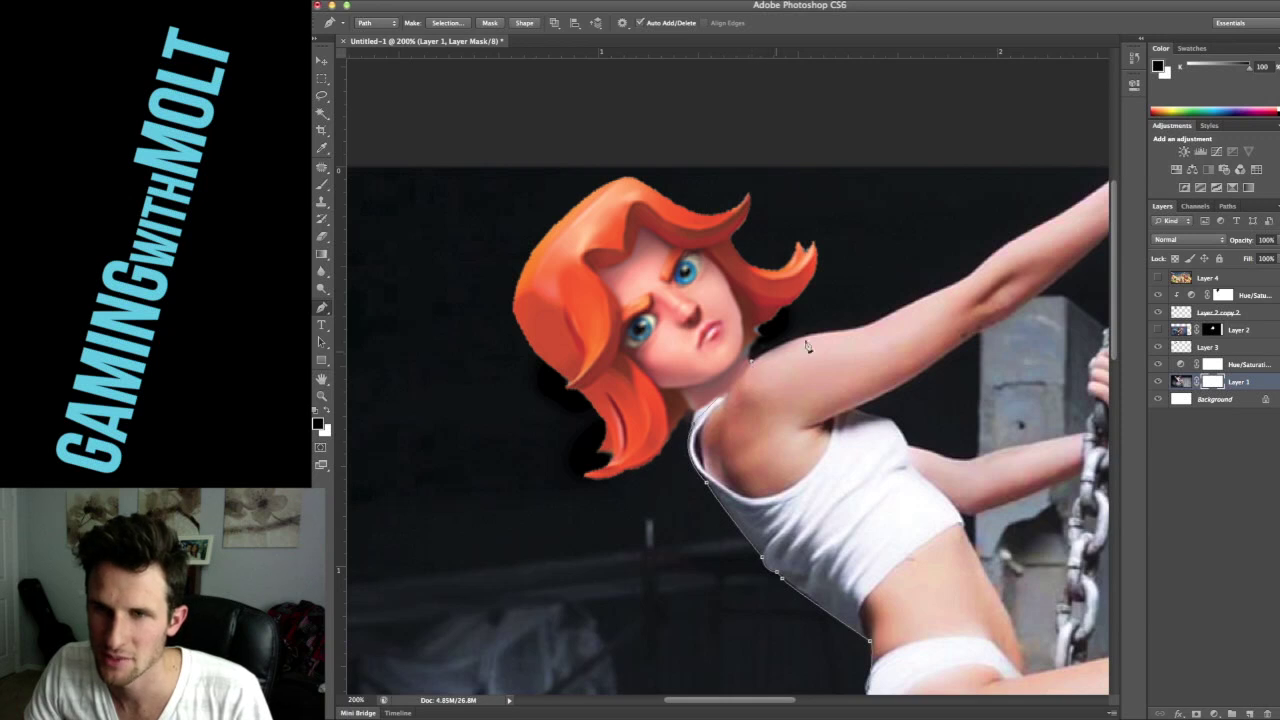
pyautogui.moveTo(818, 336); pyautogui.dragTo(830, 336)
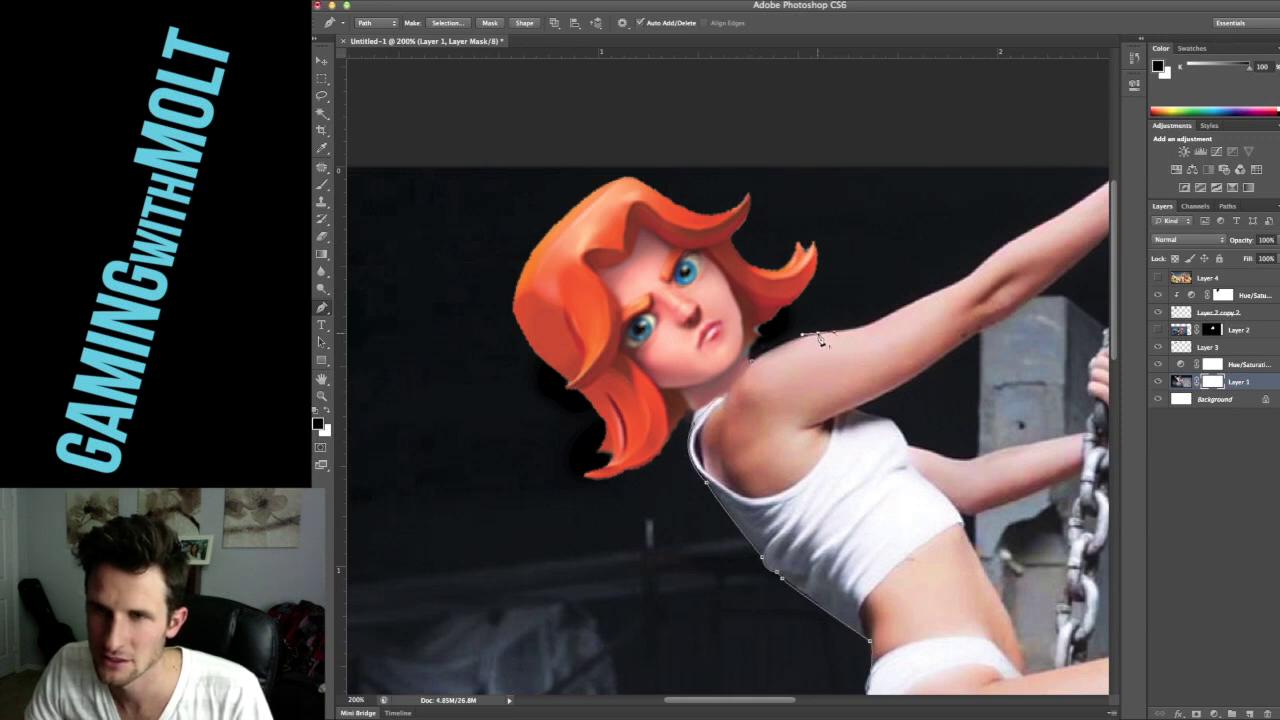
pyautogui.moveTo(905, 312); pyautogui.dragTo(885, 327)
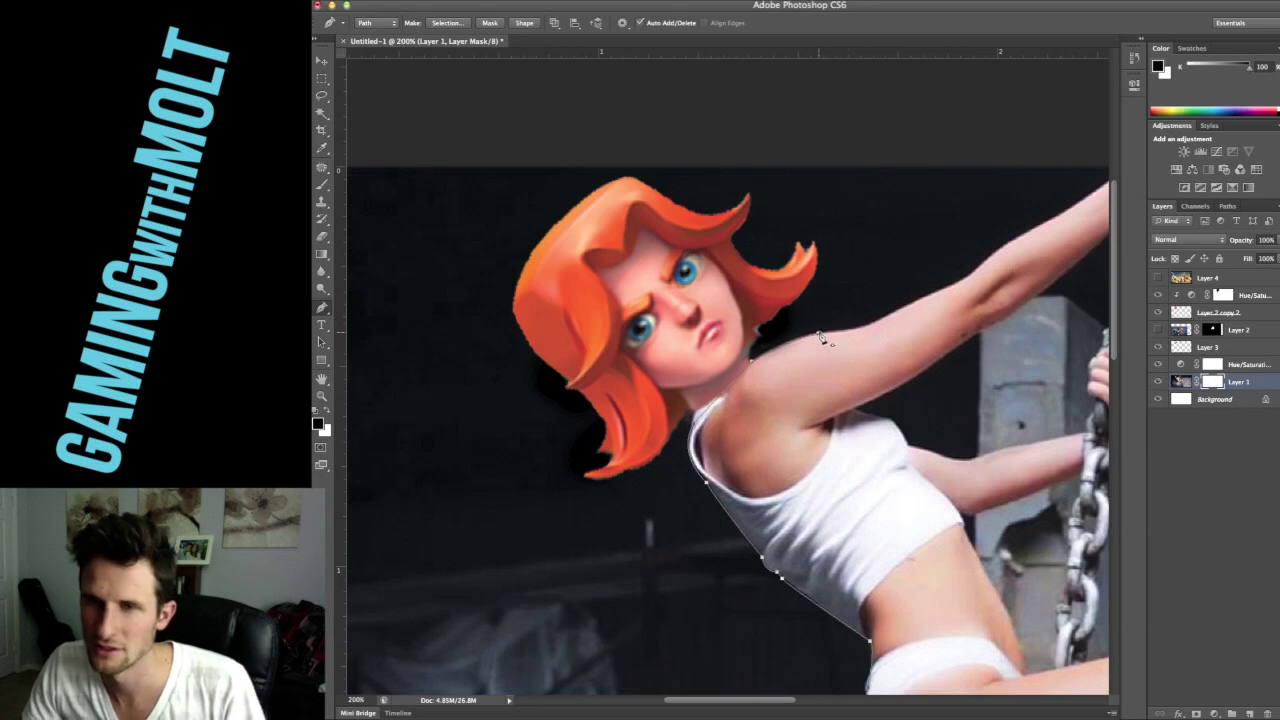
pyautogui.click(901, 307)
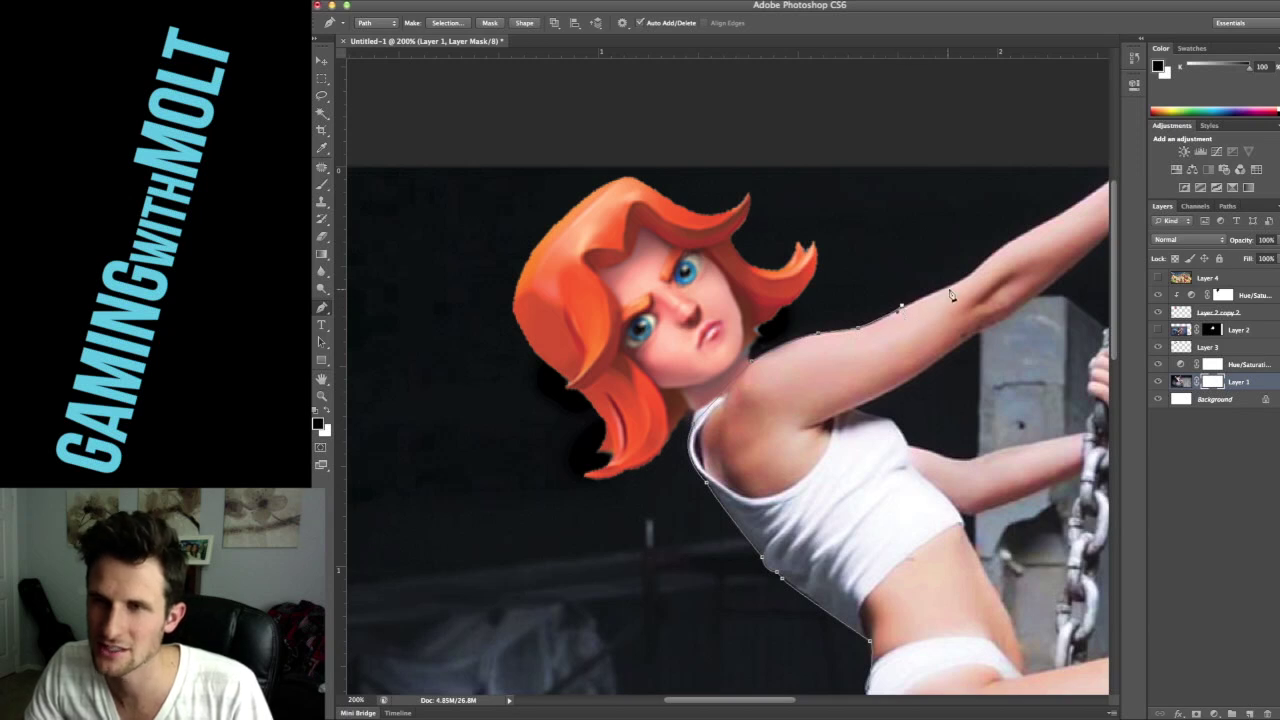
pyautogui.scroll(3, 906, 336)
pyautogui.hscroll(3, 906, 336)
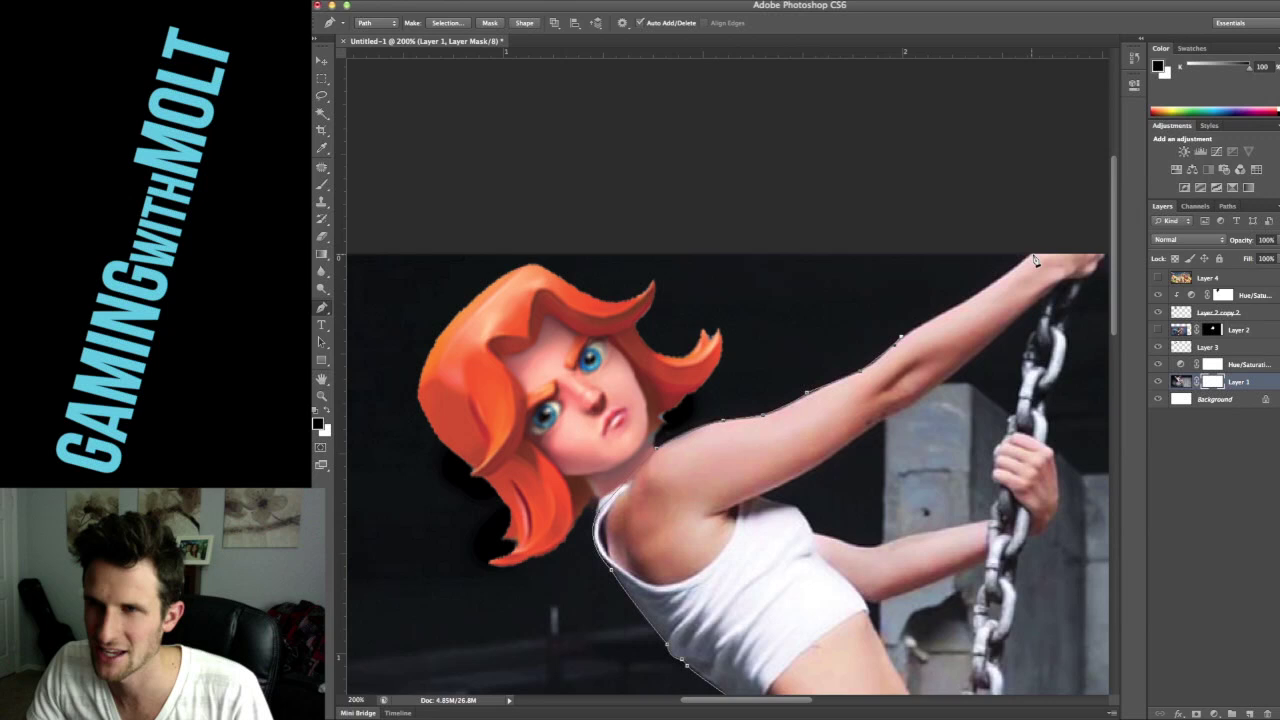
pyautogui.moveTo(1031, 256); pyautogui.dragTo(1048, 236)
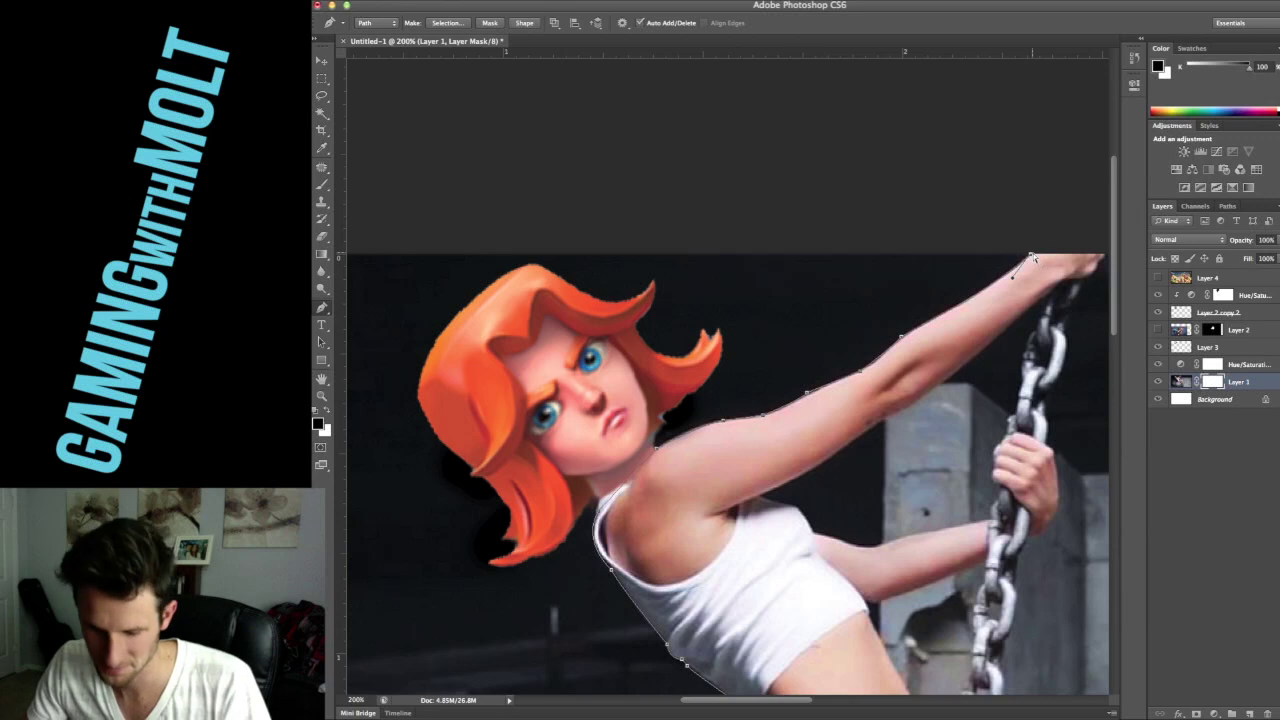
# Close the pen path outside the canvas around the background to the left of the woman and ball
pyautogui.press('super+minus')
pyautogui.click(394, 301)
pyautogui.moveTo(489, 407); pyautogui.dragTo(607, 125)
pyautogui.click(515, 622)
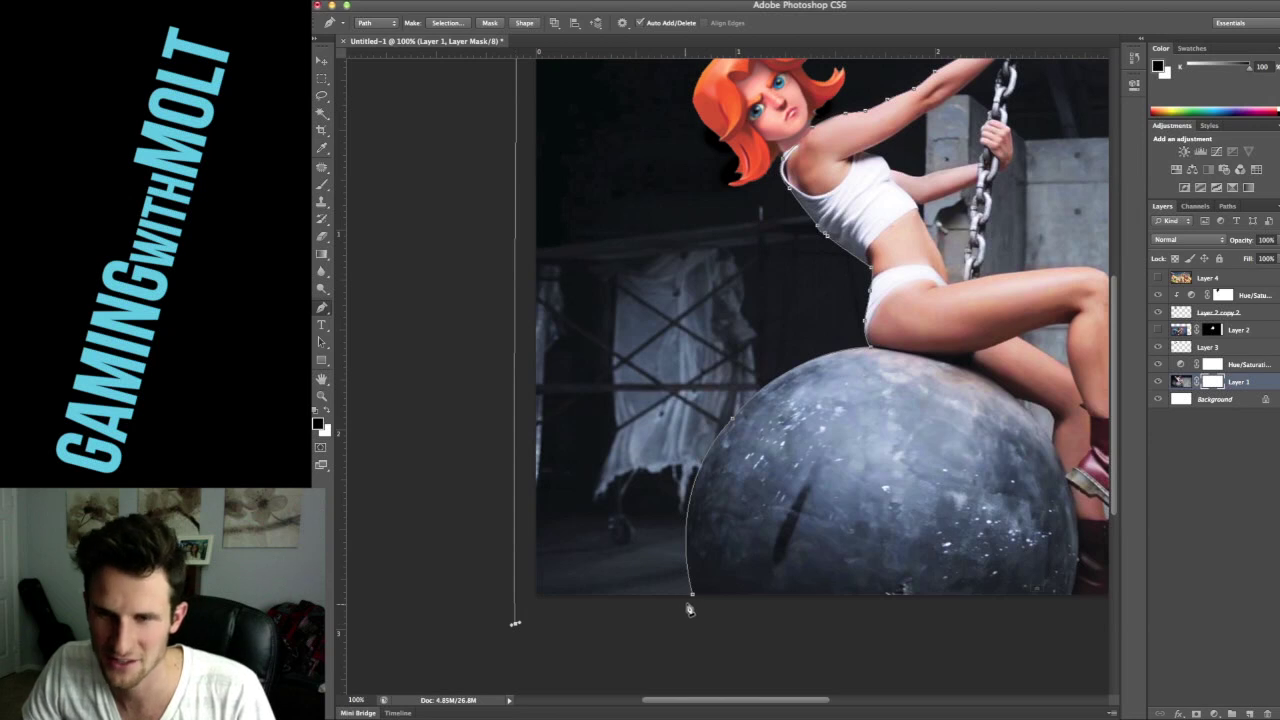
pyautogui.click(692, 595)
# Convert the path to a selection, fill it with black on Layer 1's mask, and deselect
pyautogui.rightClick(662, 562)
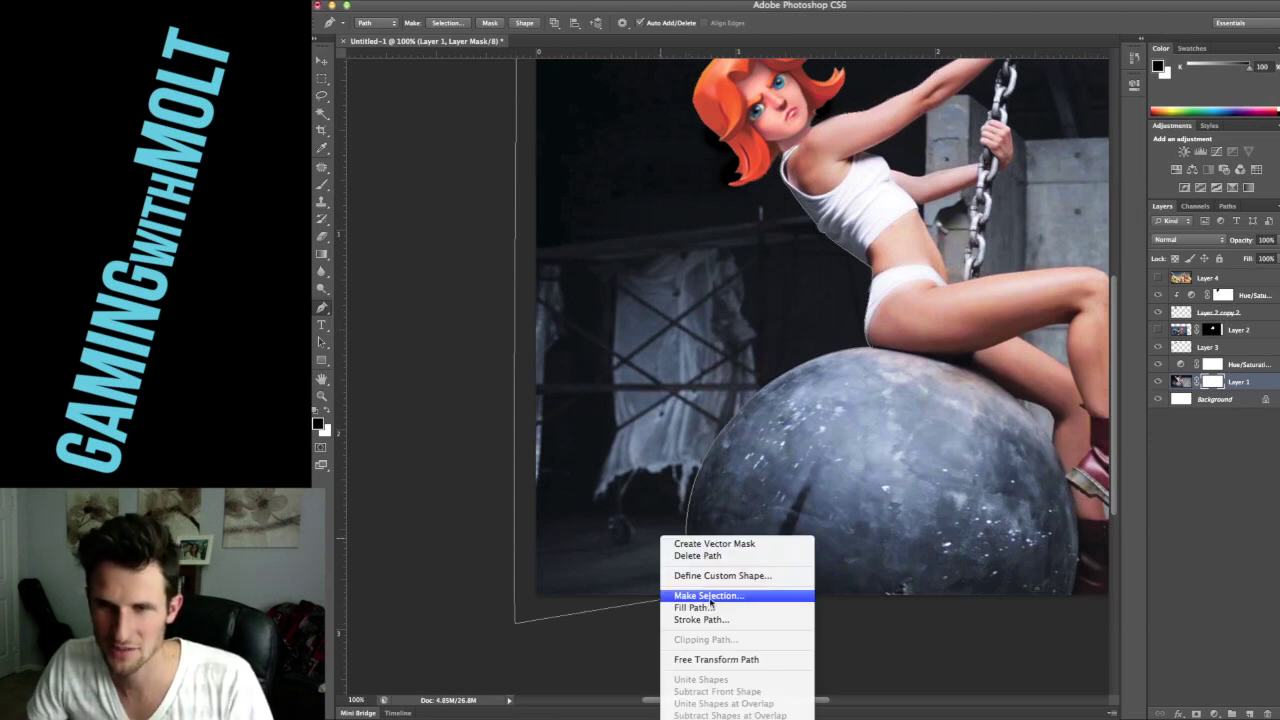
pyautogui.click(710, 600)
pyautogui.press('Return')
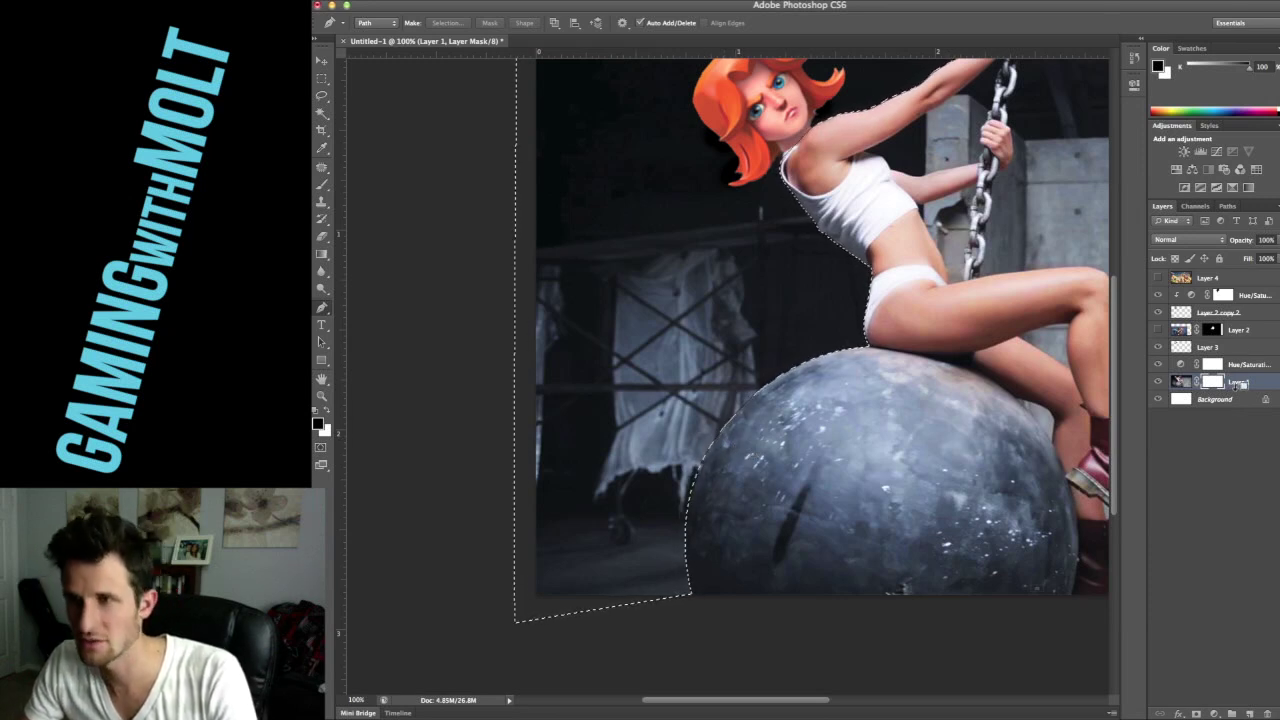
pyautogui.hotkey('alt', 'BackSpace')
pyautogui.press('super+d')
pyautogui.scroll(5, 900, 300)
pyautogui.hscroll(2, 1000, 410)
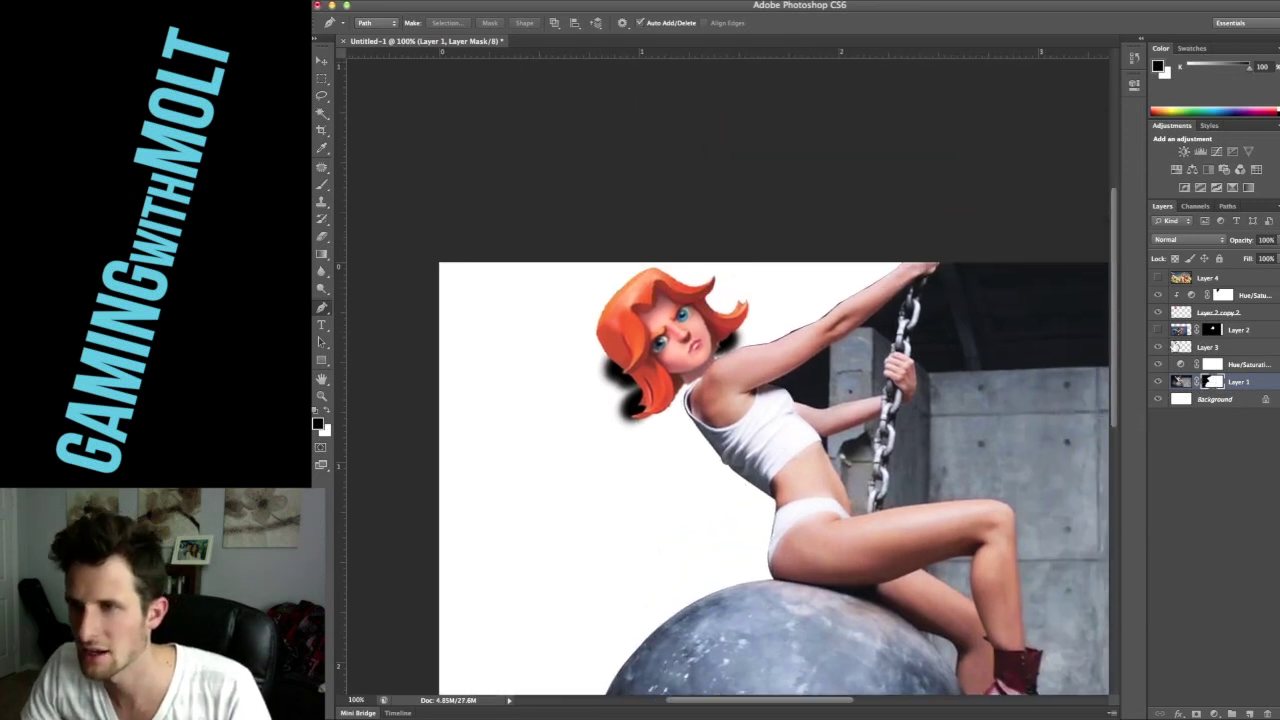
# Hide Layer 3, which holds the black smudges around the red hair
pyautogui.click(1158, 347)
pyautogui.click(1158, 347)
pyautogui.click(1158, 347)
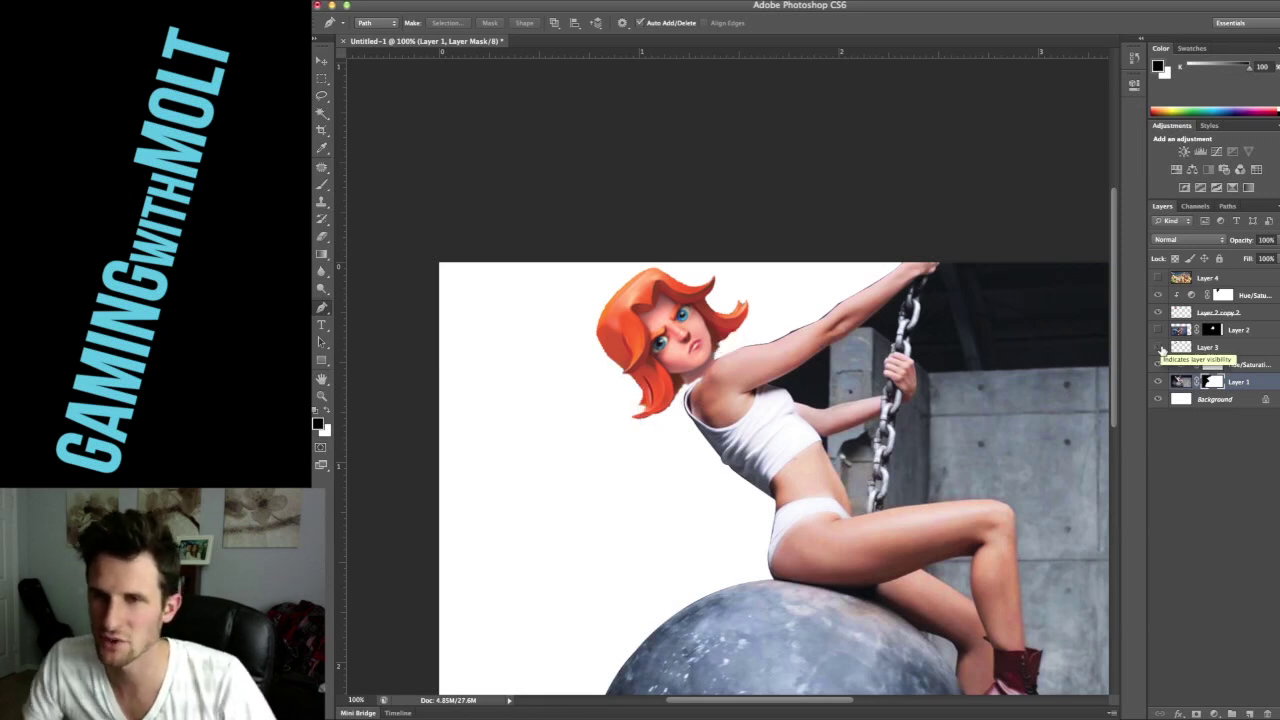
# Select the dark background gap between the woman's arms with the Magic Wand and mask it out of Layer 1
pyautogui.press('super+equal')
pyautogui.press('super+equal')
pyautogui.moveTo(950, 404); pyautogui.dragTo(684, 441)
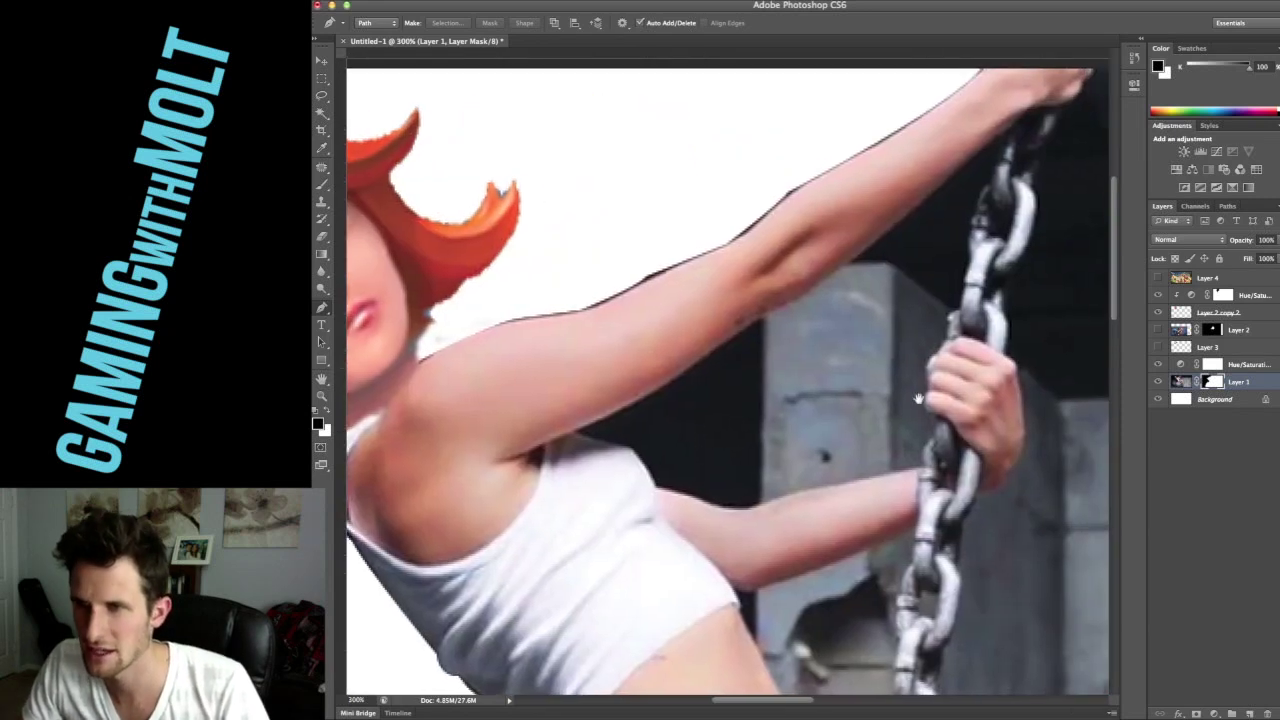
pyautogui.press('w')
pyautogui.click(746, 428)
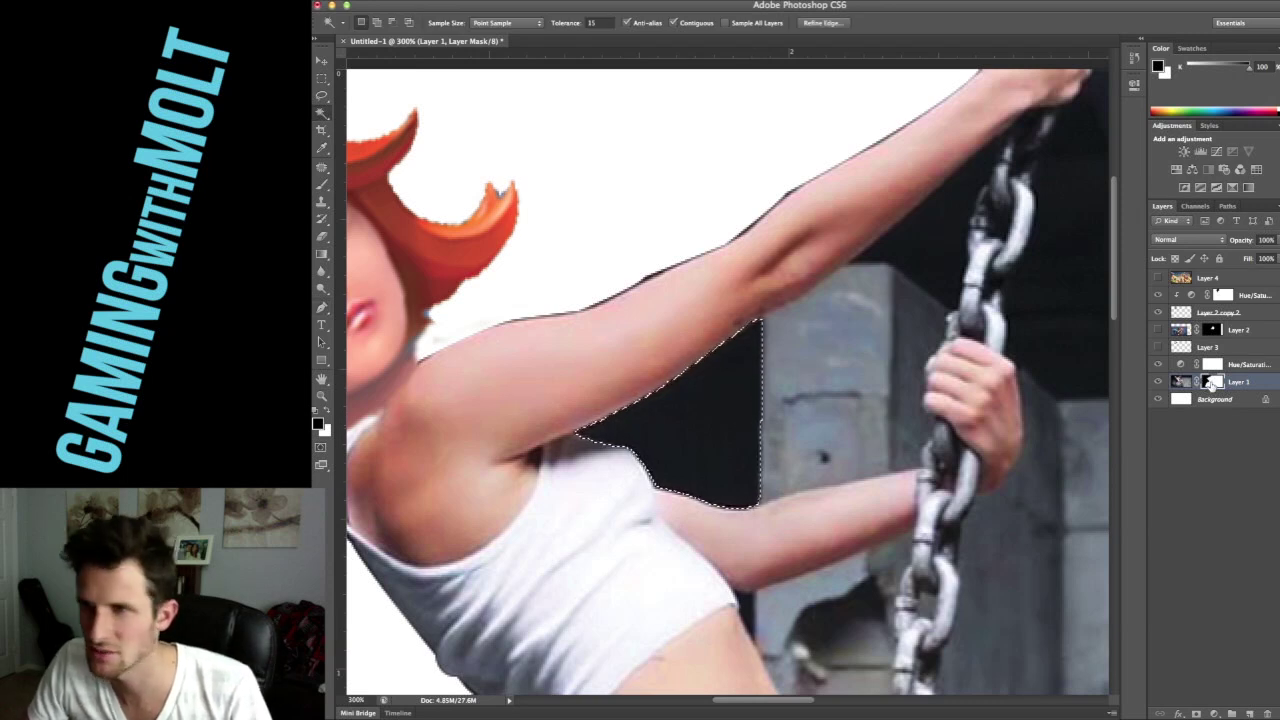
pyautogui.press('BackSpace')
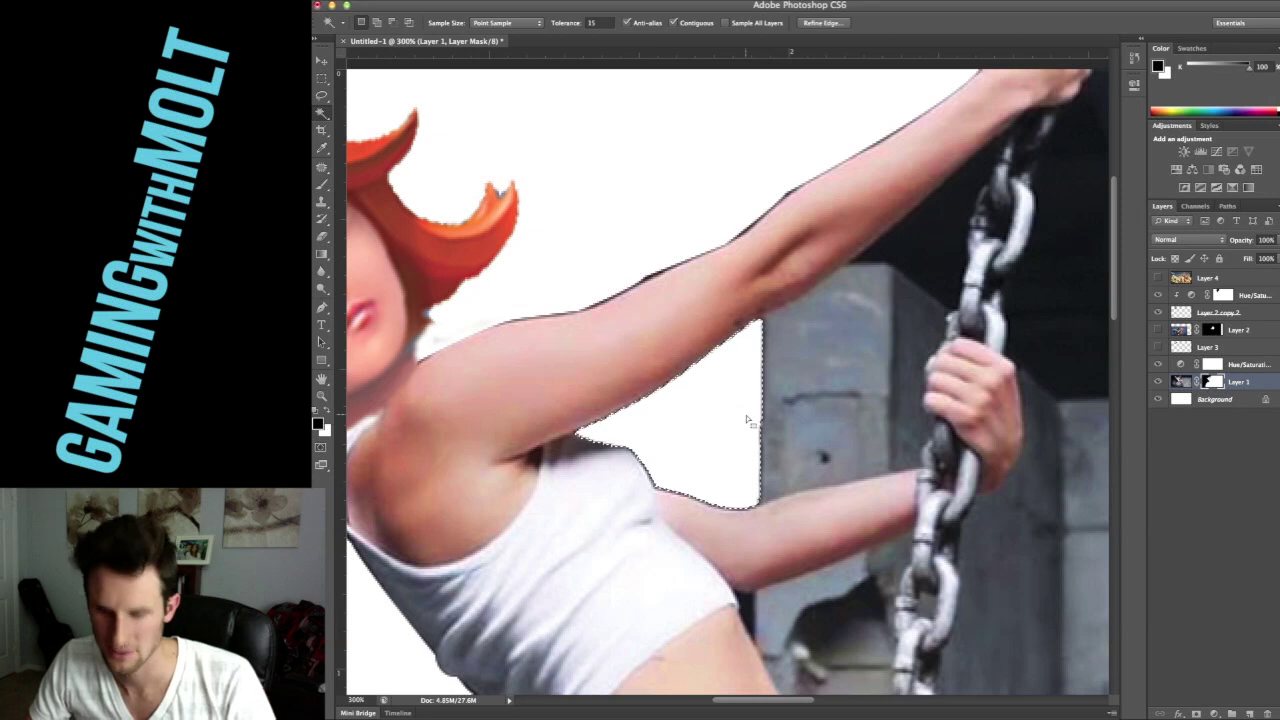
pyautogui.hotkey('ctrl', 'd')
# Paint the leftover dark fringe around the gap between the arms out of Layer 1's mask with a small black brush
pyautogui.press('b')
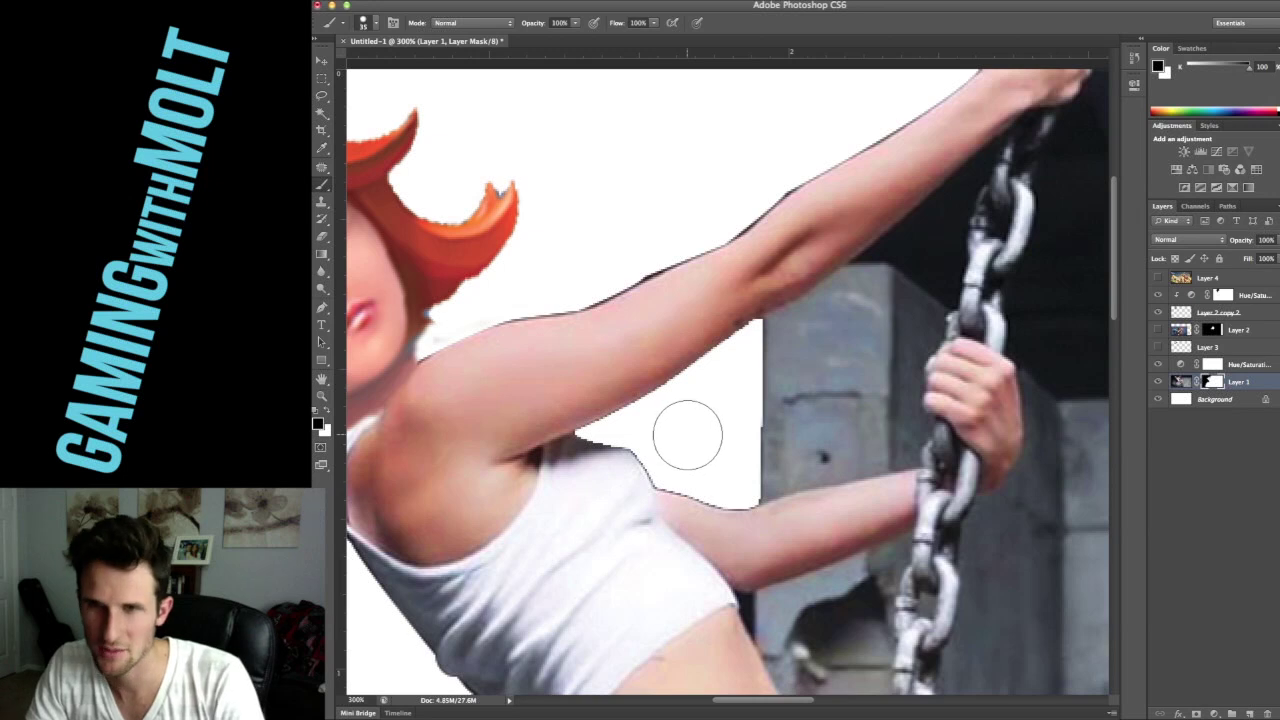
pyautogui.press('p')
pyautogui.press('b')
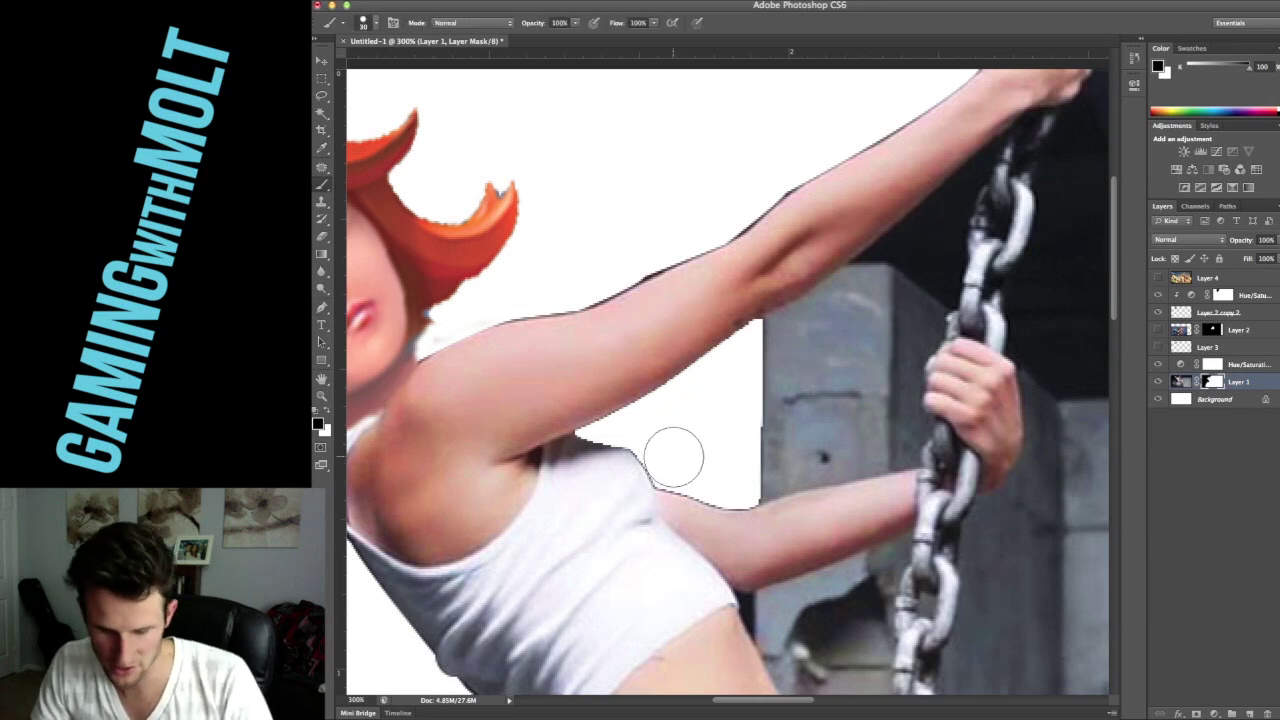
pyautogui.press('[')
pyautogui.press('[')
pyautogui.press('[')
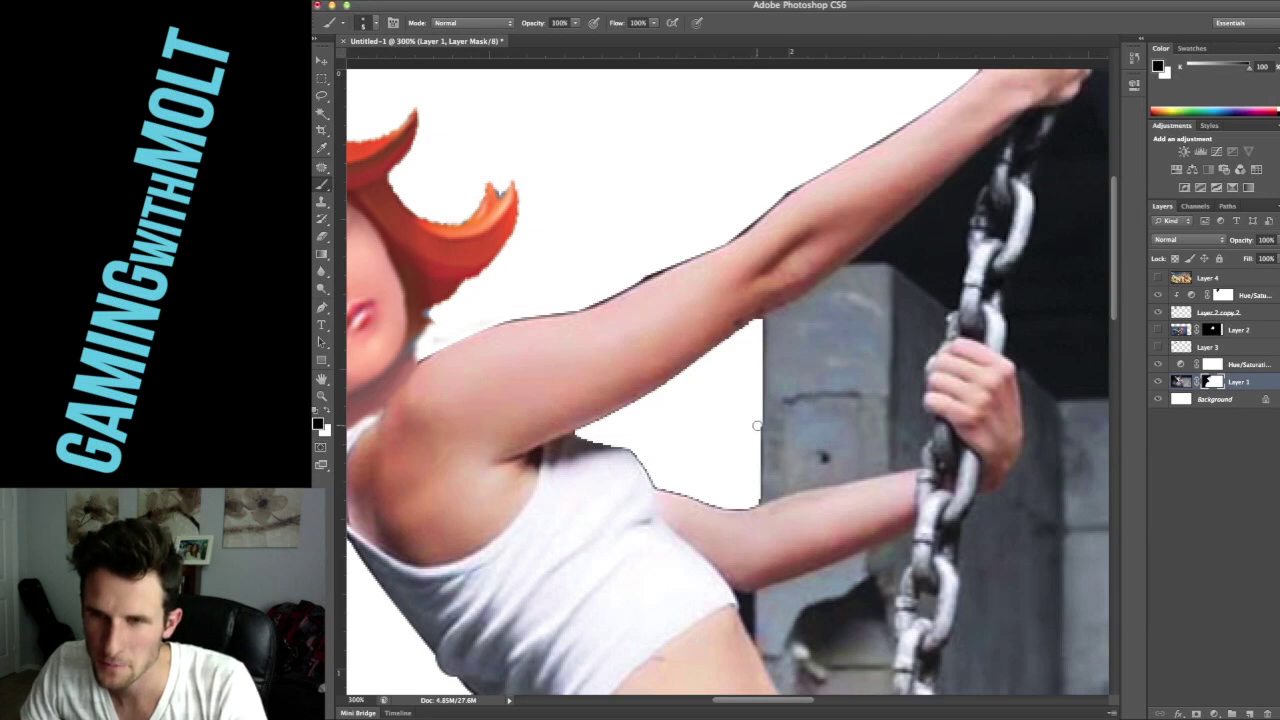
pyautogui.moveTo(760, 435)
pyautogui.mouseDown()
pyautogui.moveTo(756, 503)
pyautogui.moveTo(698, 499)
pyautogui.mouseUp()
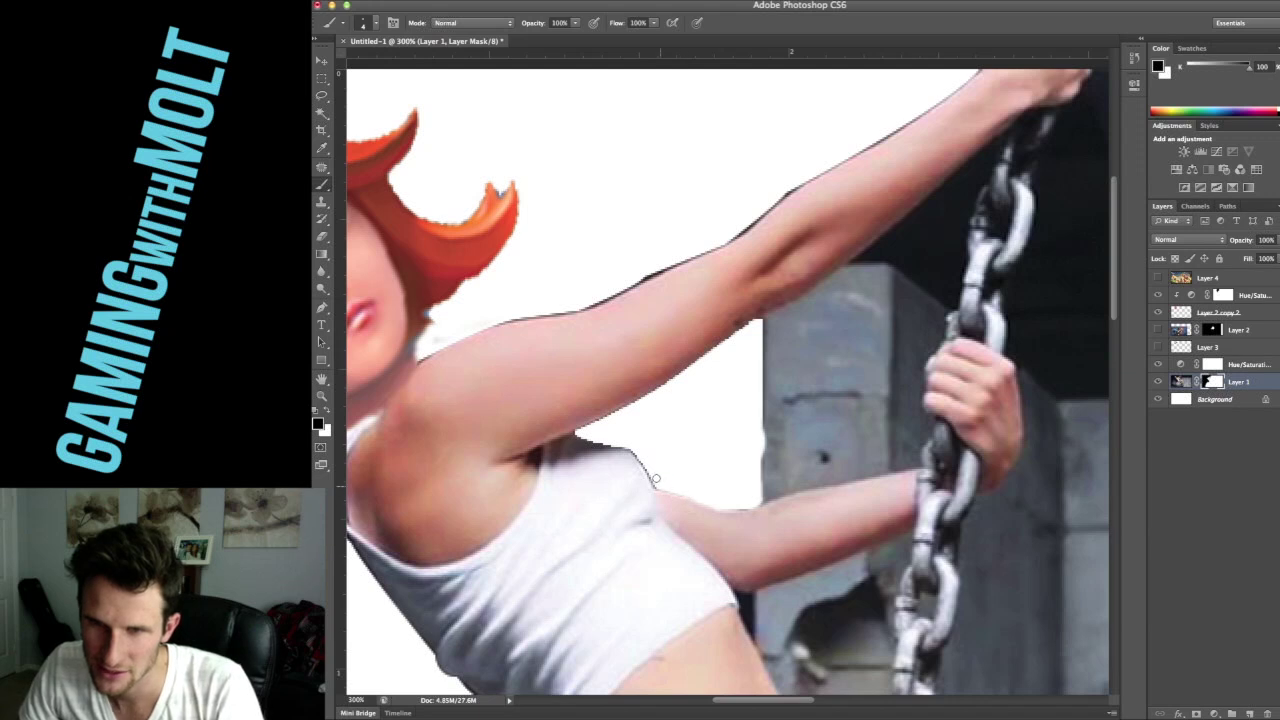
pyautogui.moveTo(598, 441); pyautogui.dragTo(617, 444)
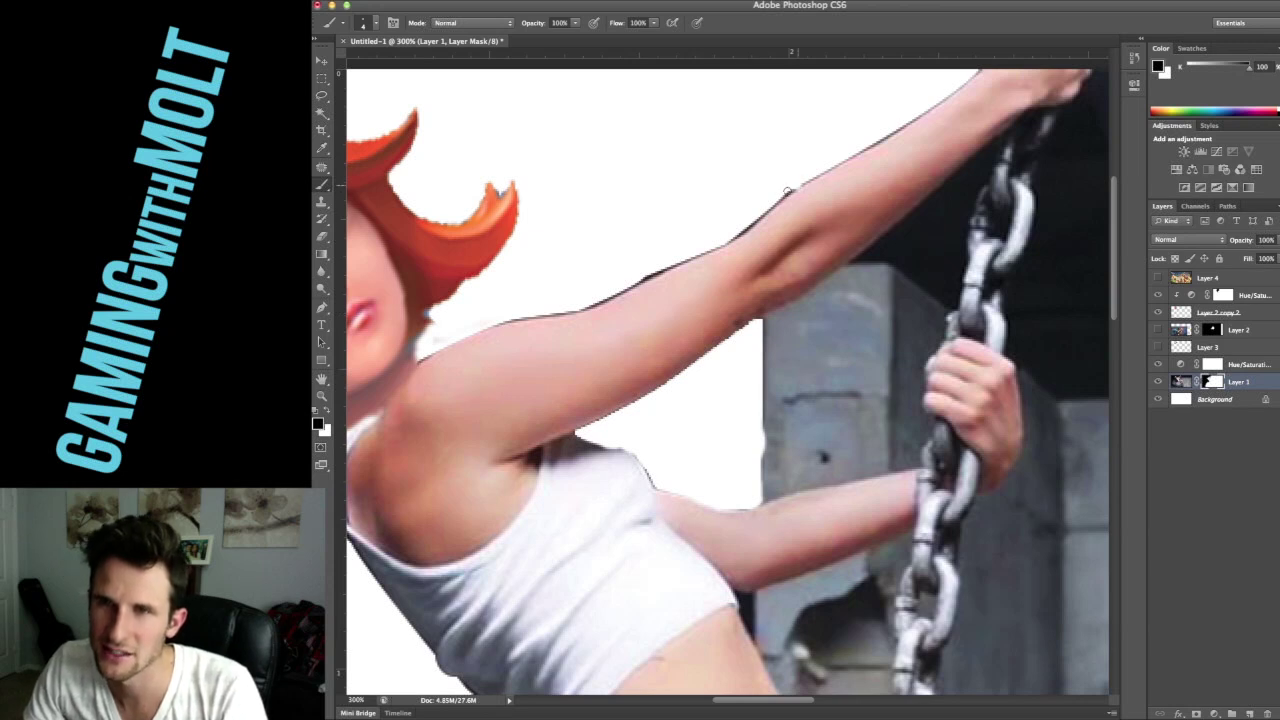
# Paint away the dark fringe along the upper edge of the raised arm on Layer 1's mask
pyautogui.moveTo(786, 191); pyautogui.dragTo(770, 207)
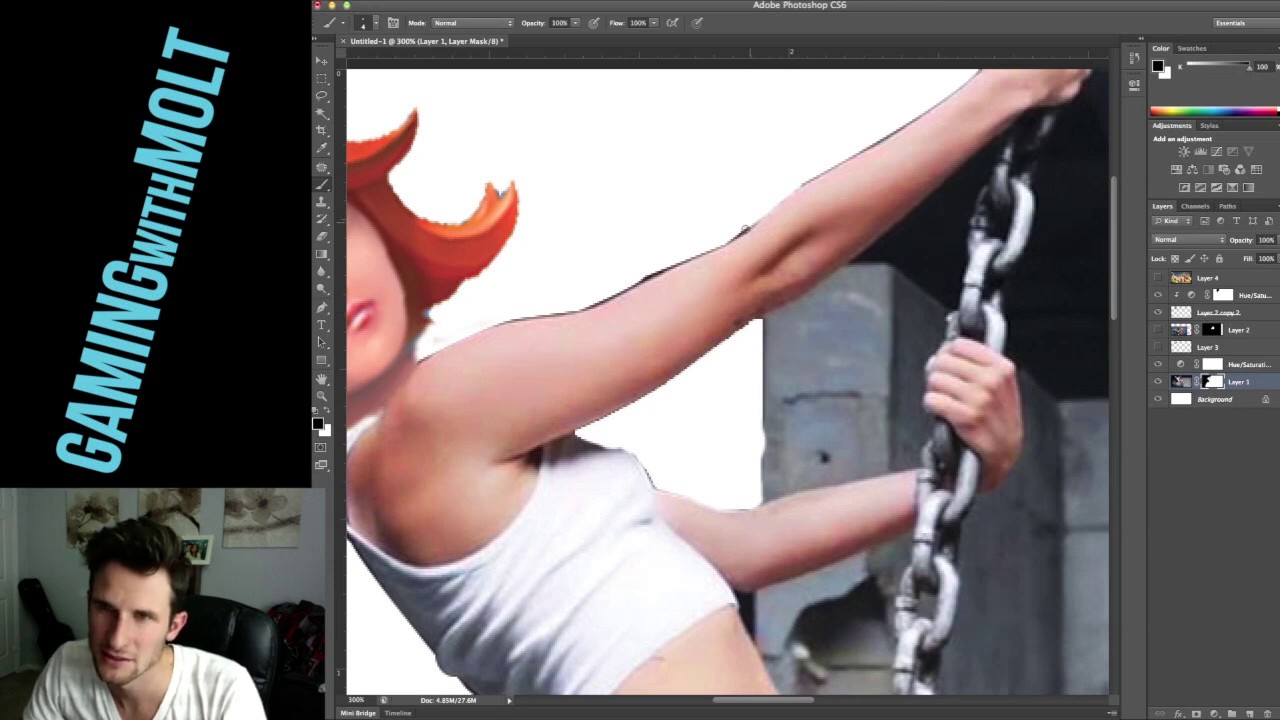
pyautogui.moveTo(715, 243); pyautogui.dragTo(550, 312)
pyautogui.scroll(3, 601, 299)
pyautogui.hscroll(3, 601, 299)
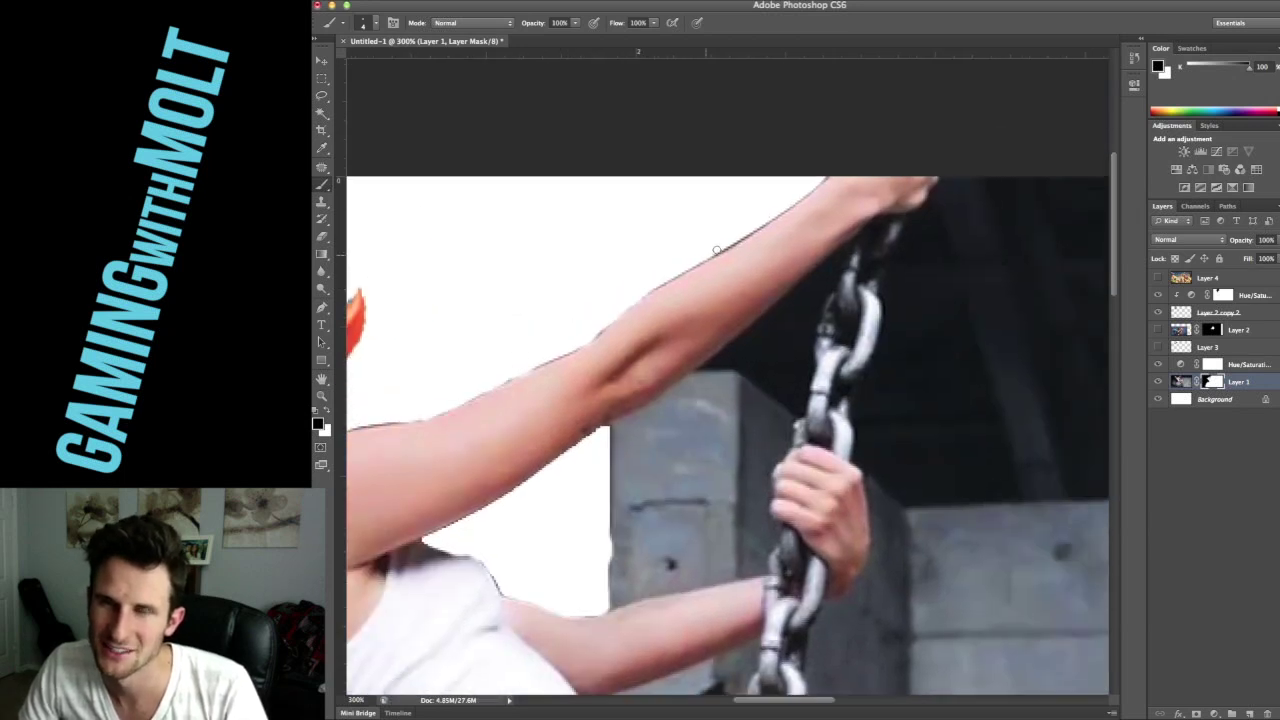
pyautogui.moveTo(742, 236); pyautogui.dragTo(785, 206)
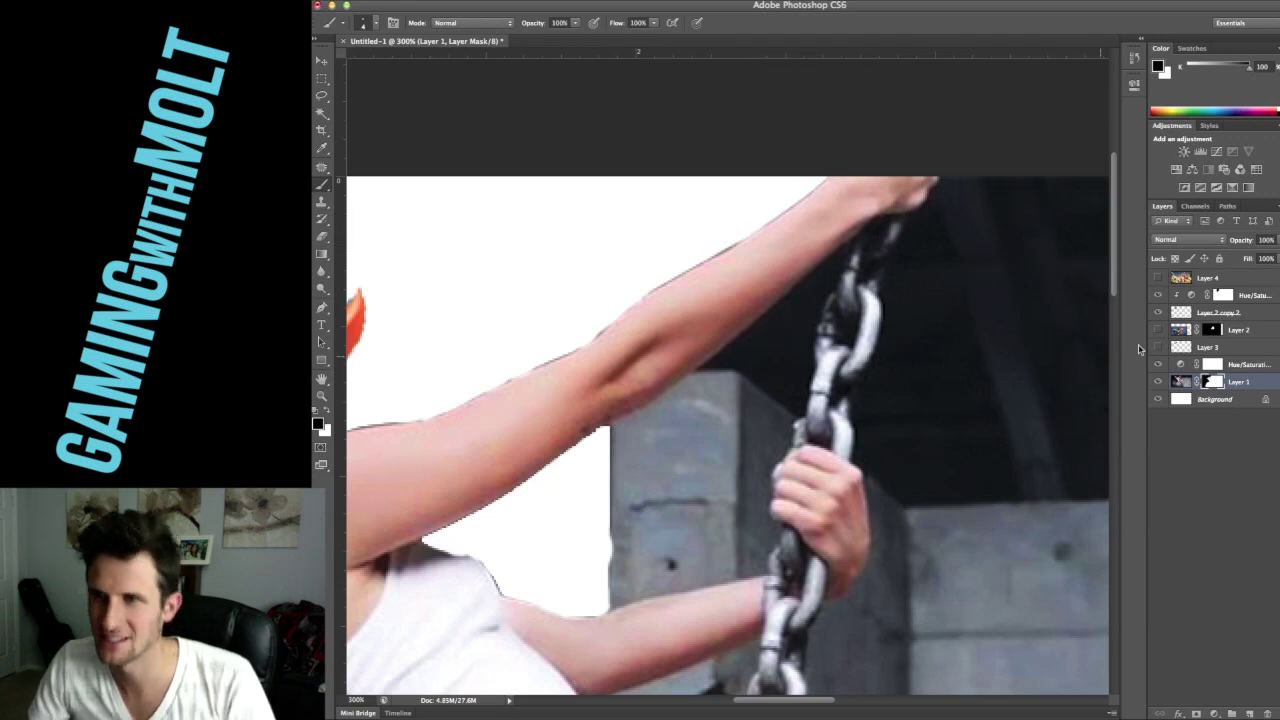
# Place the battle artwork, Layer 4, visibly beneath Layer 1 and shift it slightly left behind the woman and ball
pyautogui.moveTo(1238, 281); pyautogui.dragTo(1218, 390)
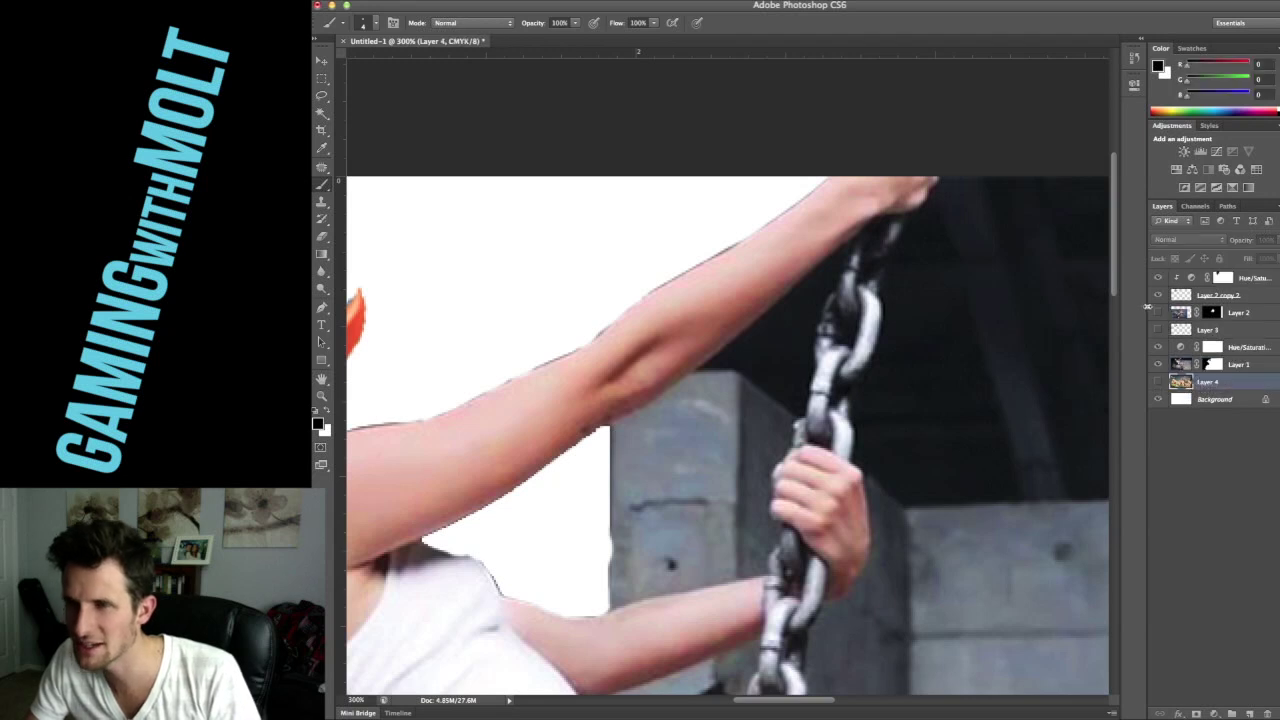
pyautogui.click(1160, 385)
pyautogui.press('super+minus')
pyautogui.press('super+minus')
pyautogui.press('super+minus')
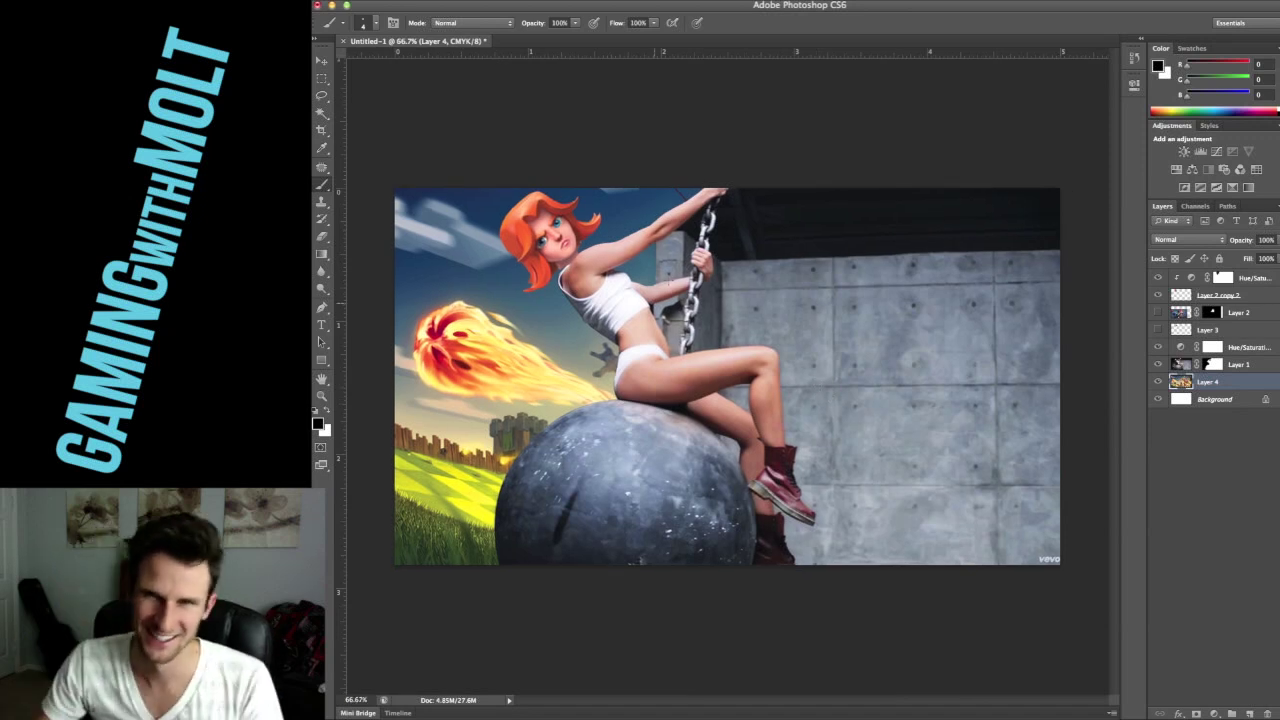
pyautogui.press('v')
pyautogui.moveTo(527, 361); pyautogui.dragTo(648, 355)
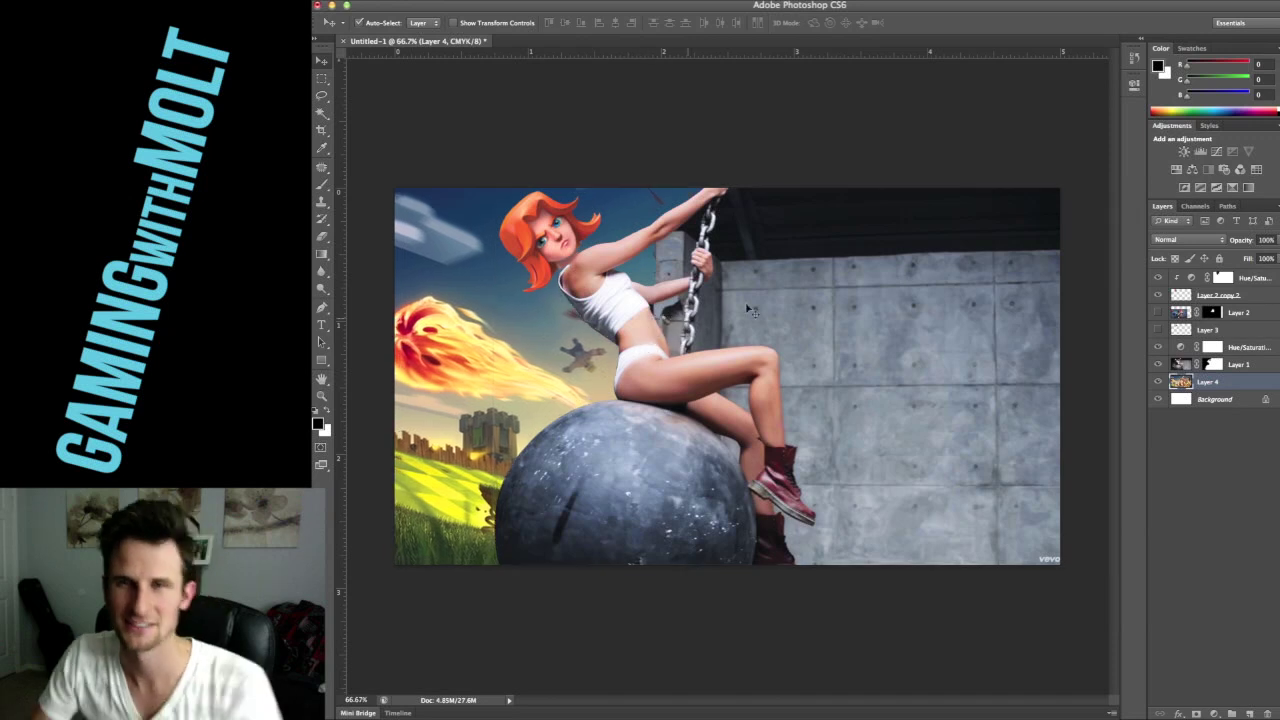
# Target Layer 1's mask and trace the concrete wall's upper edge with the Pen tool, from the image's outer edge to the wall corner by the chain
pyautogui.press('super+equal')
pyautogui.press('super+equal')
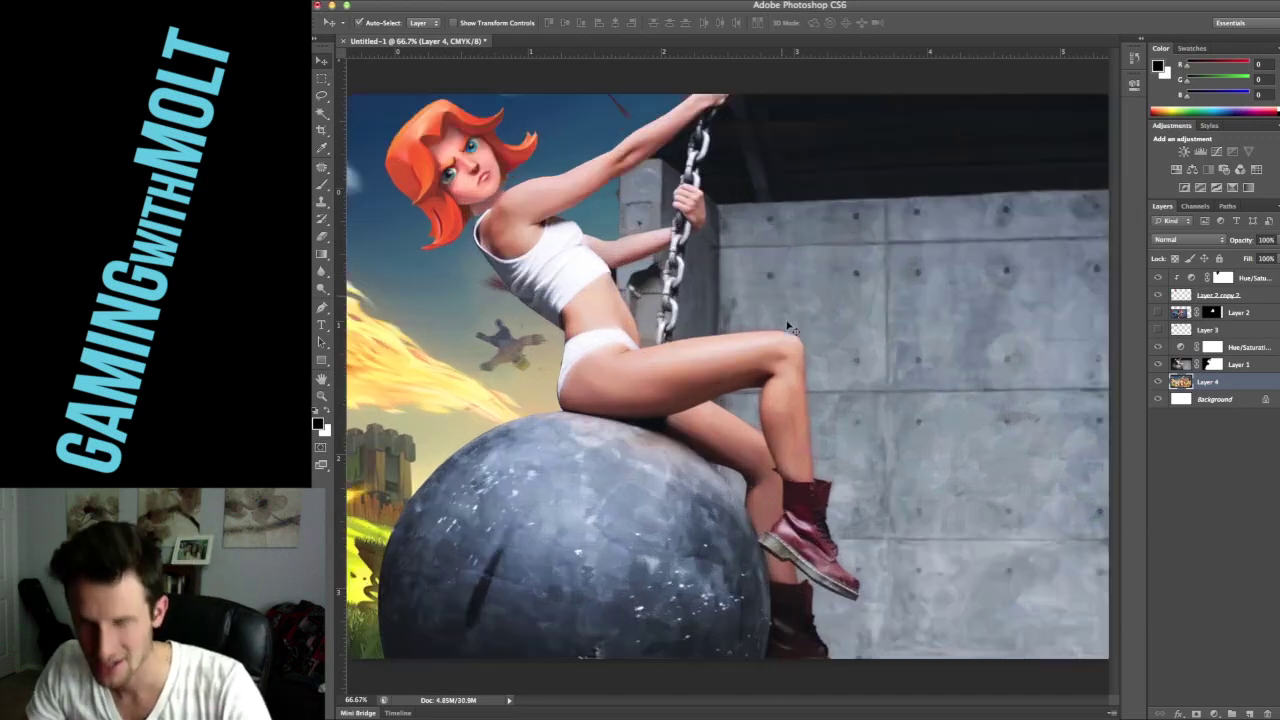
pyautogui.moveTo(771, 346); pyautogui.dragTo(728, 545)
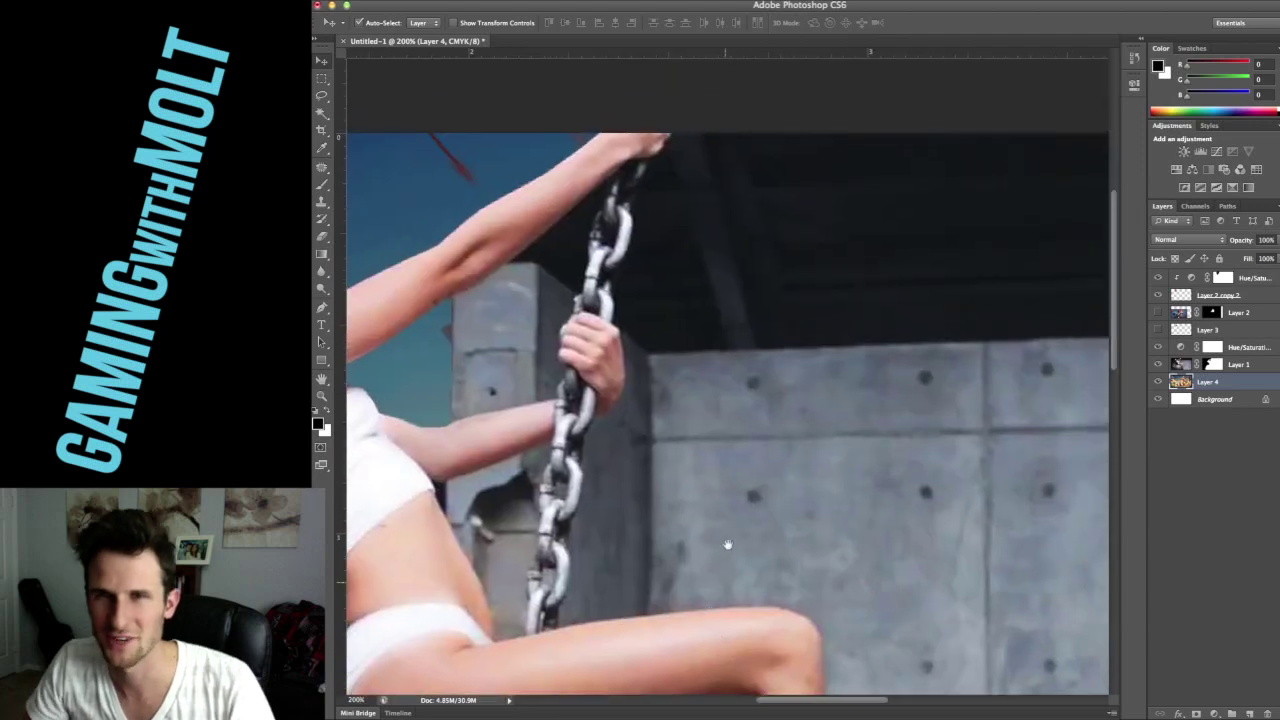
pyautogui.click(1213, 366)
pyautogui.click(1181, 364)
pyautogui.scroll(3, 931, 417)
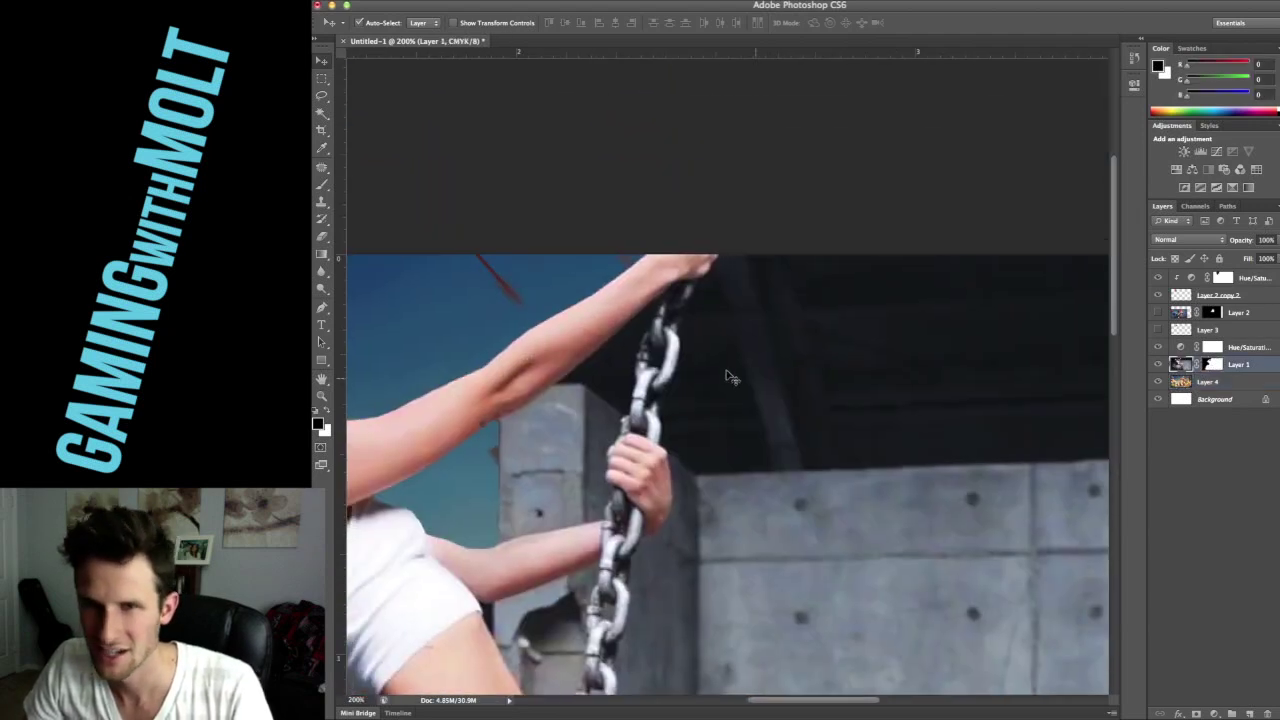
pyautogui.click(1213, 366)
pyautogui.hscroll(5, 834, 400)
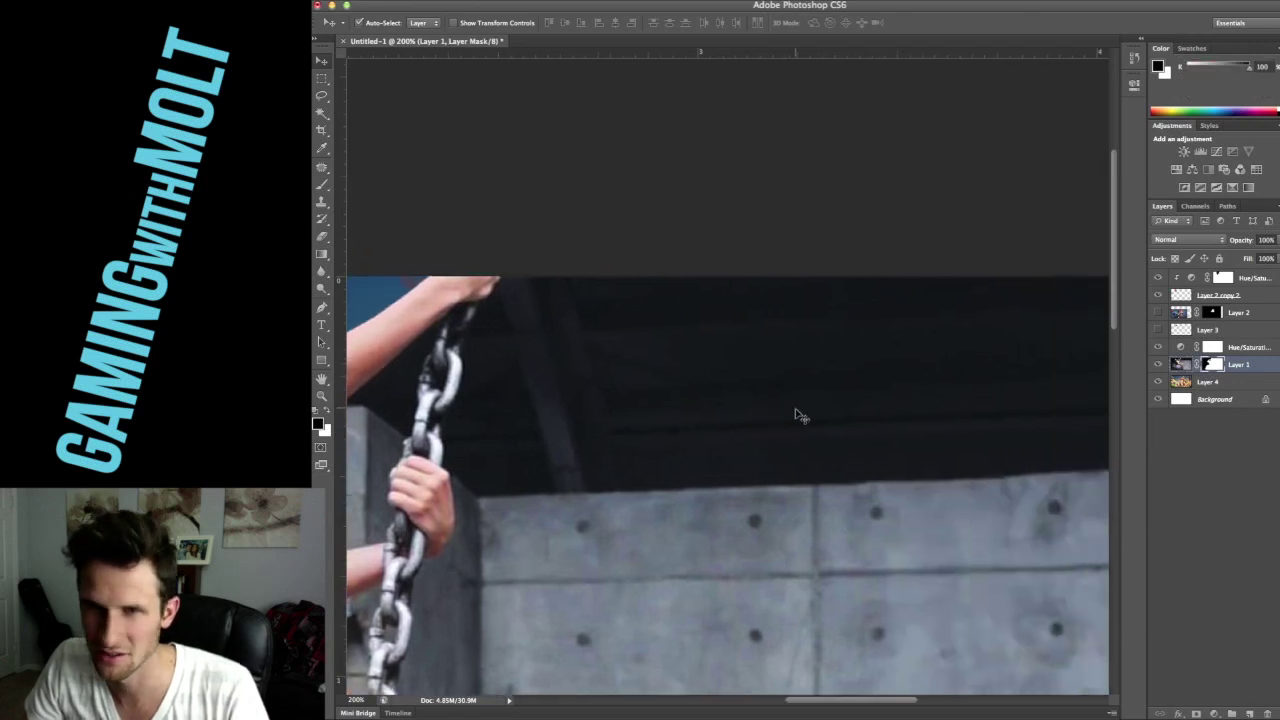
pyautogui.moveTo(966, 426); pyautogui.dragTo(746, 456)
pyautogui.press('p')
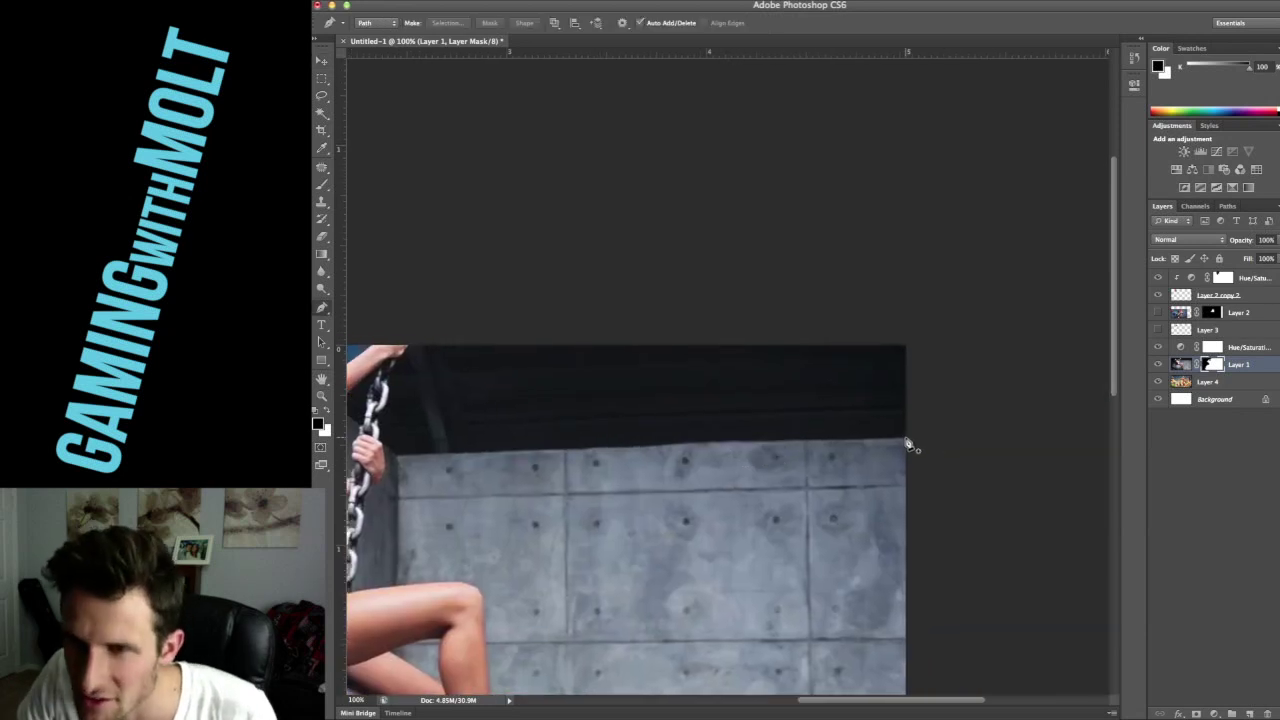
pyautogui.click(908, 442)
pyautogui.moveTo(727, 479); pyautogui.dragTo(892, 467)
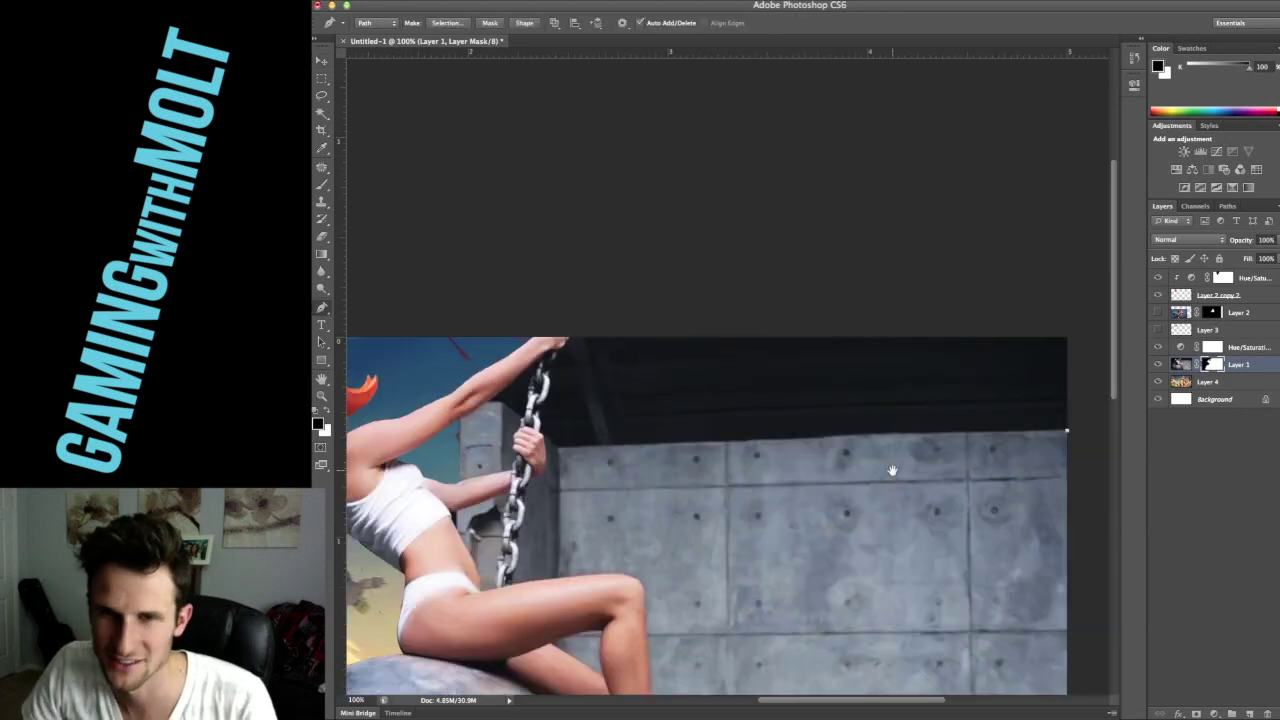
pyautogui.click(560, 447)
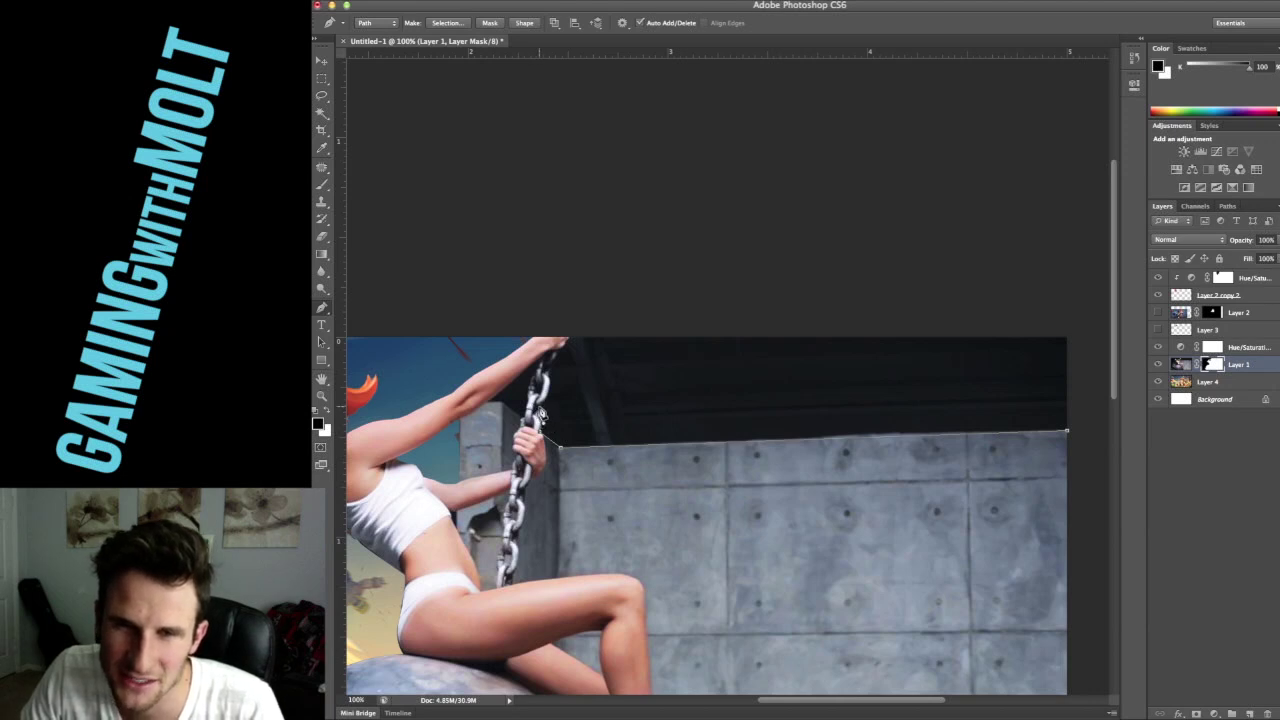
# Continue the pen path up the outer side of the chain links and around the raised hand to the image's upper edge
pyautogui.moveTo(553, 376); pyautogui.dragTo(554, 369)
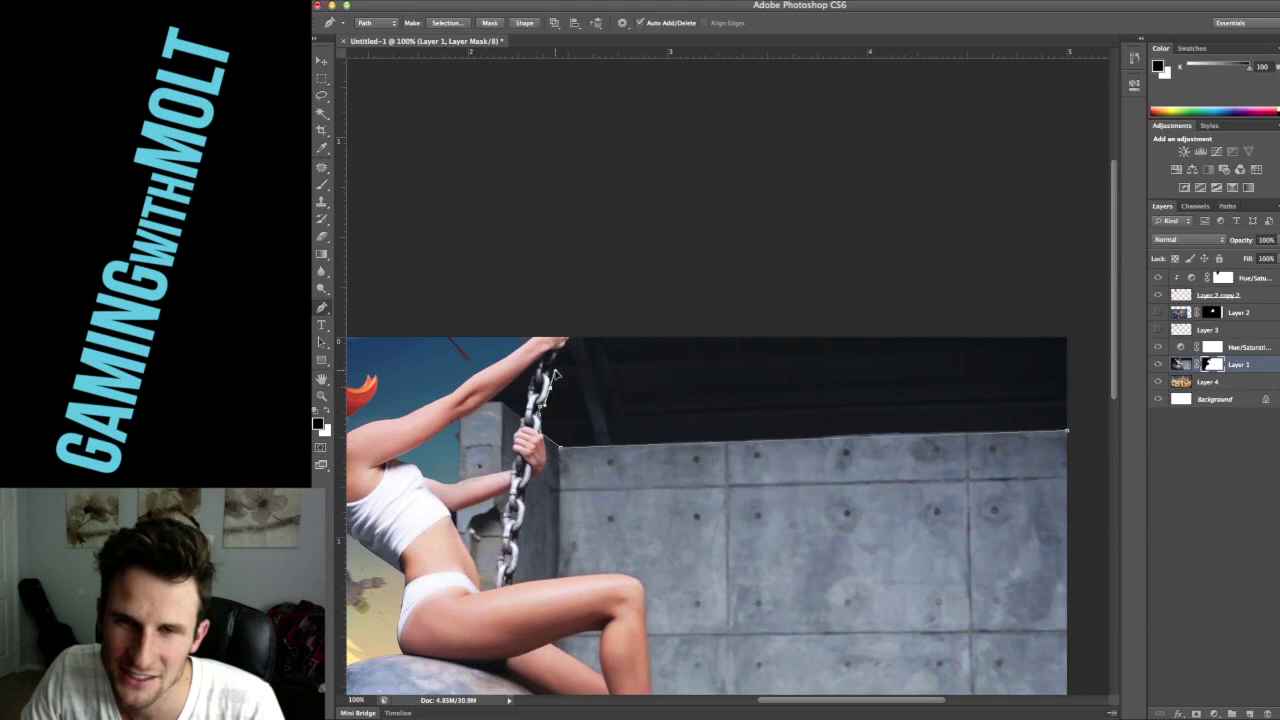
pyautogui.keyDown('alt'); pyautogui.click(550, 388); pyautogui.keyUp('alt')
pyautogui.press('super+plus')
pyautogui.press('super+plus')
pyautogui.press('super+plus')
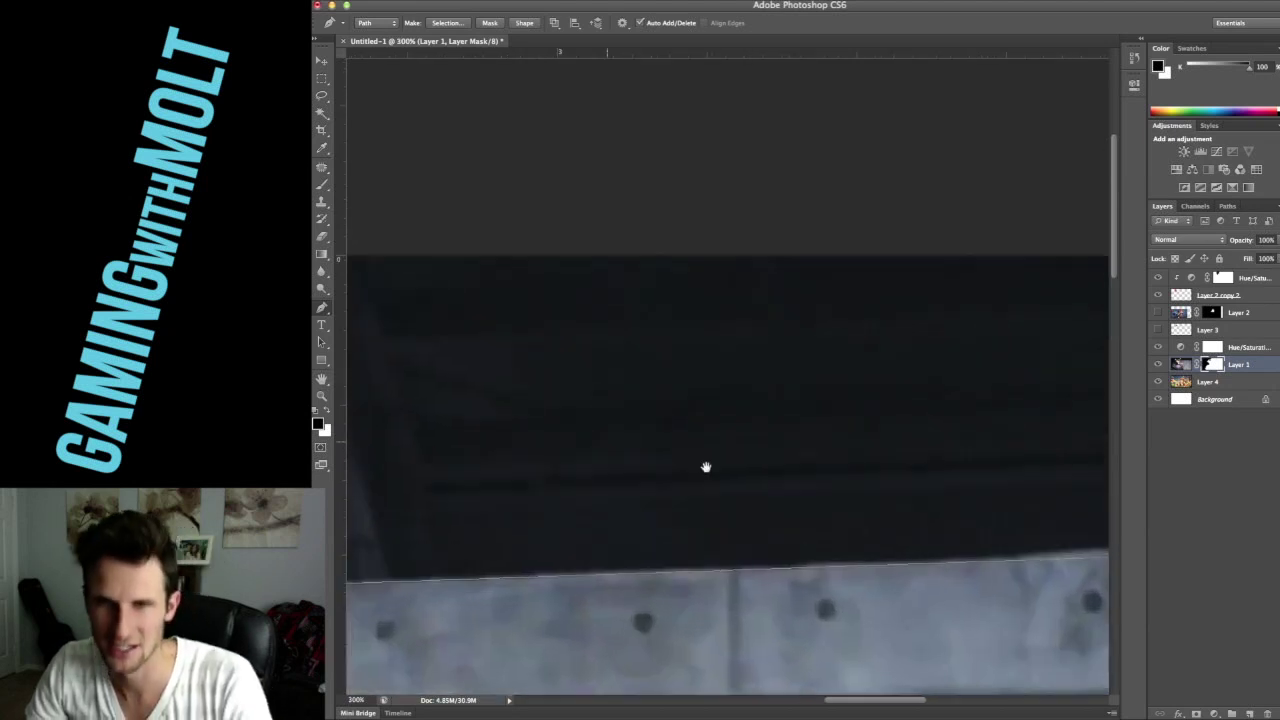
pyautogui.moveTo(706, 466); pyautogui.dragTo(877, 486)
pyautogui.click(501, 491)
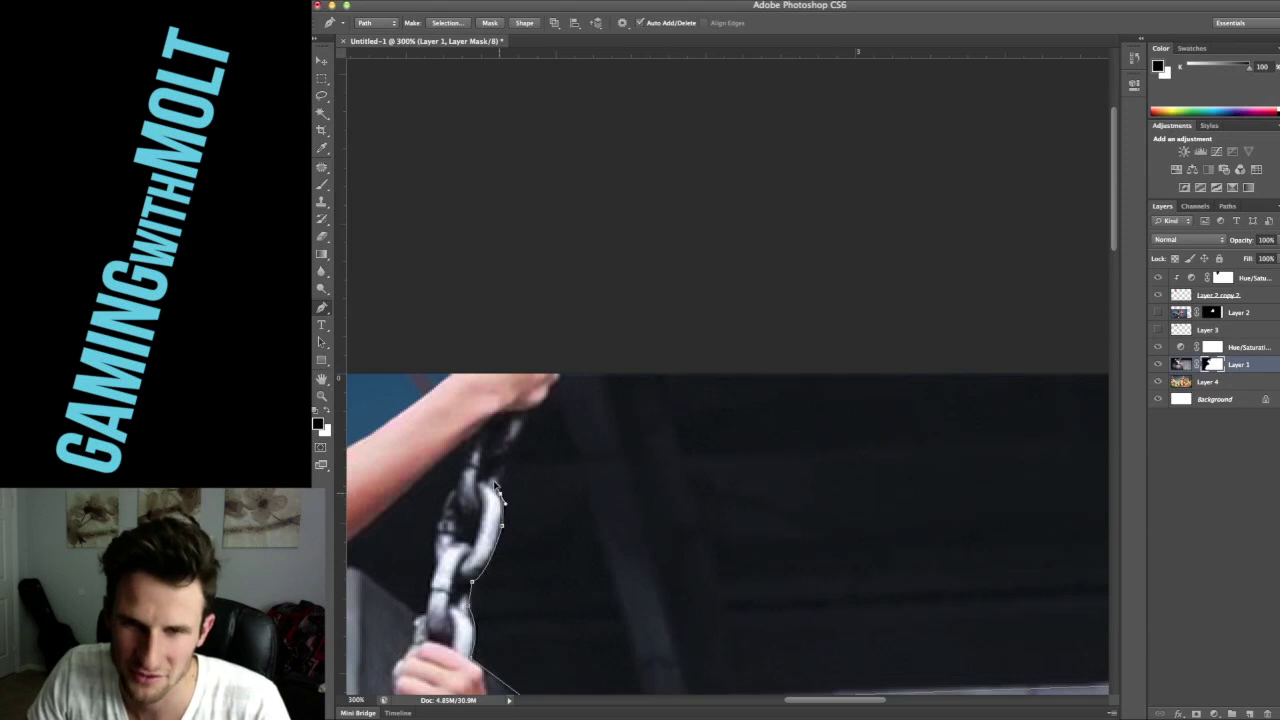
pyautogui.click(508, 456)
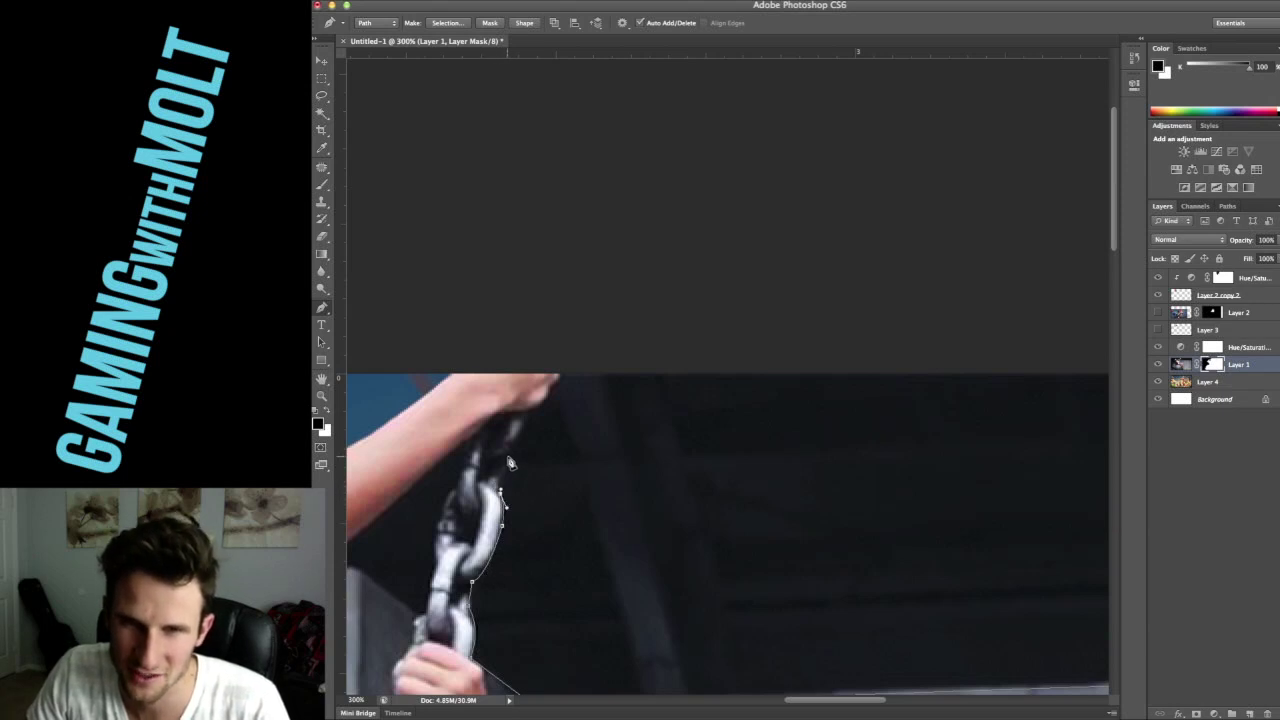
pyautogui.click(530, 412)
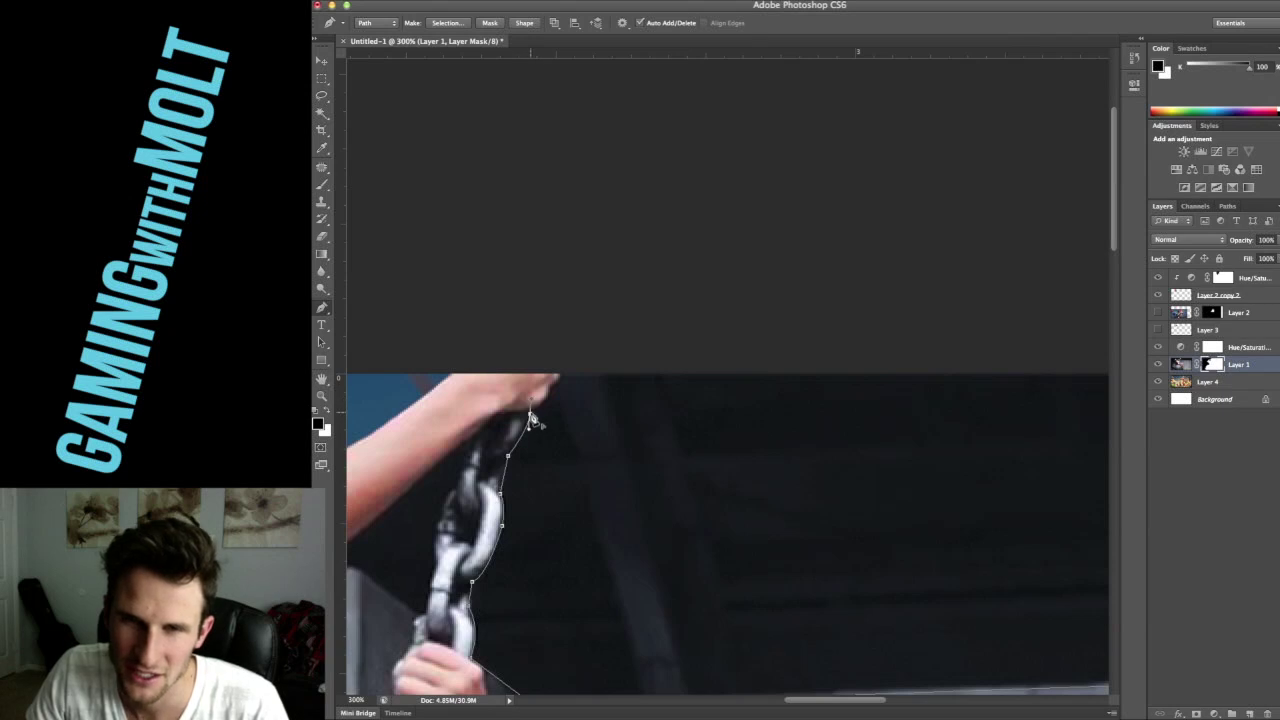
pyautogui.click(549, 393)
pyautogui.moveTo(555, 379); pyautogui.dragTo(556, 373)
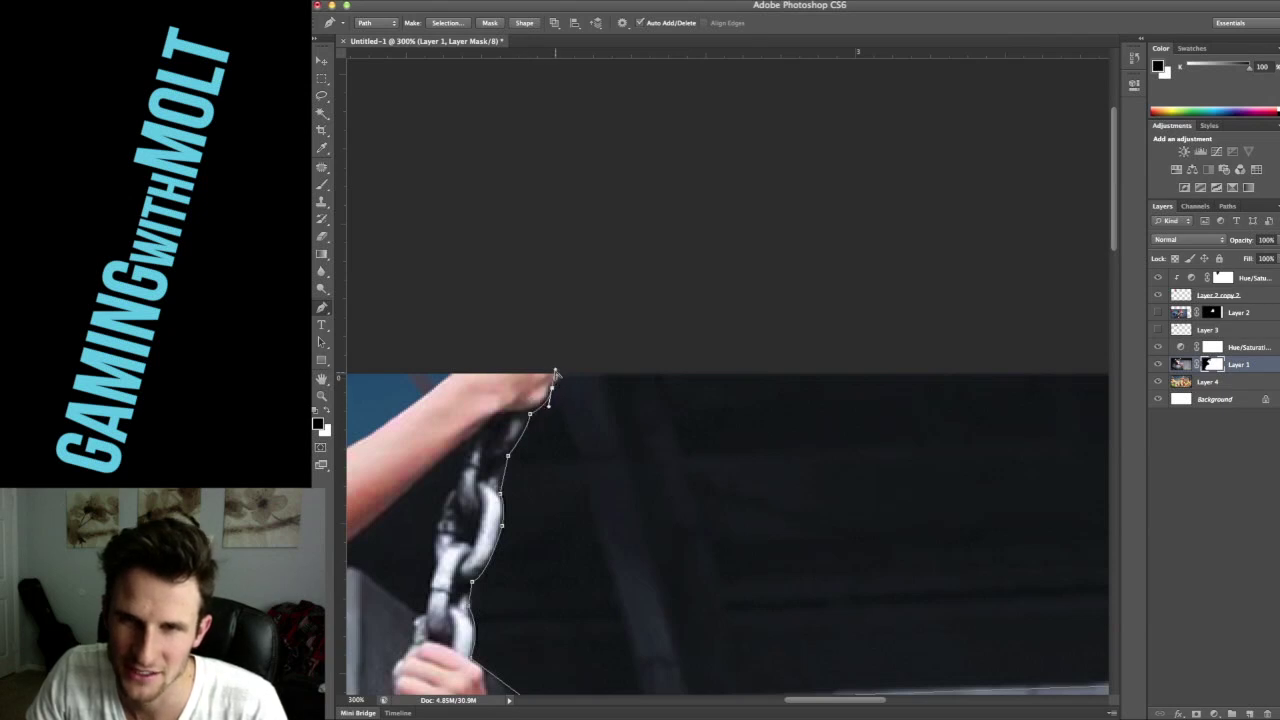
pyautogui.keyDown('alt'); pyautogui.click(552, 388); pyautogui.keyUp('alt')
pyautogui.click(562, 374)
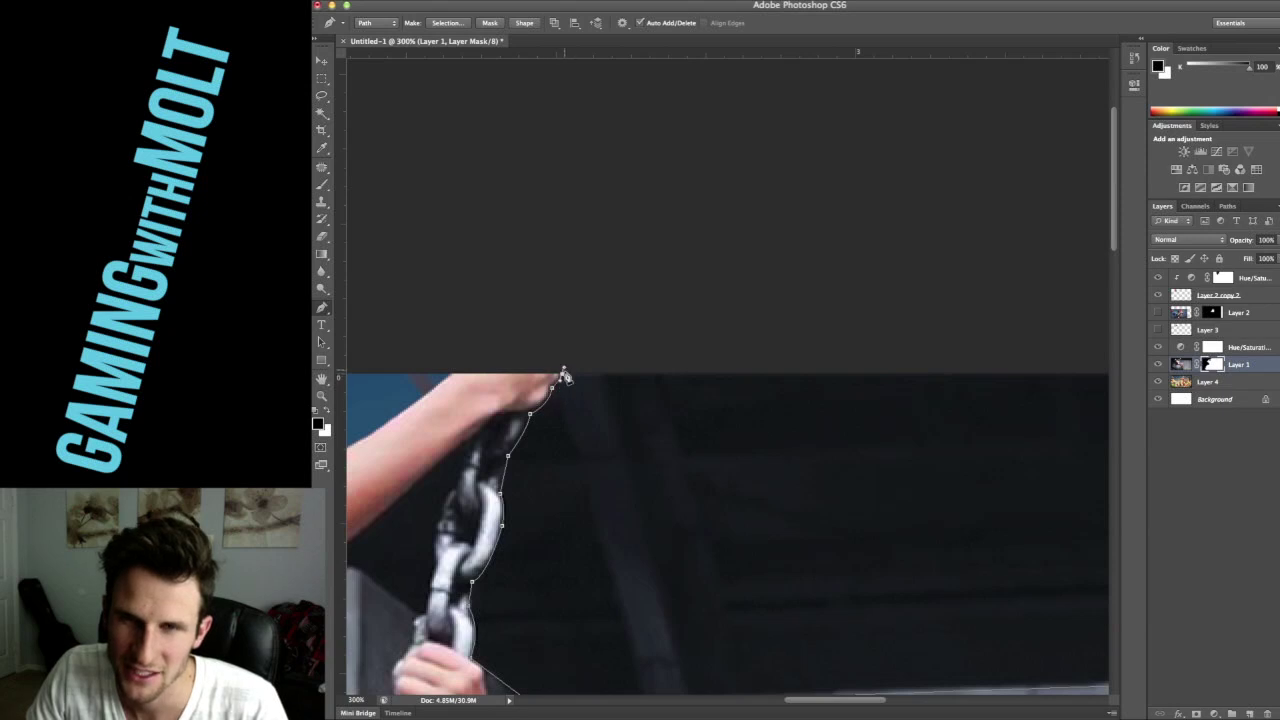
# Close the path around the dark ceiling above the wall, convert it to a selection and mask that area out of Layer 1
pyautogui.press('super+minus')
pyautogui.press('super+minus')
pyautogui.moveTo(874, 376); pyautogui.dragTo(405, 466)
pyautogui.click(716, 428)
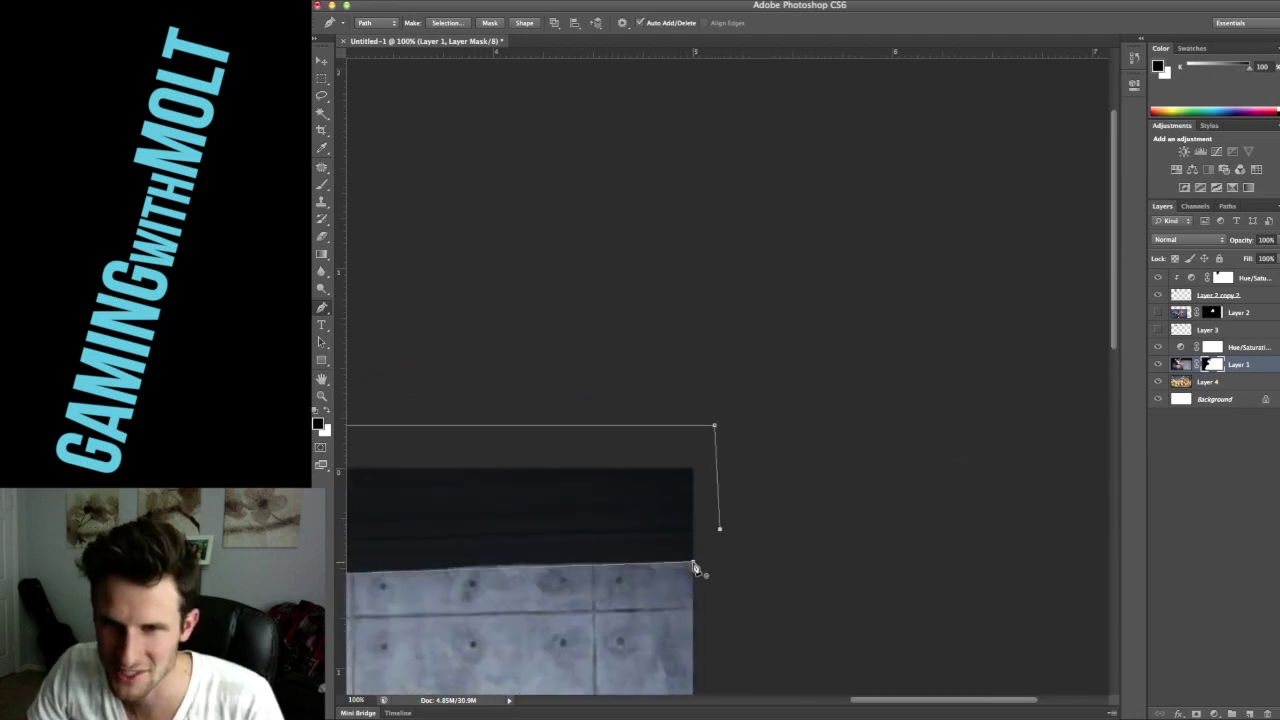
pyautogui.rightClick(677, 527)
pyautogui.click(731, 587)
pyautogui.press('Return')
pyautogui.press('super+minus')
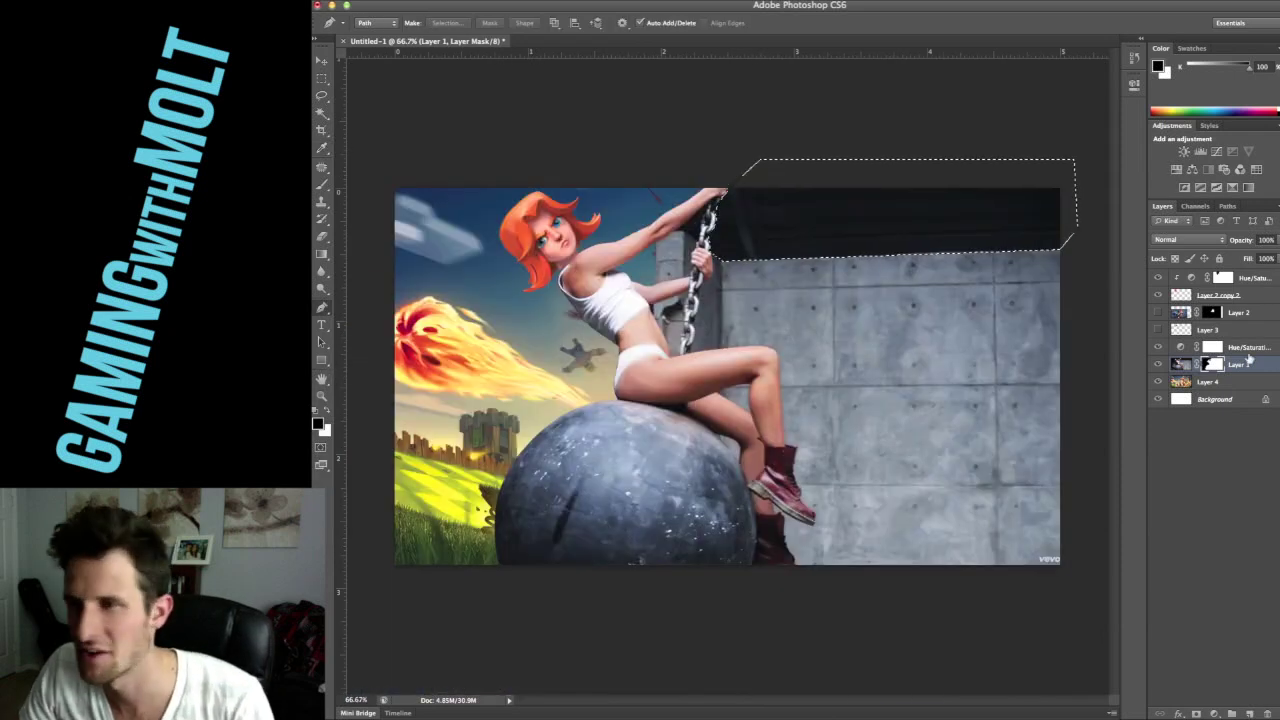
pyautogui.press('BackSpace')
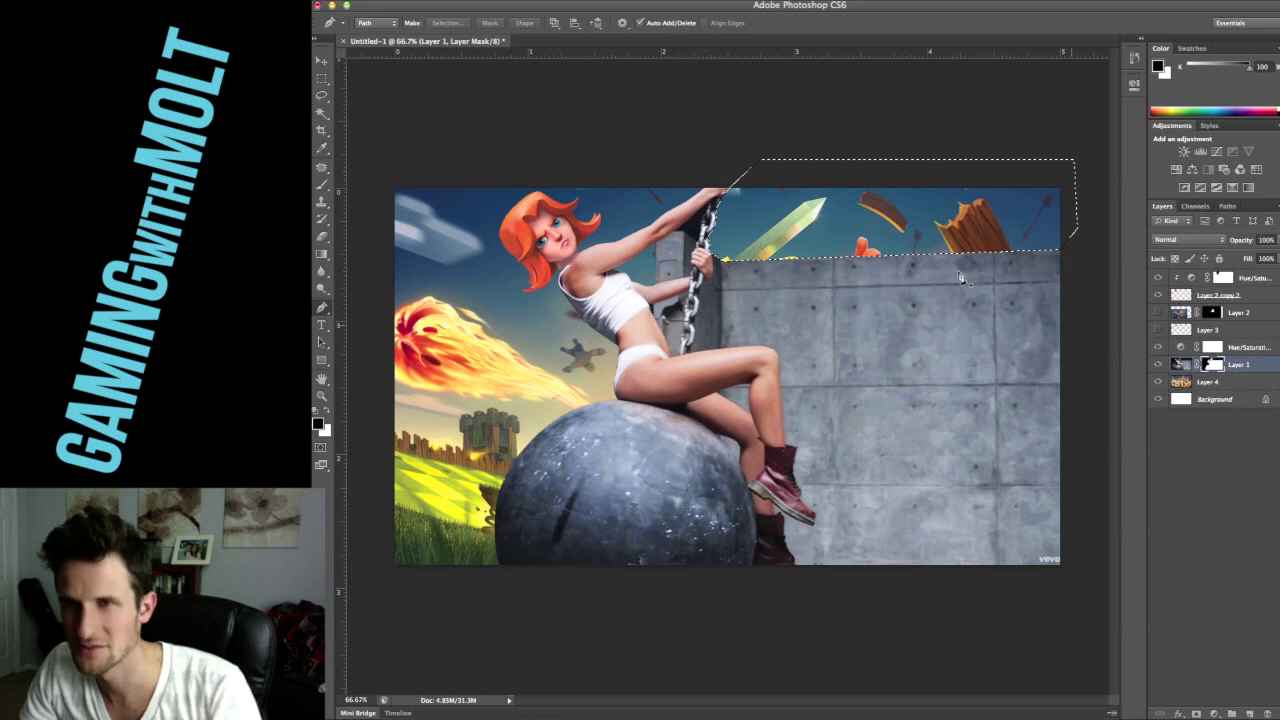
pyautogui.press('super+d')
pyautogui.press('super+plus')
pyautogui.press('super+plus')
pyautogui.press('super+plus')
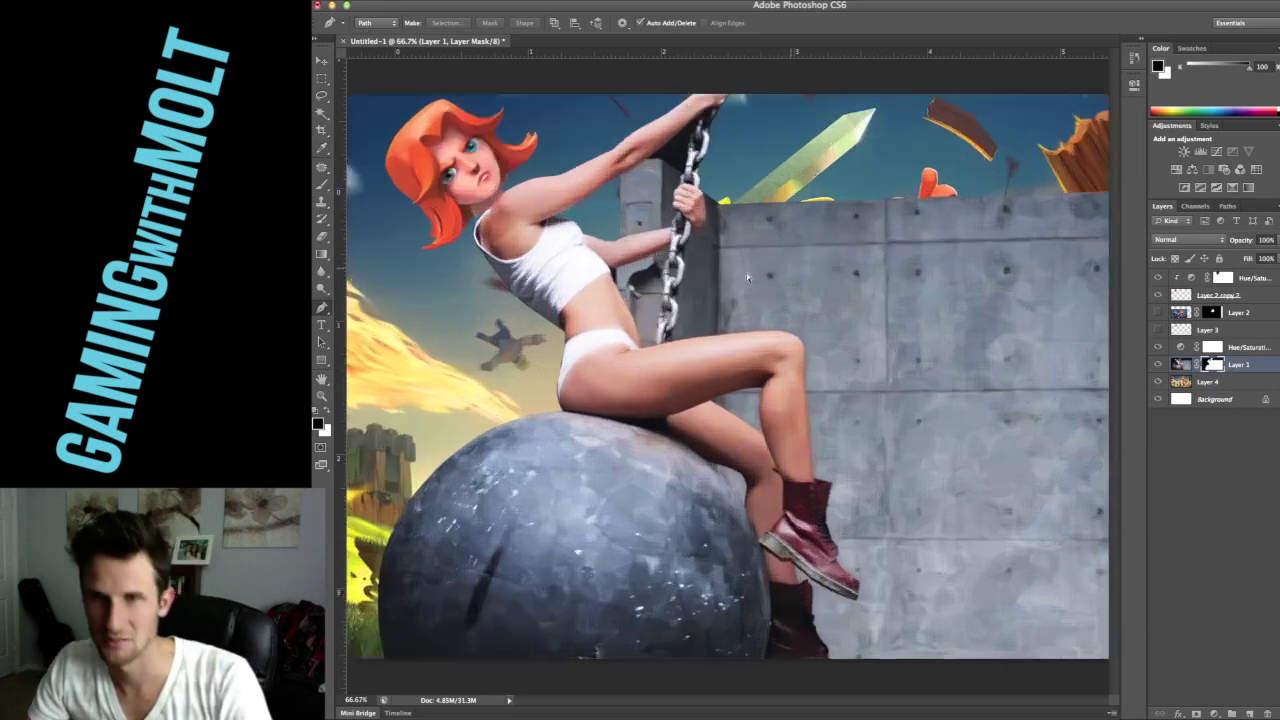
pyautogui.moveTo(723, 194); pyautogui.dragTo(718, 477)
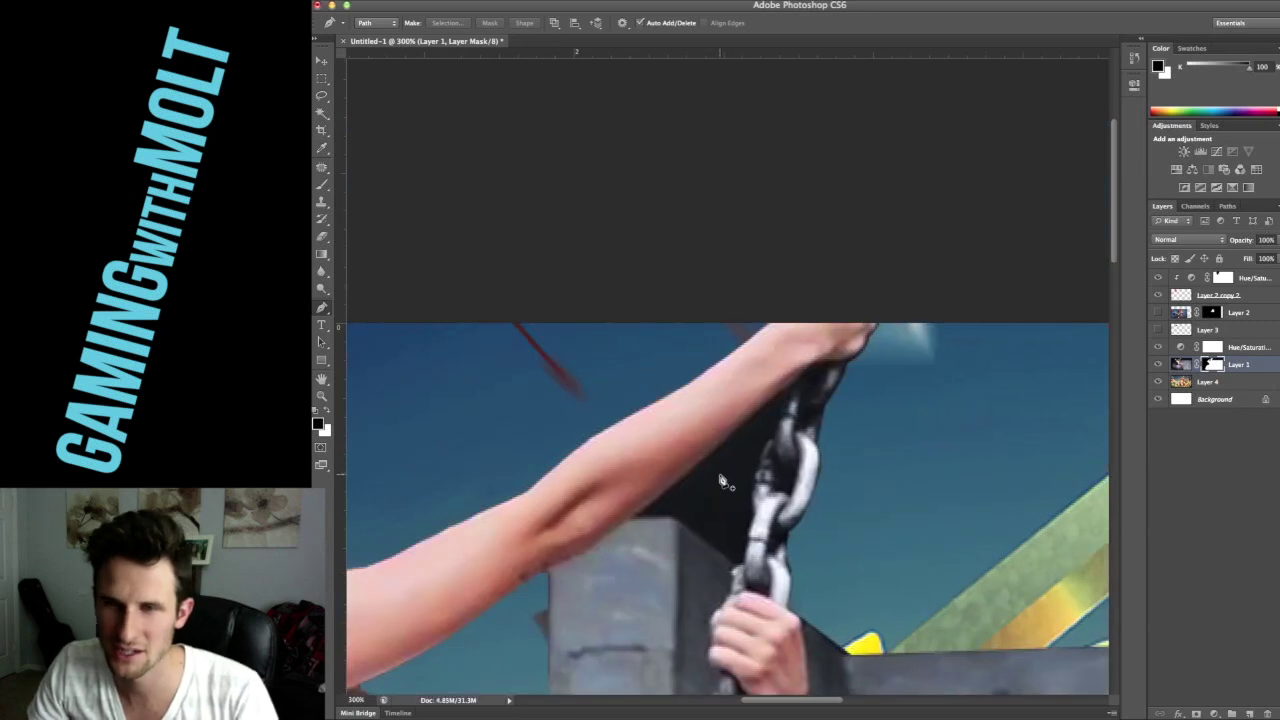
pyautogui.press('w')
pyautogui.click(715, 494)
pyautogui.press('super+d')
# Draw a closed Pen tool path around the dark gap between the raised arm, the chain and the concrete pillar
pyautogui.press('p')
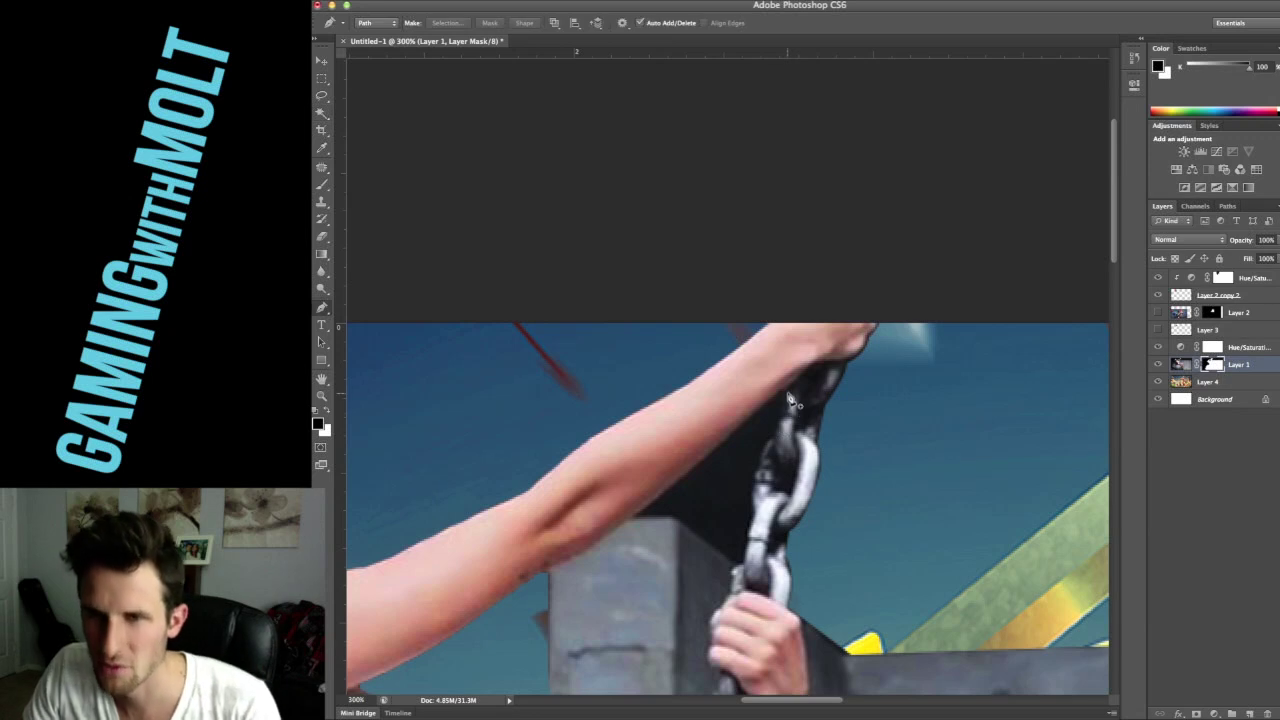
pyautogui.moveTo(787, 390); pyautogui.dragTo(762, 533)
pyautogui.keyDown('alt'); pyautogui.click(753, 514); pyautogui.keyUp('alt')
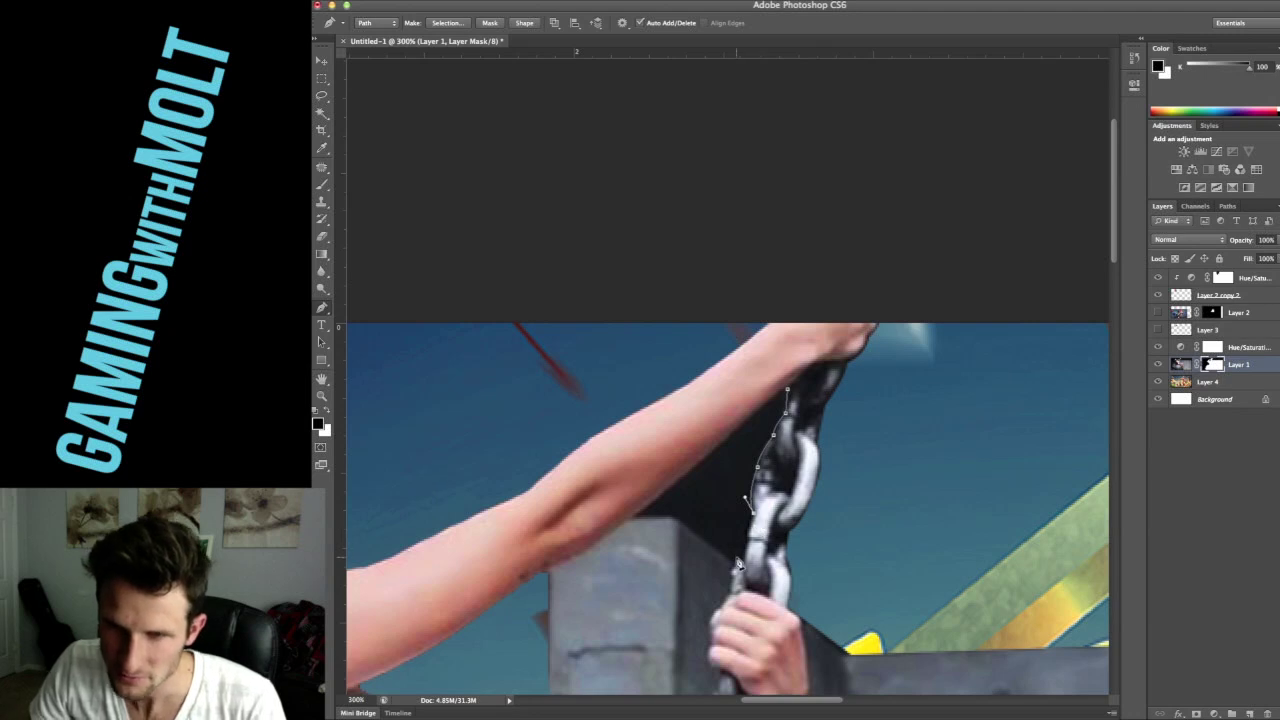
pyautogui.moveTo(746, 565); pyautogui.dragTo(747, 586)
pyautogui.keyDown('alt'); pyautogui.click(746, 565); pyautogui.keyUp('alt')
pyautogui.click(737, 566)
pyautogui.click(672, 516)
pyautogui.click(632, 517)
pyautogui.click(788, 392)
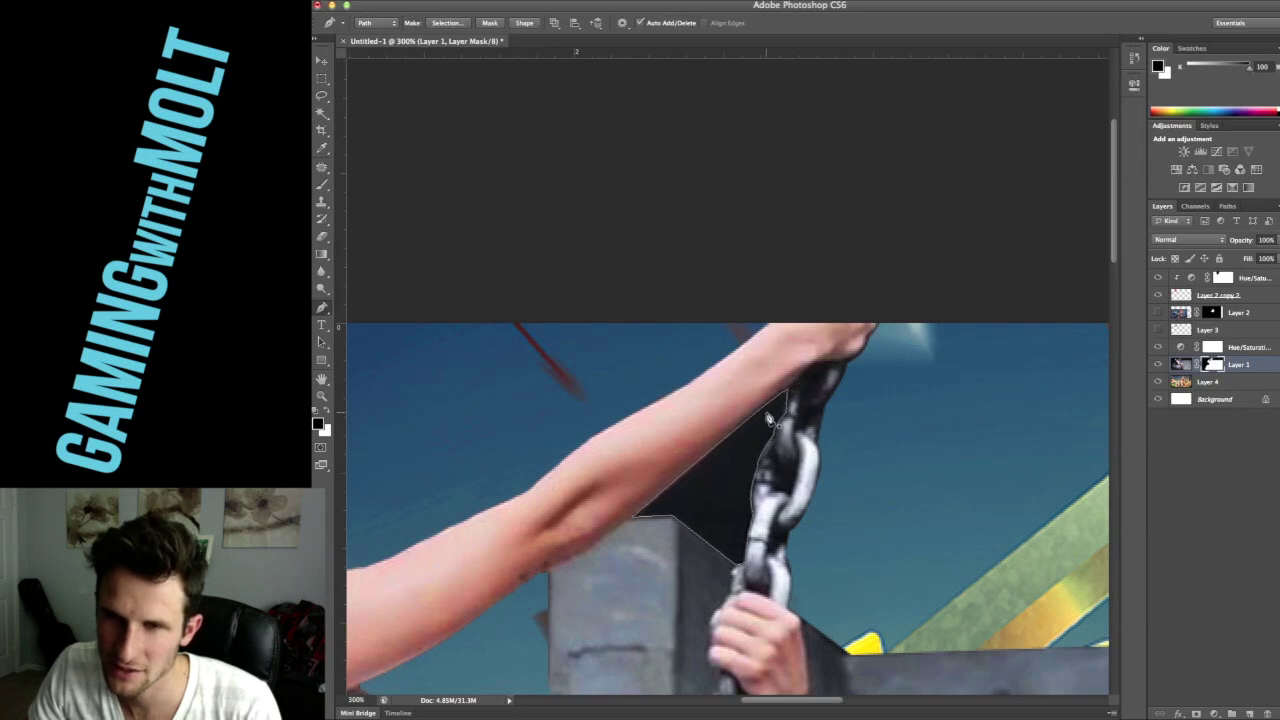
# Turn the path around the gap into a selection, mask it out of Layer 1 and deselect
pyautogui.rightClick(767, 412)
pyautogui.click(808, 470)
pyautogui.press('Return')
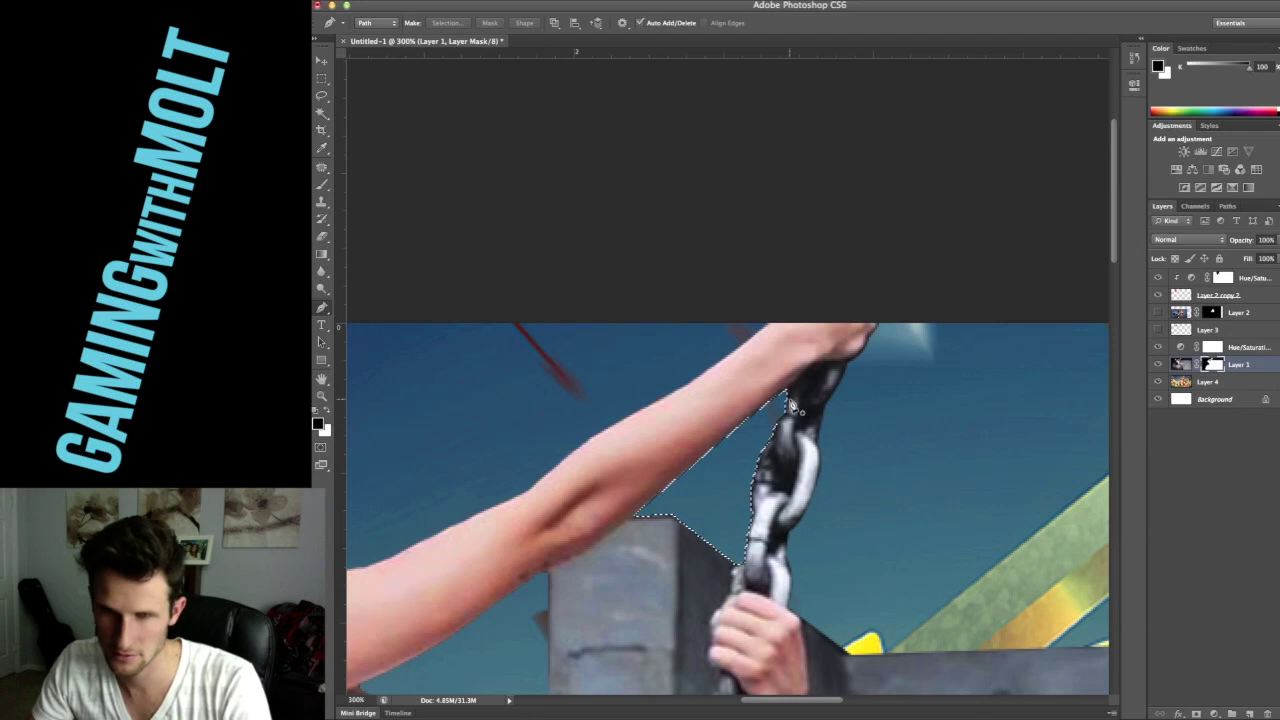
pyautogui.press('super+d')
# Shift the battle artwork, Layer 4, slightly to the right behind the woman and the wall
pyautogui.press('super+minus')
pyautogui.press('super+minus')
pyautogui.press('super+minus')
pyautogui.press('super+minus')
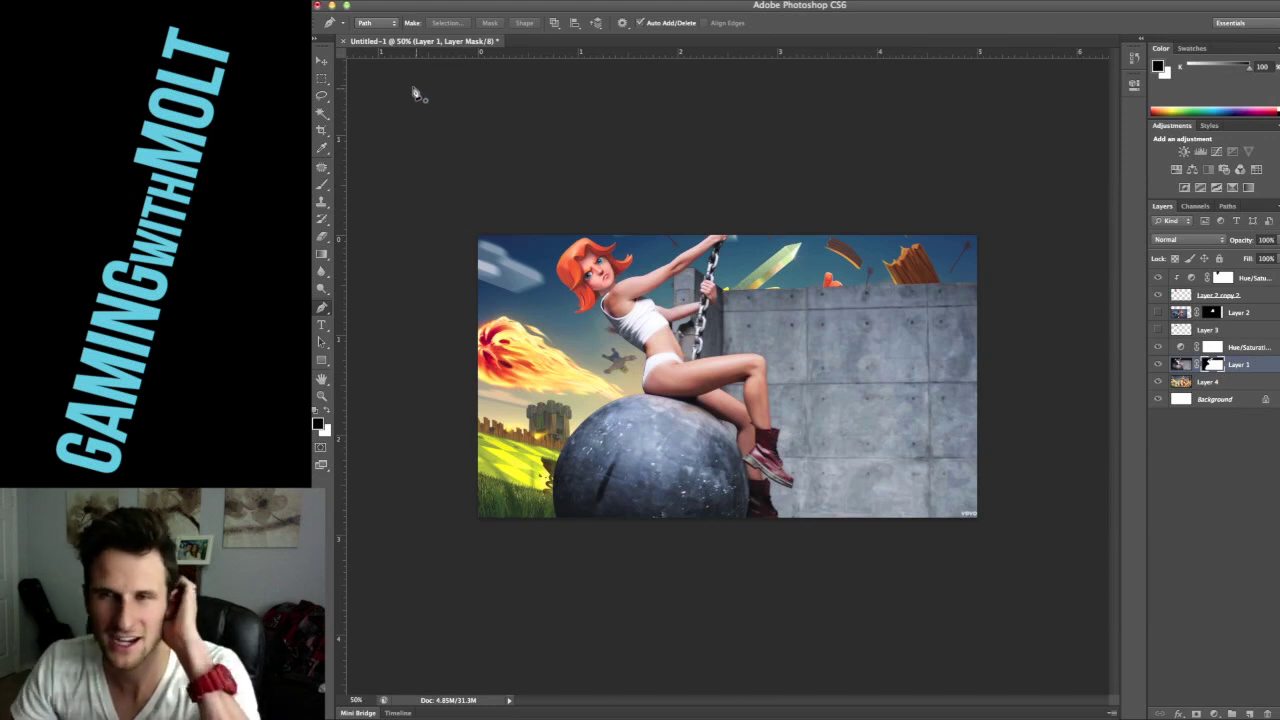
pyautogui.click(322, 61)
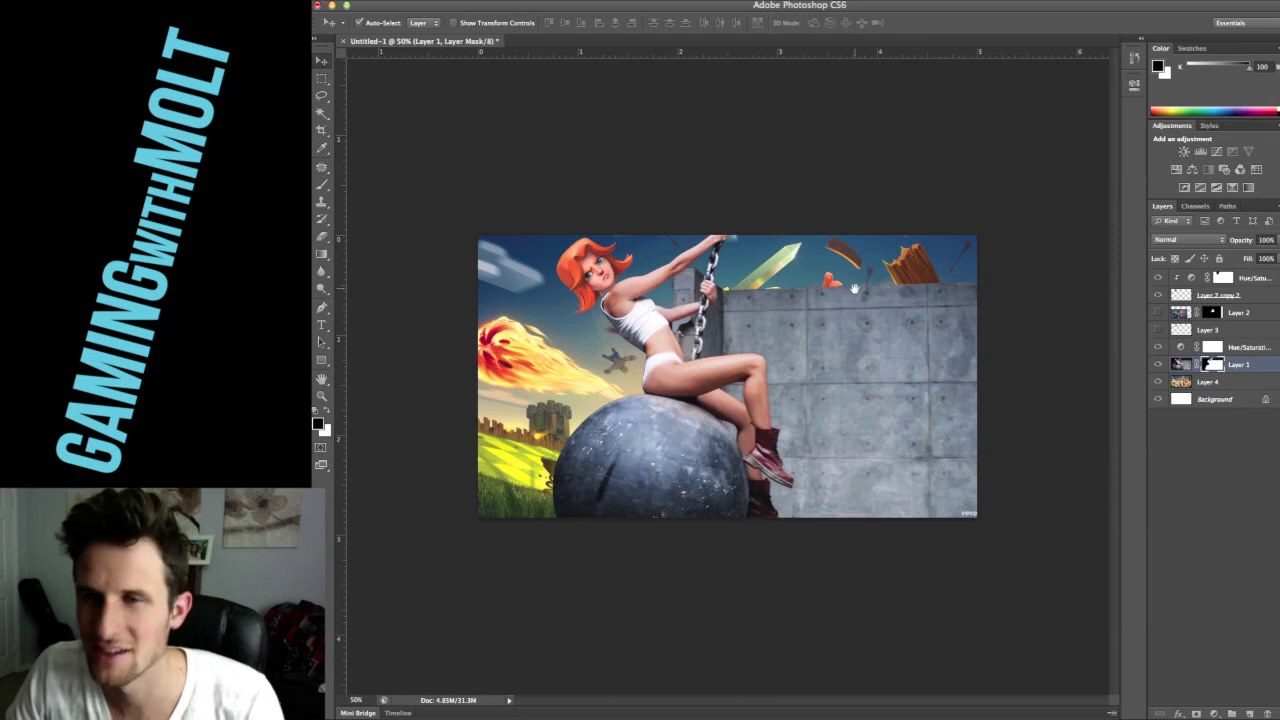
pyautogui.moveTo(806, 292); pyautogui.dragTo(822, 270)
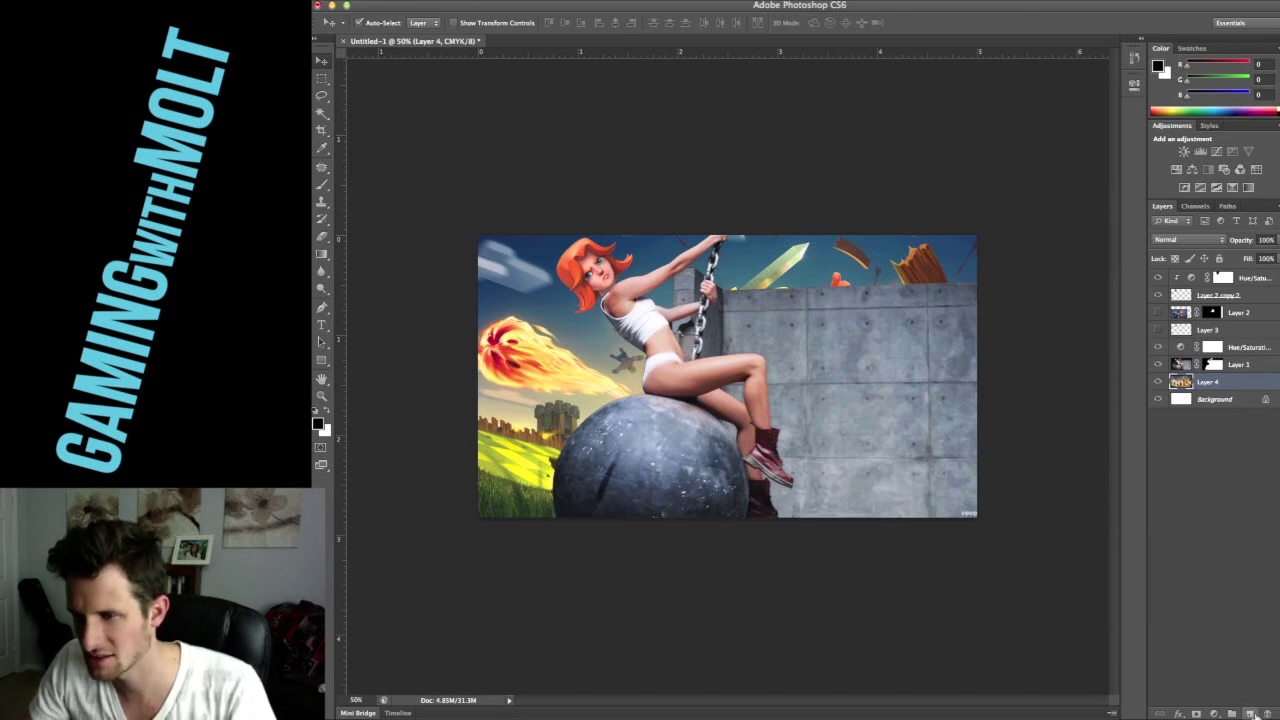
# Add a new layer above Layer 4 and sample the sky blue near the flying debris as the foreground colour
pyautogui.click(1249, 713)
pyautogui.press('i')
pyautogui.click(898, 250)
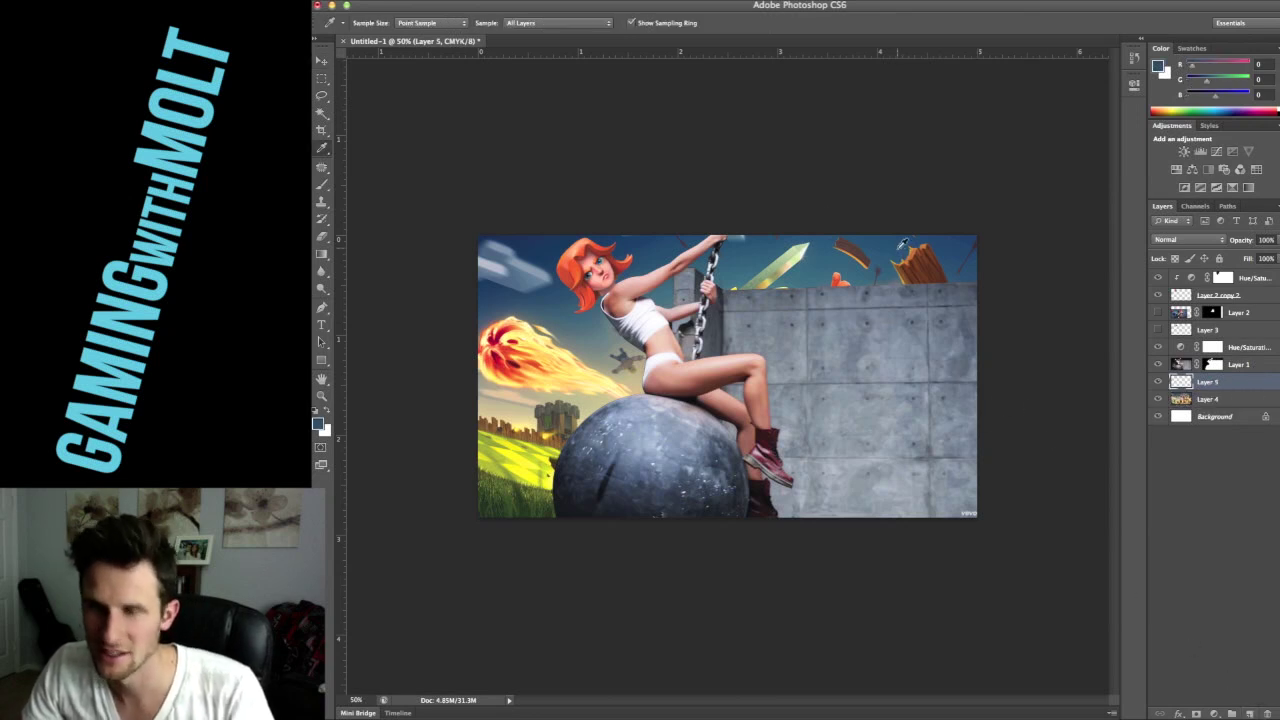
# Paint over the sword and debris above the wall on Layer 5 with a 200 px blue brush
pyautogui.press('b')
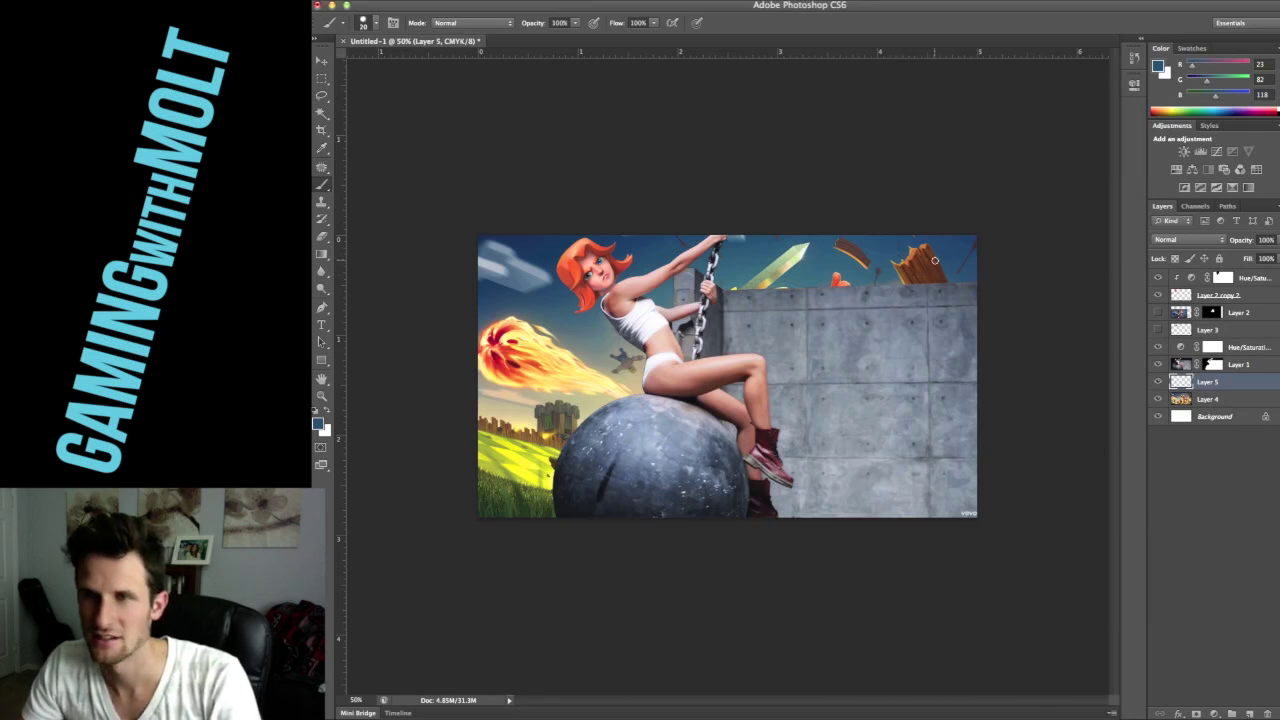
pyautogui.press(']')
pyautogui.press(']')
pyautogui.press(']')
pyautogui.press(']')
pyautogui.press(']')
pyautogui.press(']')
pyautogui.press(']')
pyautogui.press(']')
pyautogui.press(']')
pyautogui.press(']')
pyautogui.press(']')
pyautogui.press(']')
pyautogui.press(']')
pyautogui.moveTo(986, 257)
pyautogui.mouseDown()
pyautogui.moveTo(828, 272)
pyautogui.moveTo(940, 259)
pyautogui.moveTo(794, 261)
pyautogui.moveTo(788, 272)
pyautogui.moveTo(776, 245)
pyautogui.moveTo(786, 272)
pyautogui.moveTo(744, 252)
pyautogui.mouseUp()
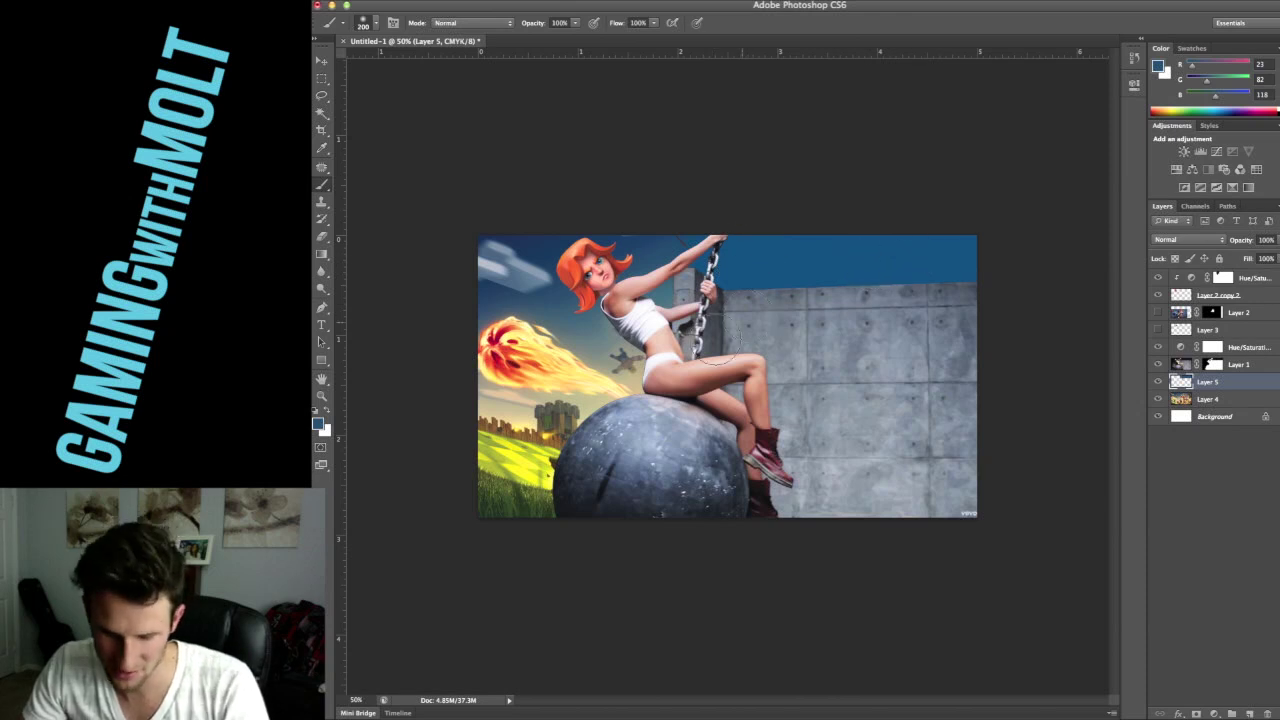
# Sample the paler grey-green sky behind the woman's back and brush it softly along the wall's upper edge on Layer 5 at 300 px
pyautogui.press('i')
pyautogui.click(607, 331)
pyautogui.press('b')
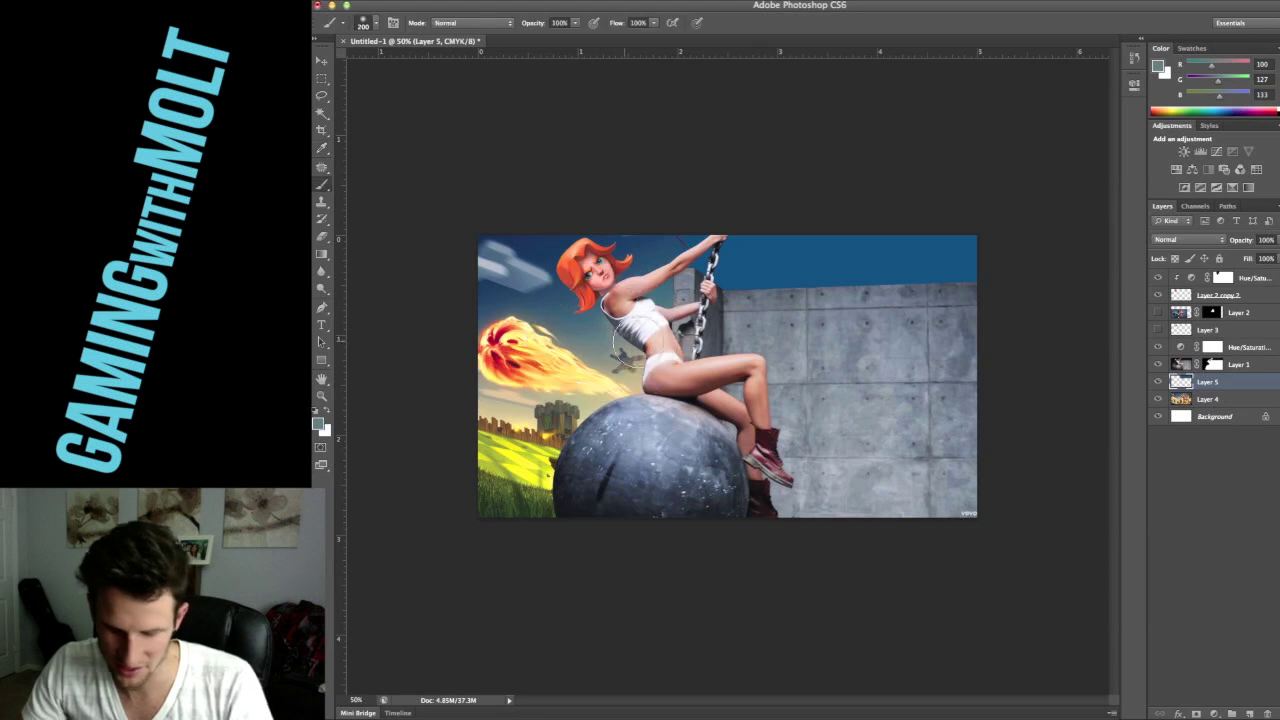
pyautogui.moveTo(755, 322)
pyautogui.mouseDown()
pyautogui.moveTo(891, 315)
pyautogui.moveTo(996, 333)
pyautogui.mouseUp()
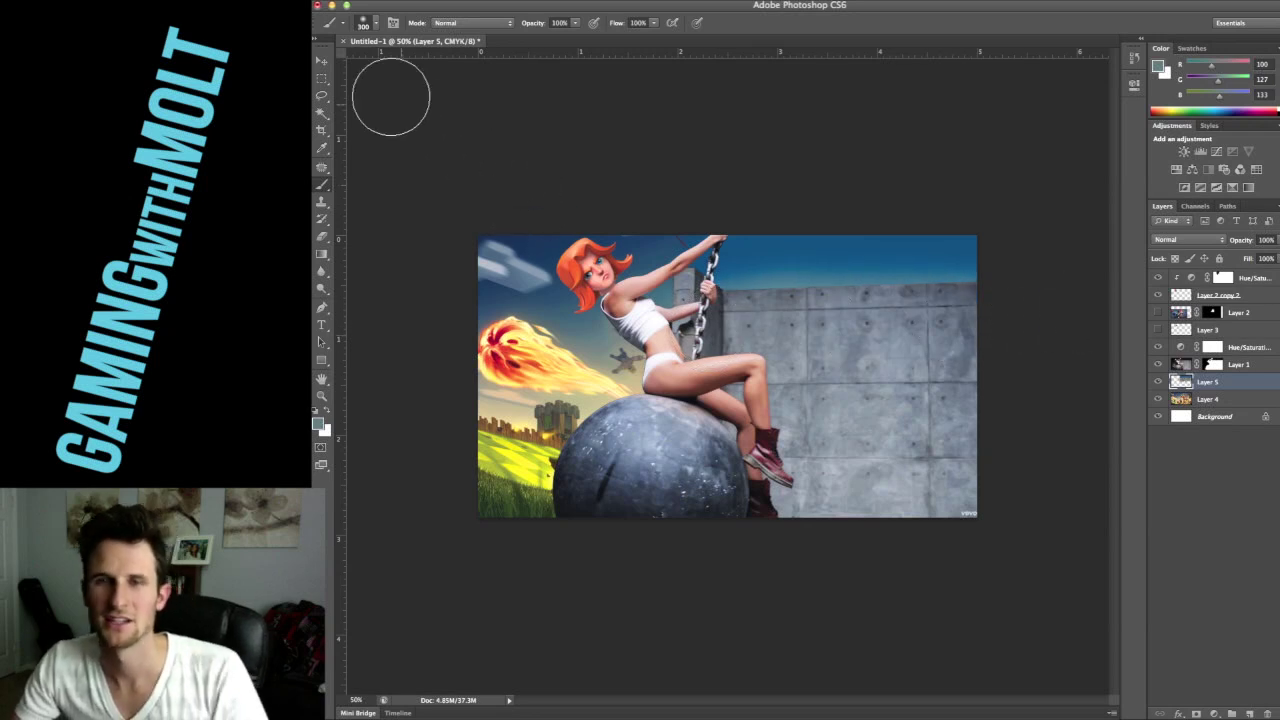
# Rotate the red-haired head on Layer 2 copy 2 slightly counter-clockwise with Free Transform
pyautogui.click(321, 61)
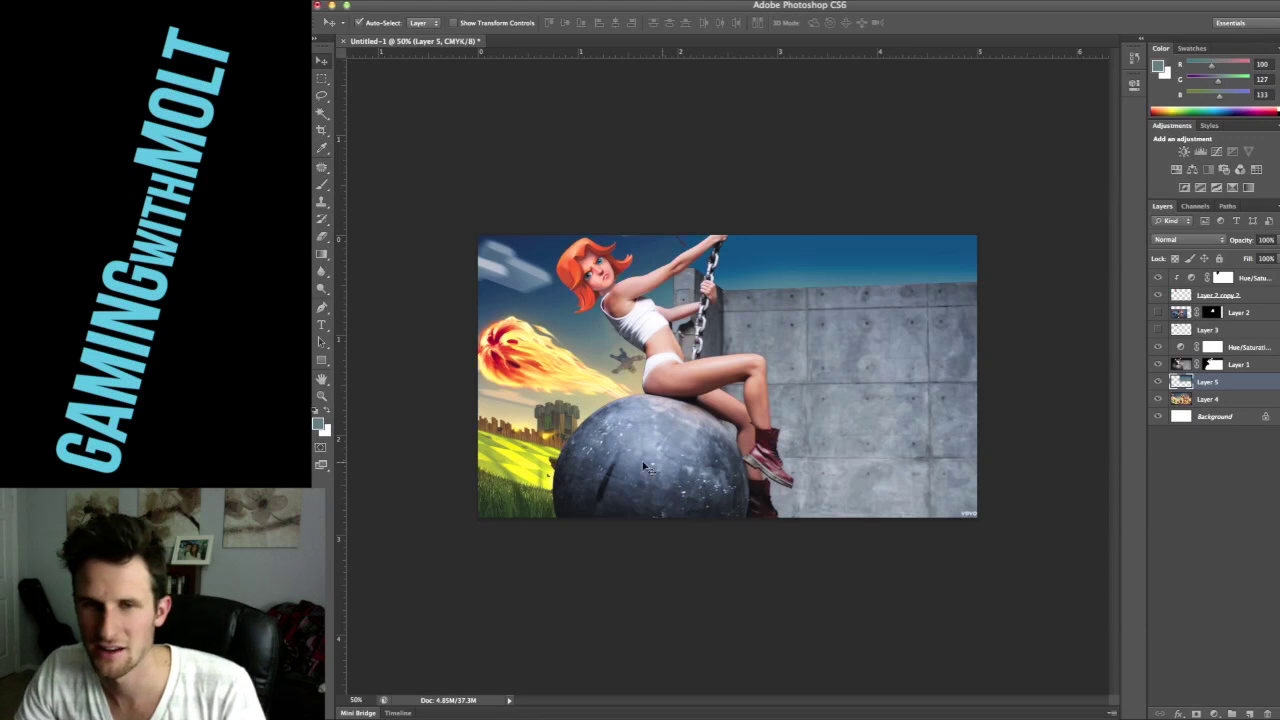
pyautogui.press('super+minus')
pyautogui.press('super+equal')
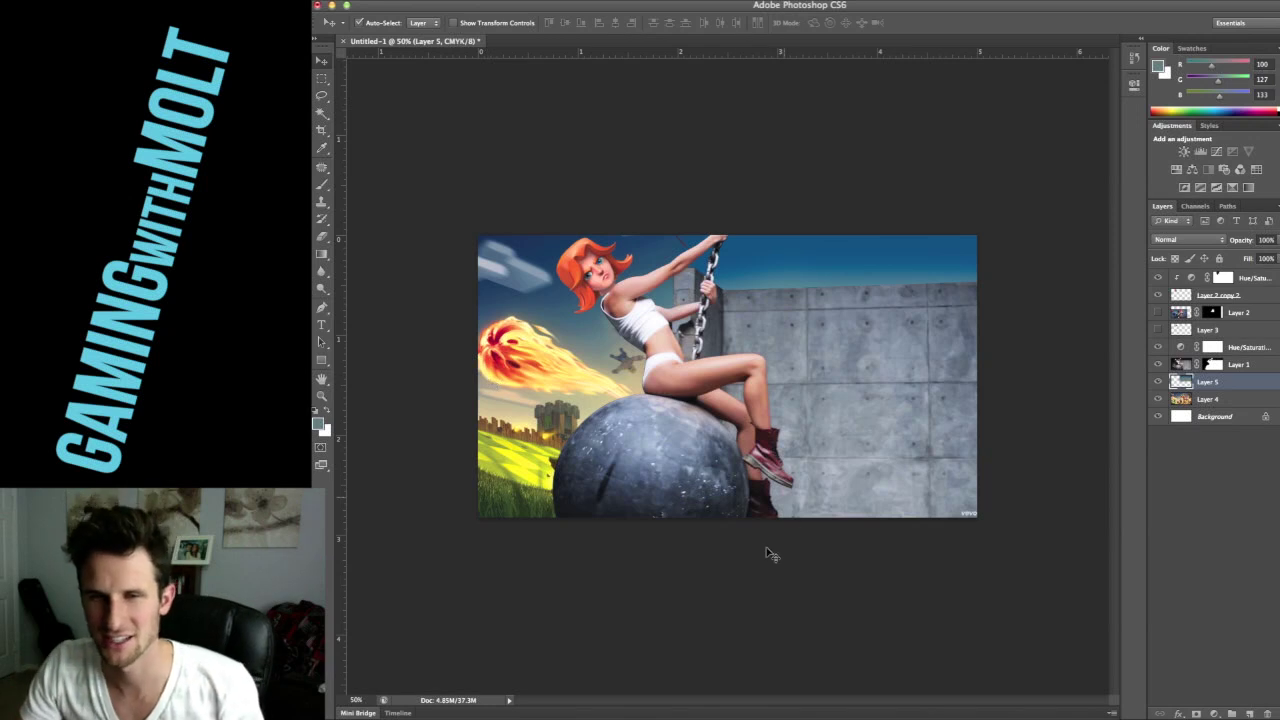
pyautogui.press('super+plus')
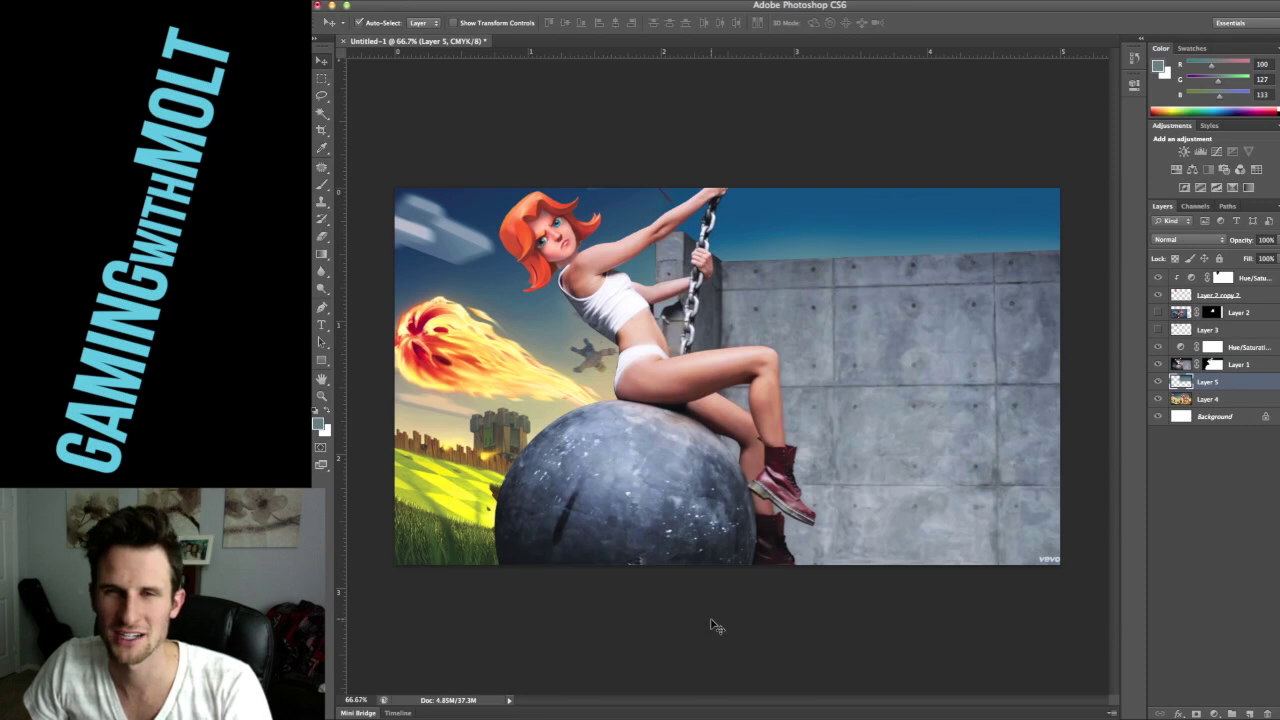
pyautogui.click(1255, 295)
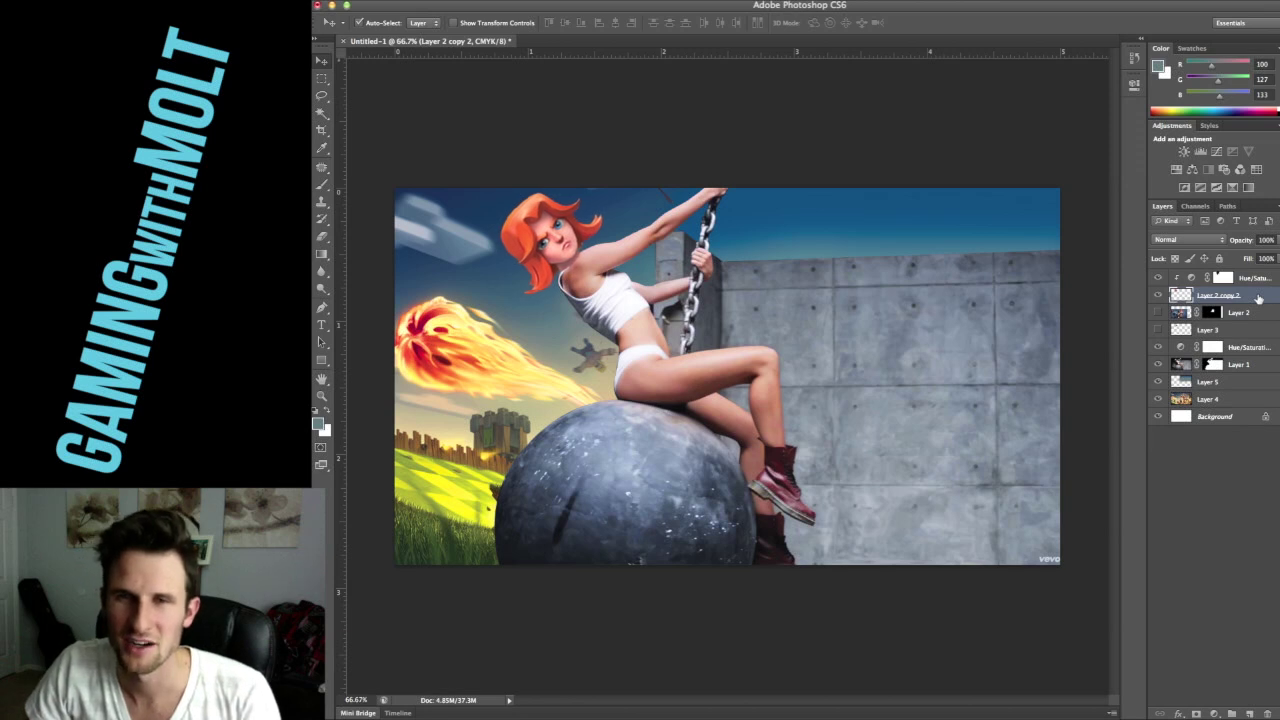
pyautogui.hotkey('ctrl', 't')
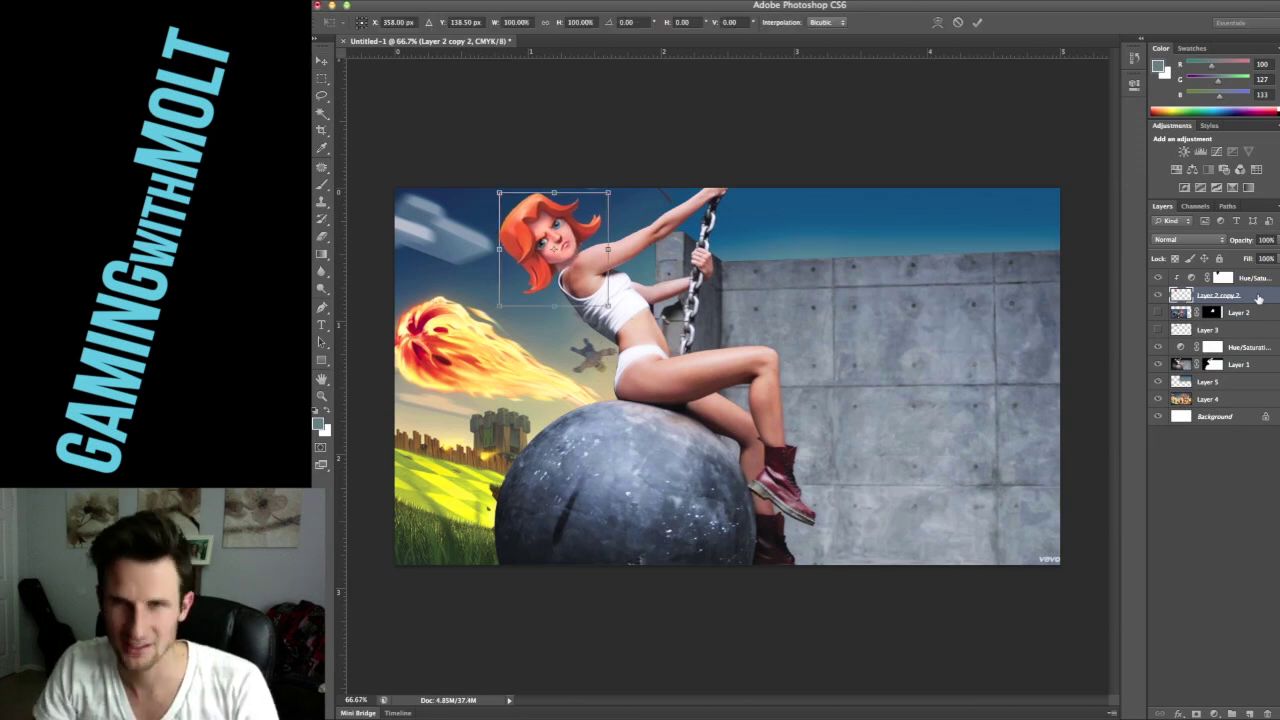
pyautogui.moveTo(716, 143); pyautogui.dragTo(717, 128)
pyautogui.press('Return')
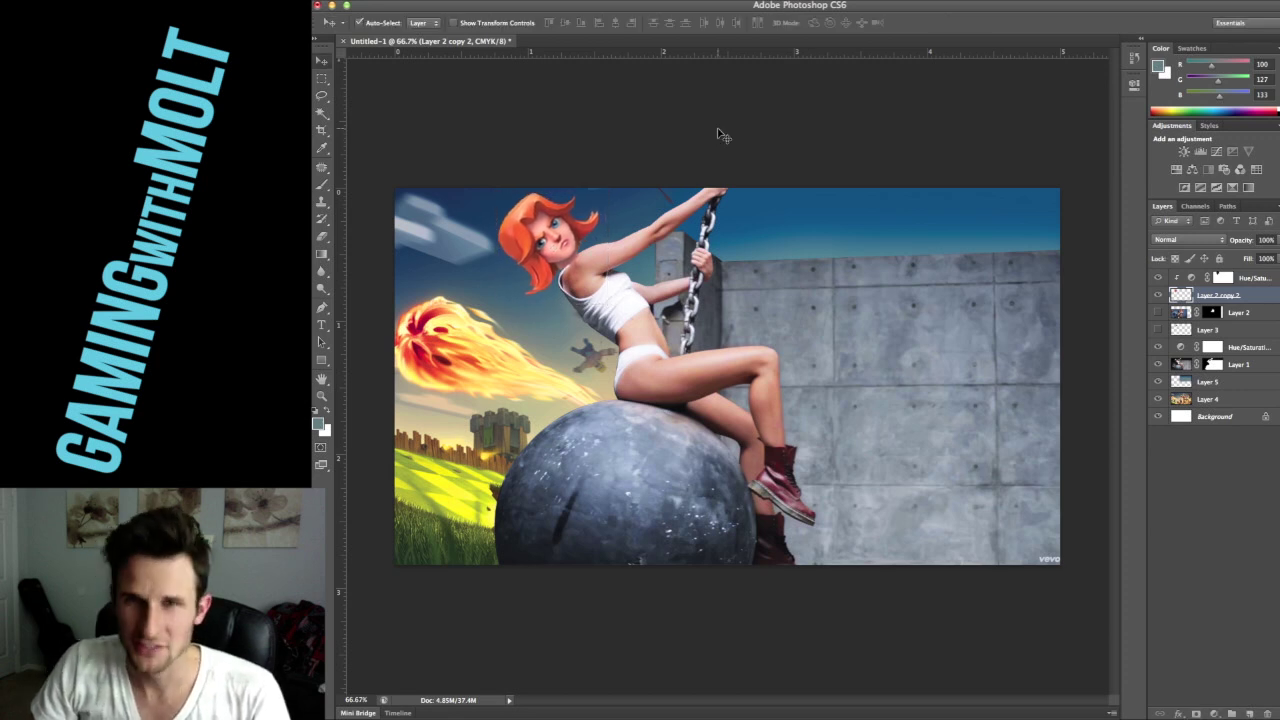
# Nudge the rotated head slightly right and up on the woman's neck, toggling the last nudge to compare
pyautogui.press('Right')
pyautogui.press('Right')
pyautogui.press('Up')
pyautogui.press('Up')
pyautogui.press('Down')
pyautogui.press('Right')
pyautogui.hotkey('ctrl', 'z')
pyautogui.hotkey('ctrl', 'z')
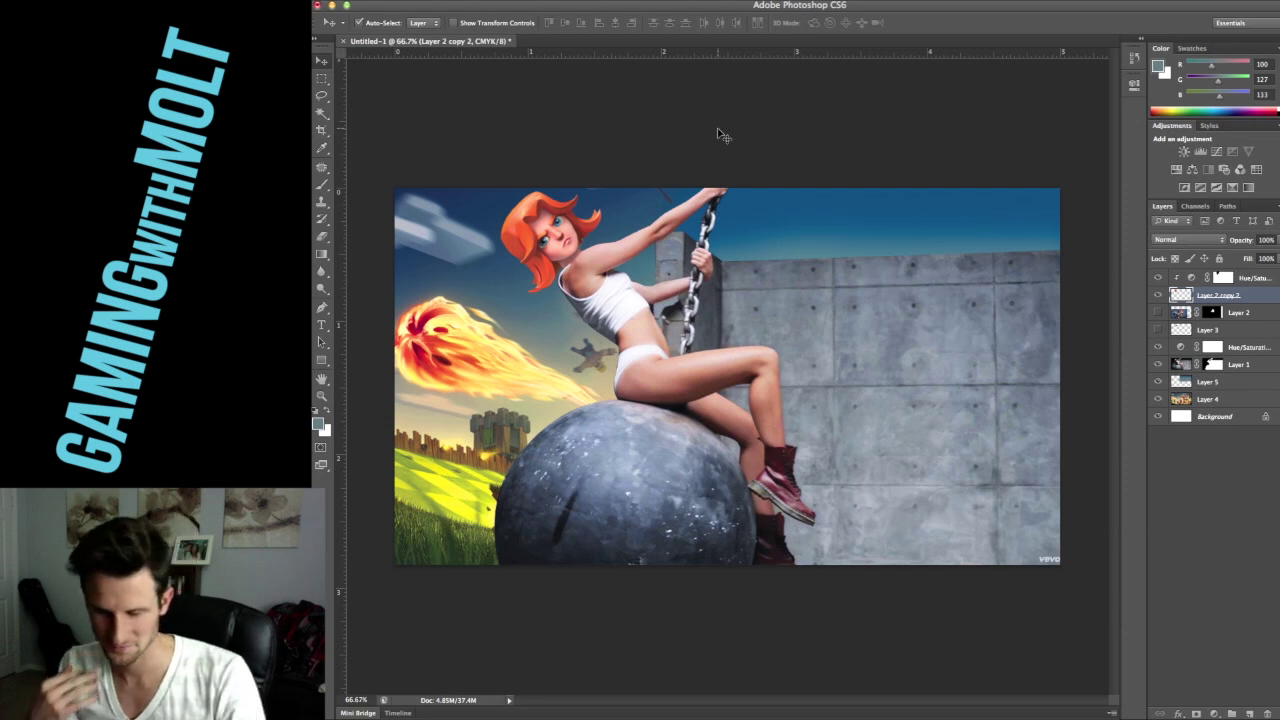
pyautogui.hotkey('ctrl', '-')
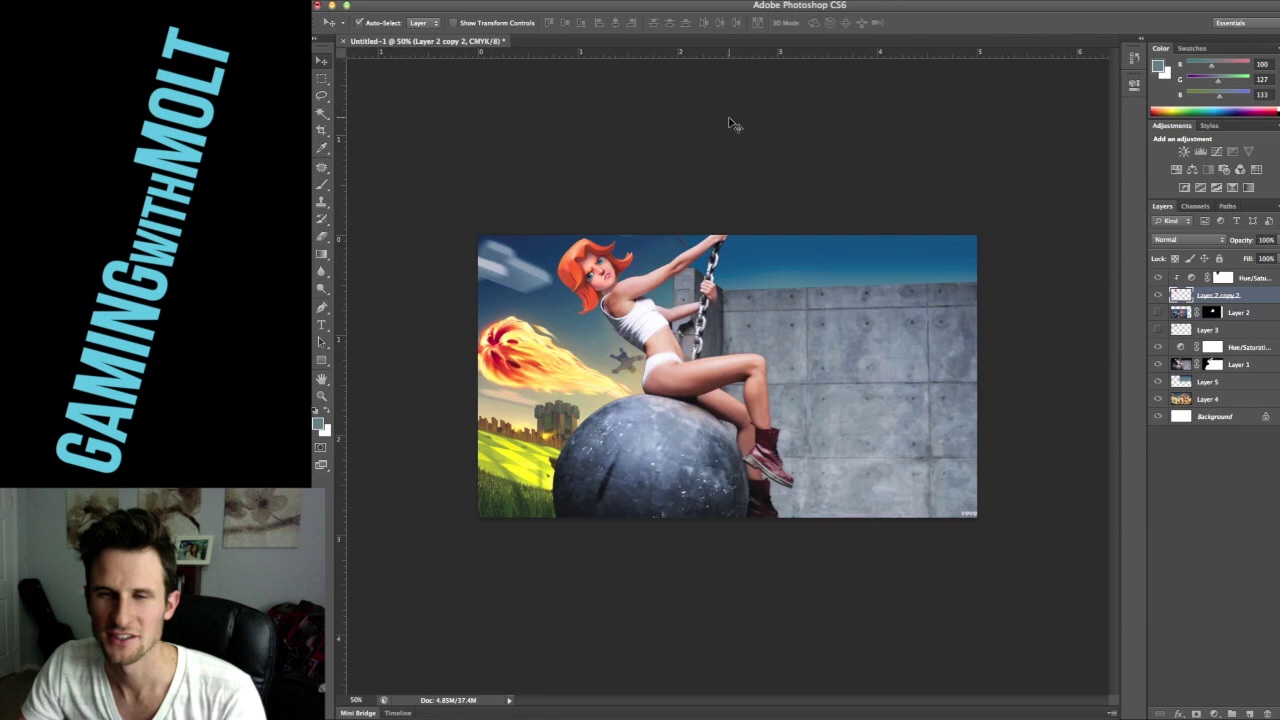